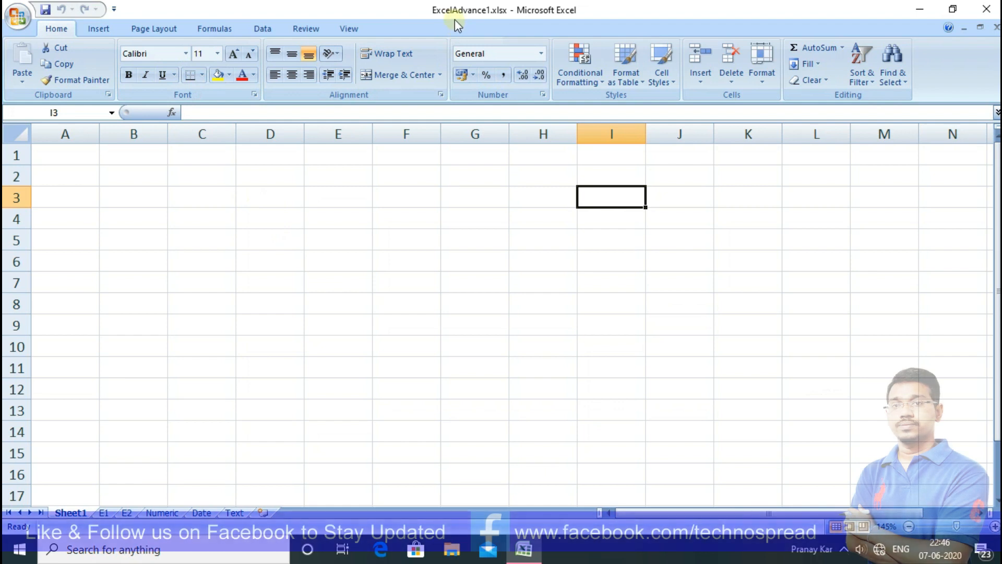
# Select the block of cells A1:L14 on Sheet1 to examine the worksheet's cell grid.
pyautogui.click(293, 204)
pyautogui.moveTo(85, 154); pyautogui.dragTo(838, 440)
pyautogui.click(668, 304)
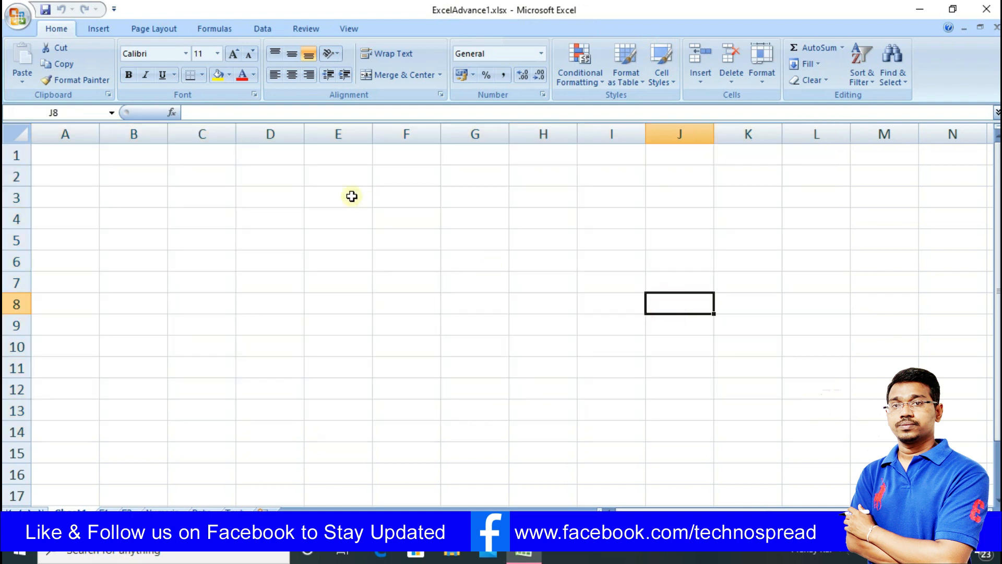
pyautogui.moveTo(94, 158); pyautogui.dragTo(758, 391)
pyautogui.click(68, 158)
pyautogui.moveTo(67, 158); pyautogui.dragTo(810, 435)
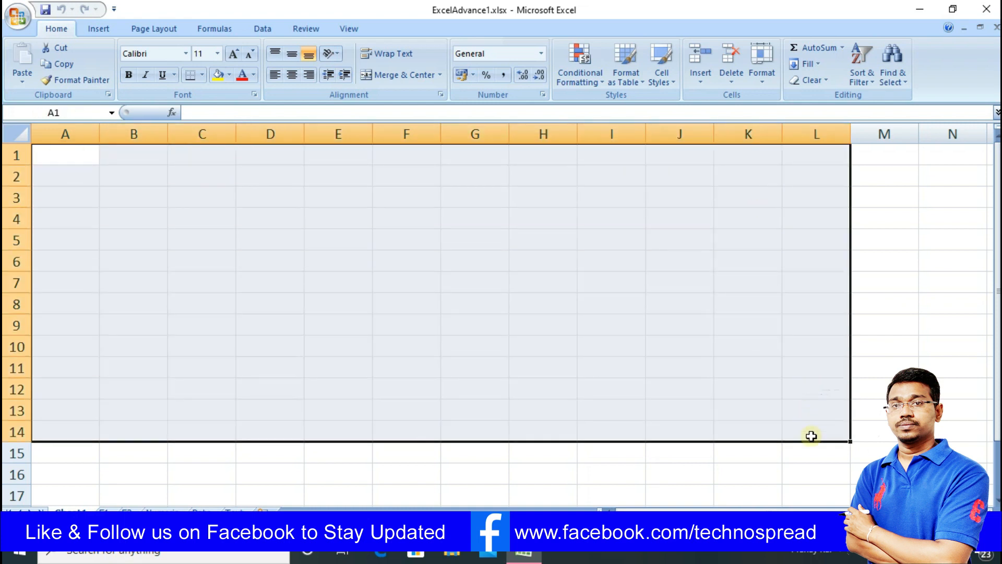
pyautogui.click(308, 262)
# Select cells B1:B16 down column B and cells A1:J1 across row 1 to examine columns and rows.
pyautogui.click(134, 167)
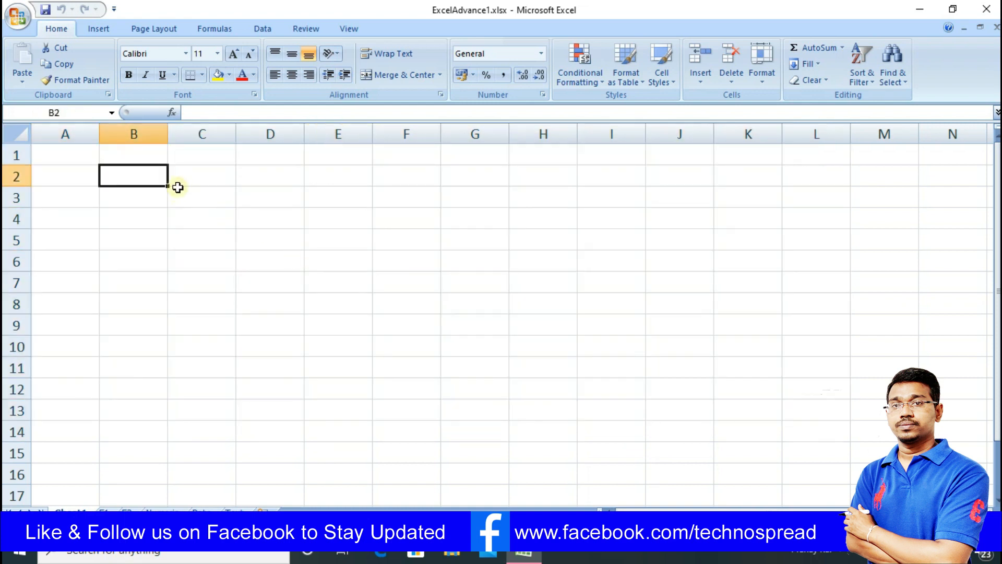
pyautogui.click(183, 172)
pyautogui.moveTo(138, 157); pyautogui.dragTo(142, 475)
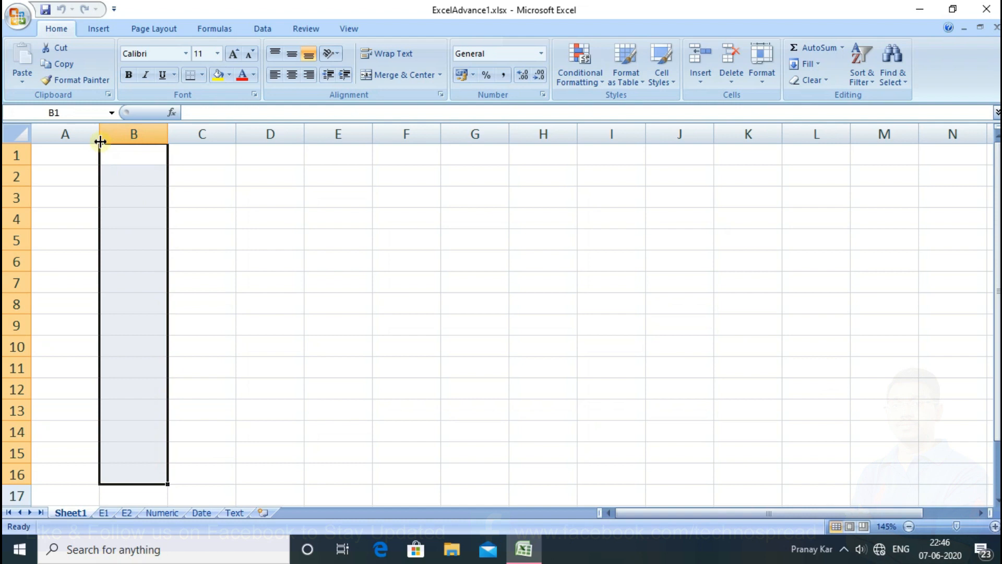
pyautogui.click(316, 237)
pyautogui.moveTo(35, 155); pyautogui.dragTo(680, 153)
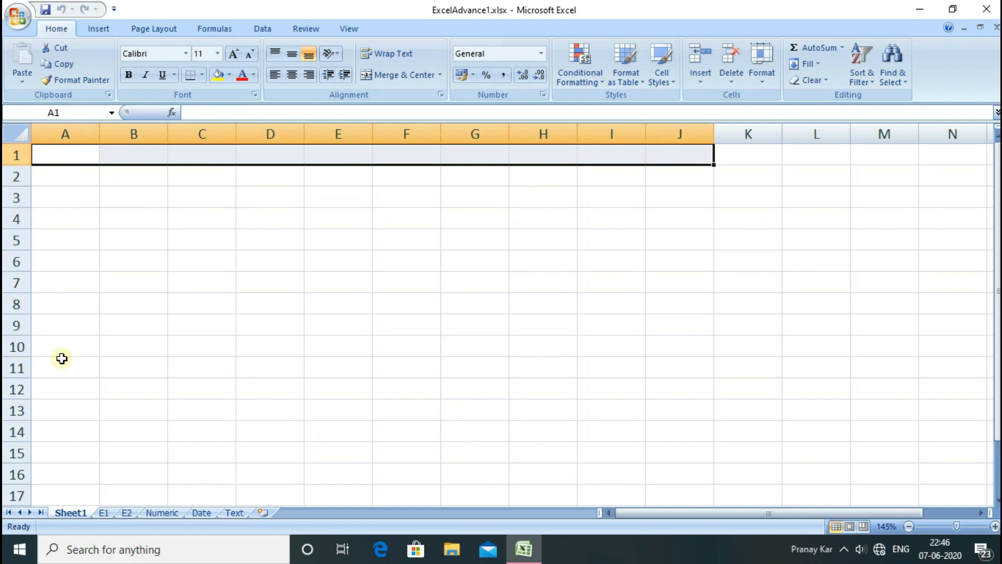
# Select individual cells in columns A to D, rows 1 to 5, and examine how column letters and row numbers identify them.
pyautogui.click(127, 243)
pyautogui.click(70, 170)
pyautogui.click(201, 174)
pyautogui.click(210, 201)
pyautogui.click(270, 217)
pyautogui.click(271, 166)
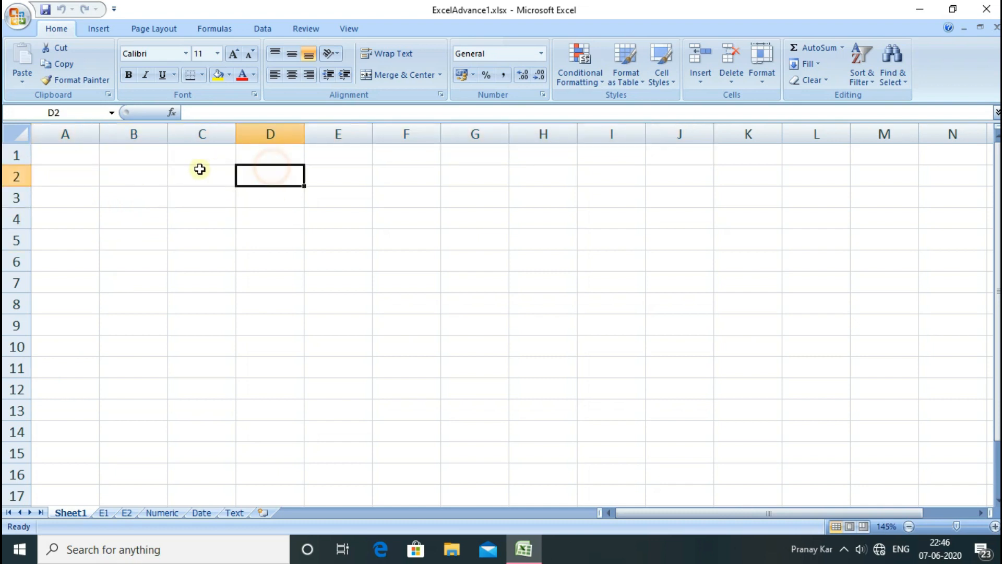
pyautogui.click(200, 169)
pyautogui.click(202, 155)
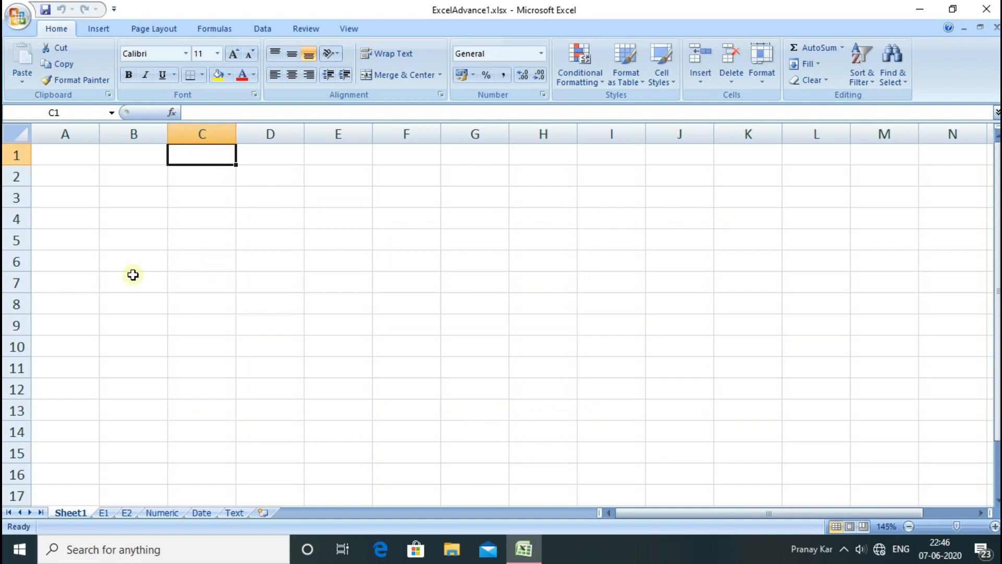
pyautogui.click(274, 213)
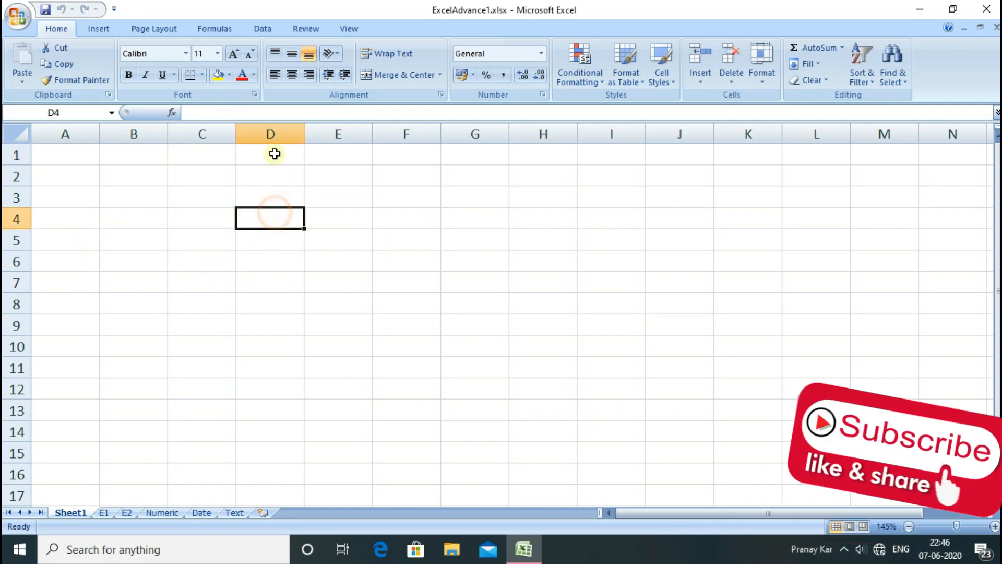
pyautogui.click(273, 175)
pyautogui.click(280, 212)
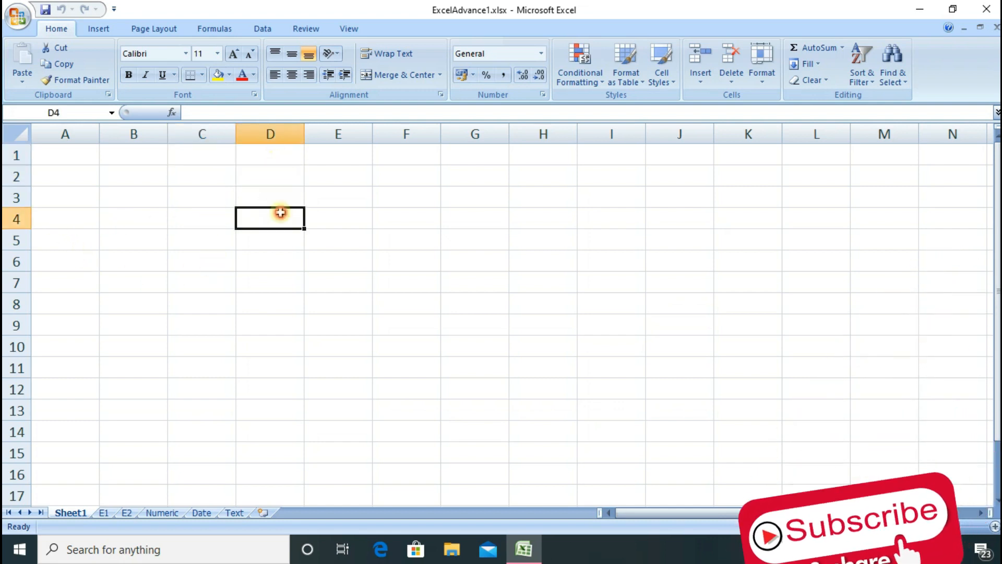
pyautogui.click(280, 155)
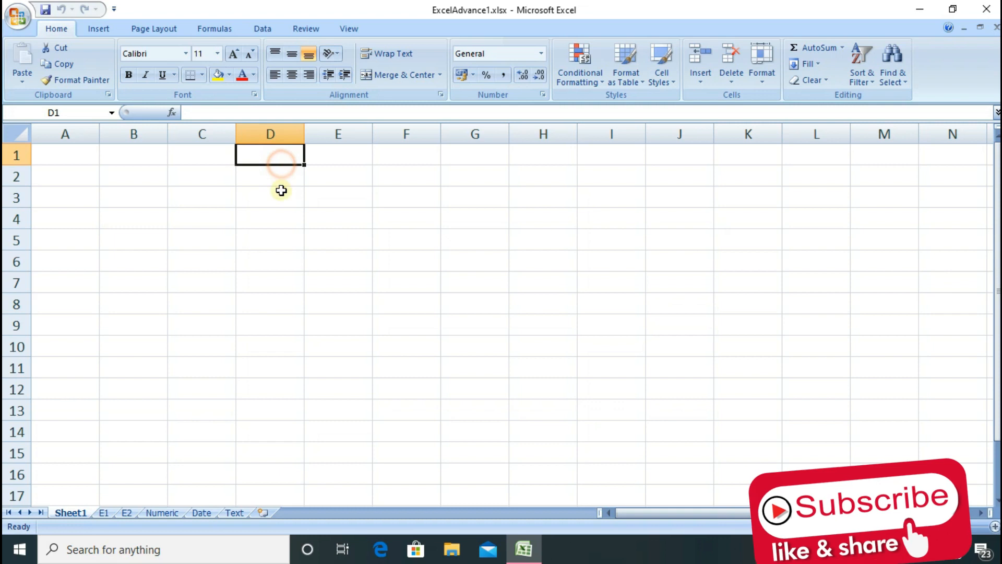
# Select cells such as C3, D4 and E6 and examine their addresses in the Name Box and the formula bar.
pyautogui.click(202, 197)
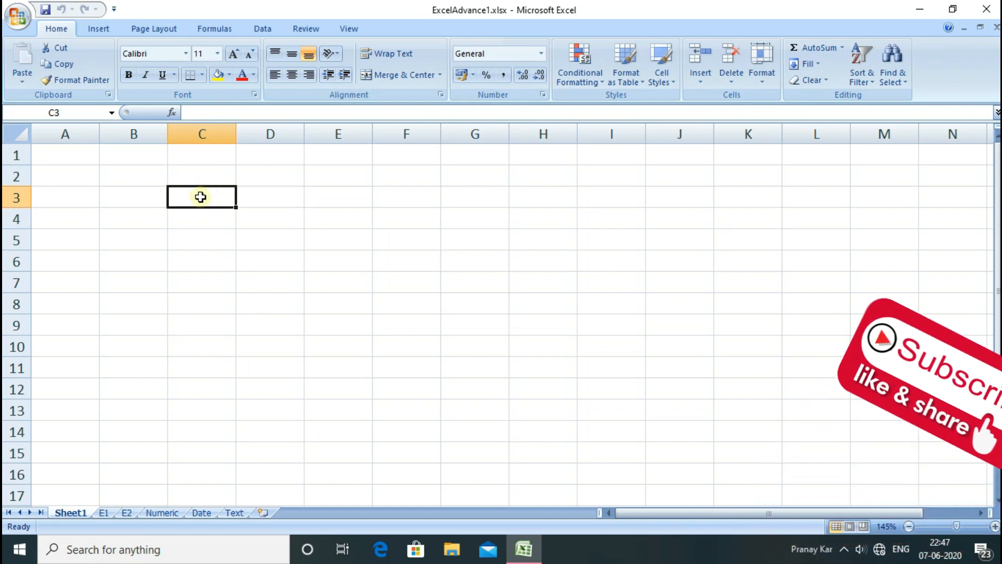
pyautogui.click(276, 224)
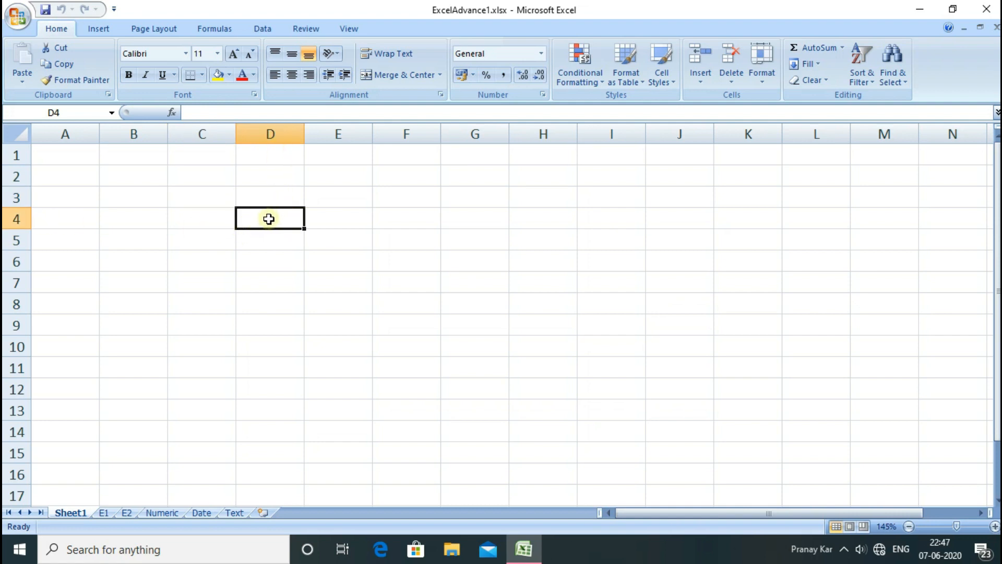
pyautogui.click(322, 217)
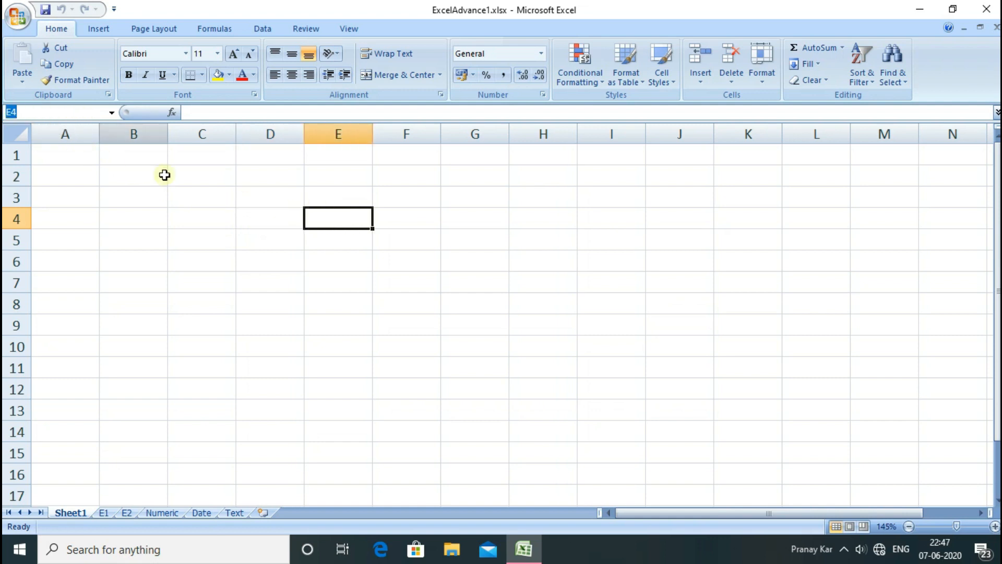
pyautogui.click(215, 216)
pyautogui.click(271, 196)
pyautogui.click(358, 180)
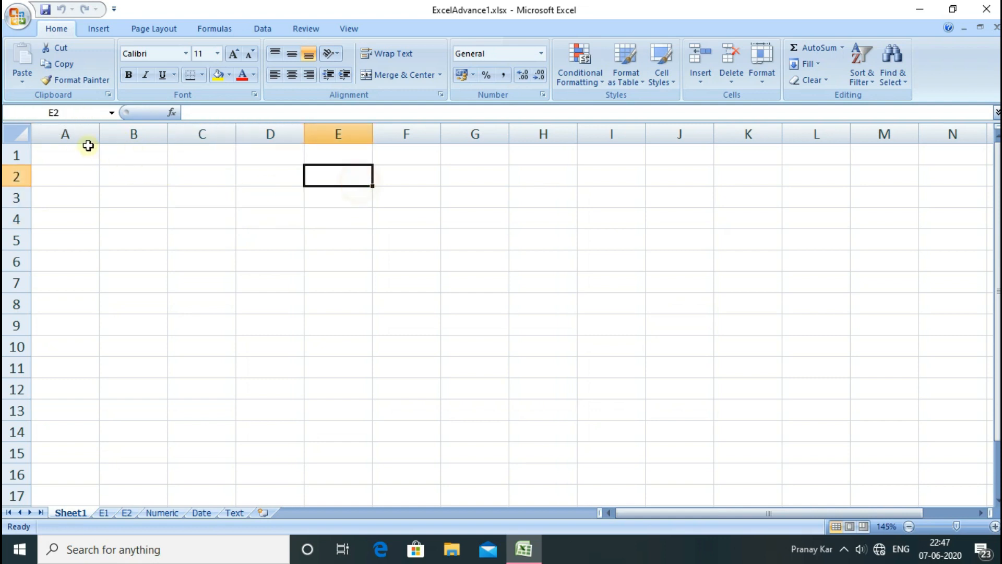
pyautogui.click(311, 253)
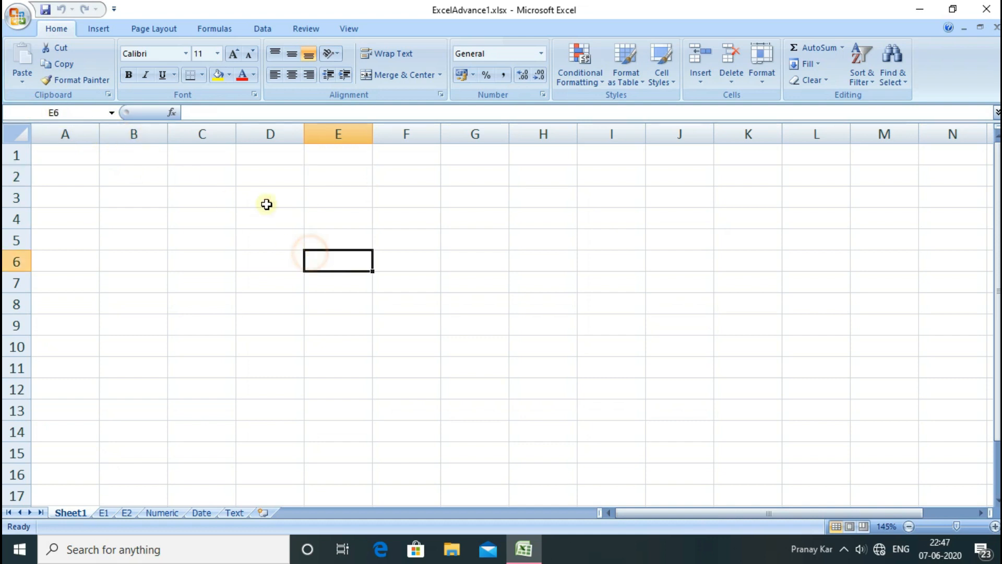
pyautogui.click(255, 200)
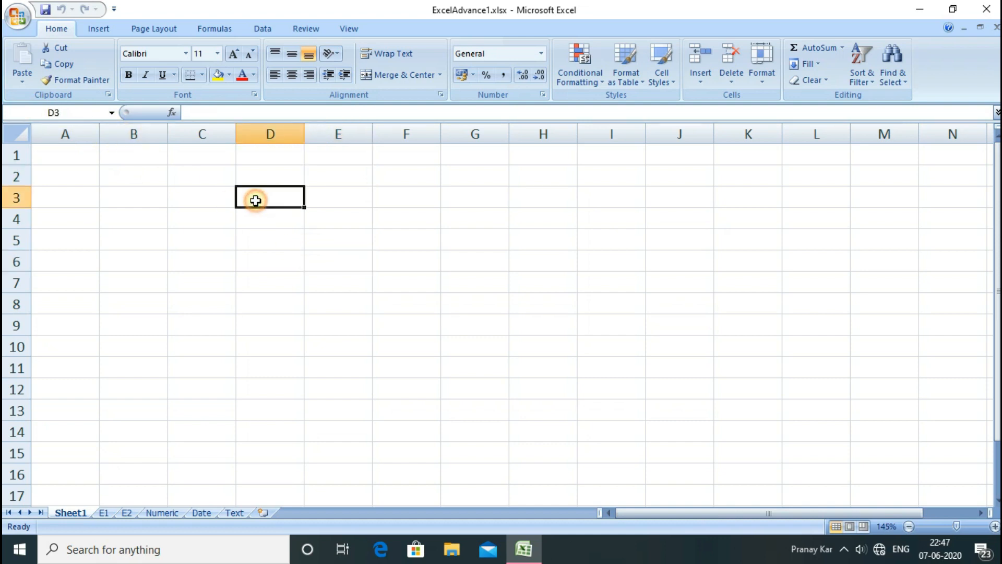
pyautogui.click(196, 112)
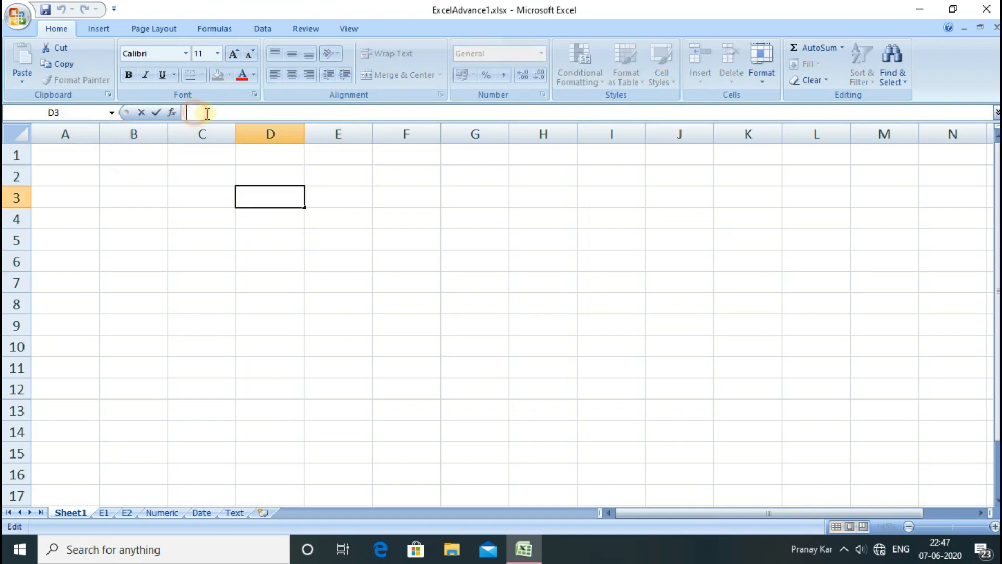
pyautogui.click(279, 251)
pyautogui.click(268, 196)
pyautogui.click(256, 236)
# Enter the sample text hhh in cell C4 and erase it again.
pyautogui.click(215, 211)
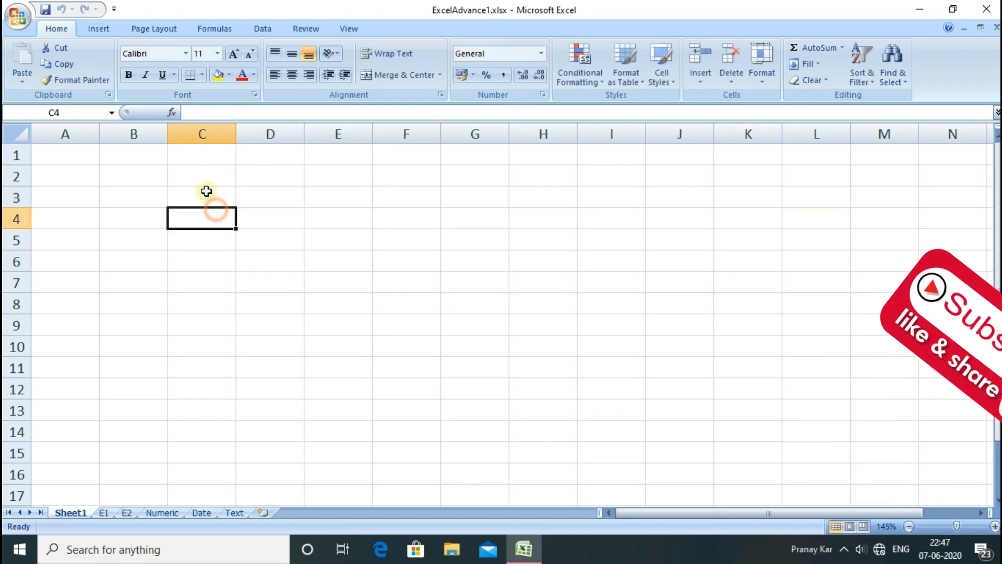
pyautogui.write('h')
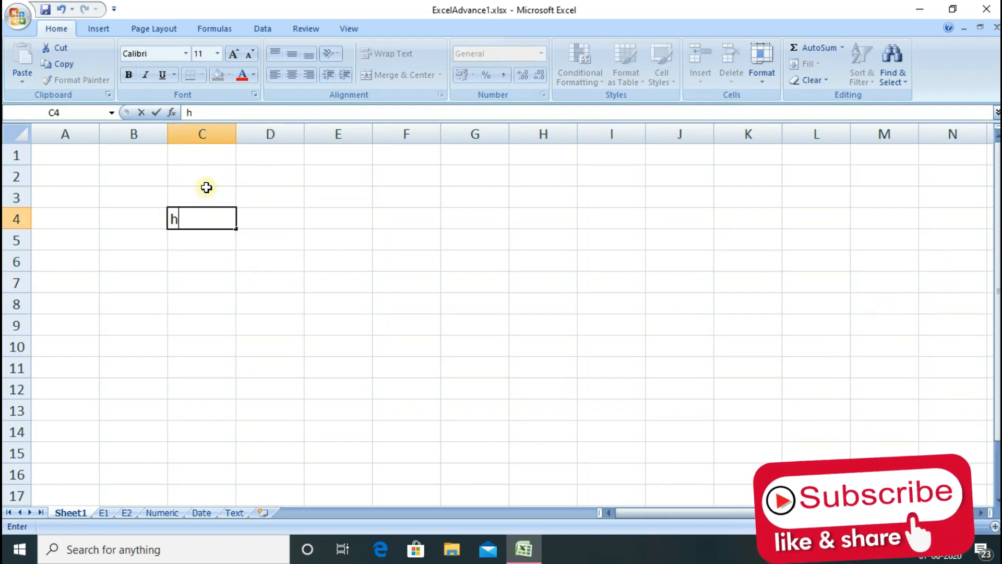
pyautogui.write('hh')
pyautogui.press('BackSpace')
pyautogui.press('BackSpace')
pyautogui.press('BackSpace')
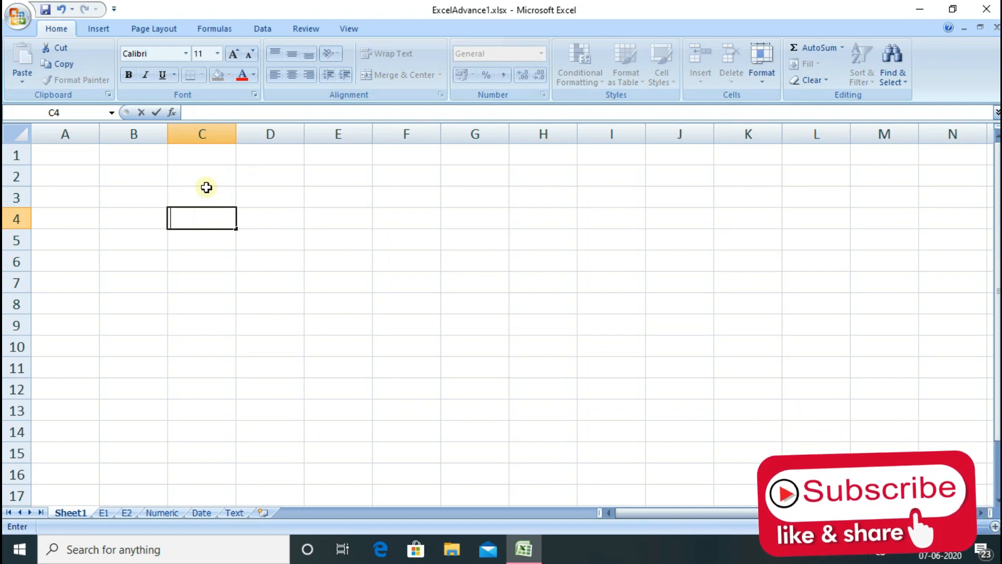
pyautogui.click(213, 208)
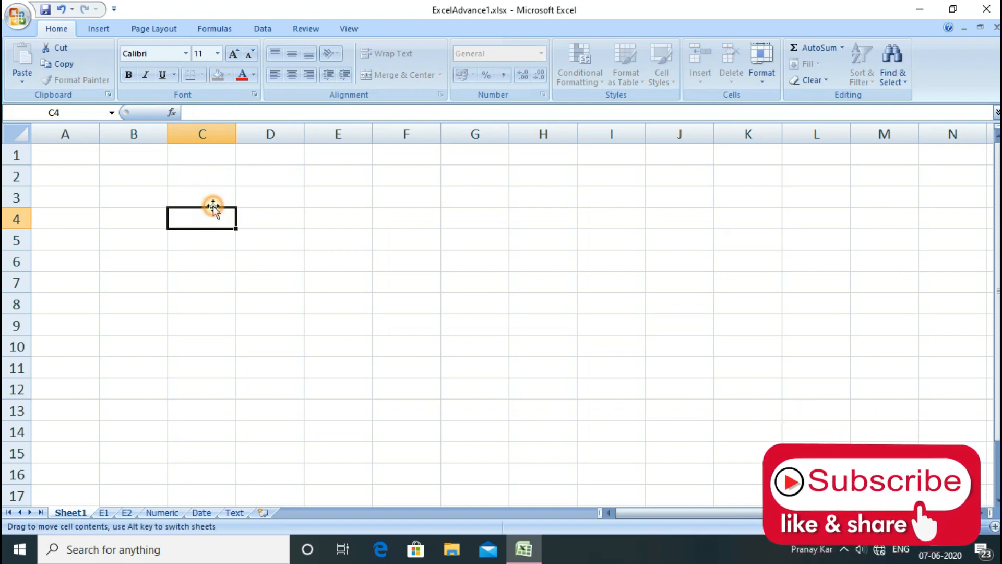
pyautogui.click(203, 195)
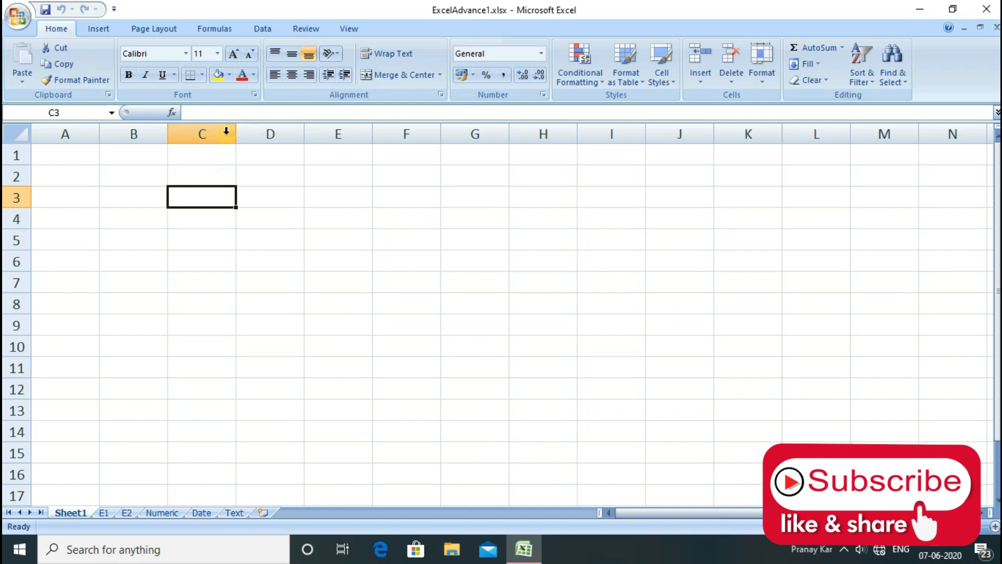
pyautogui.click(204, 212)
pyautogui.click(203, 198)
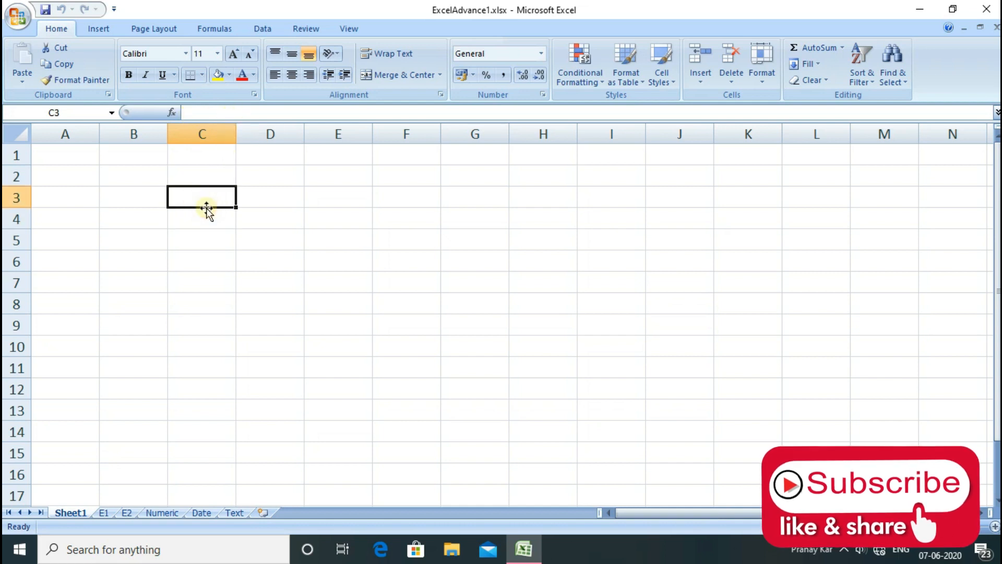
pyautogui.click(201, 112)
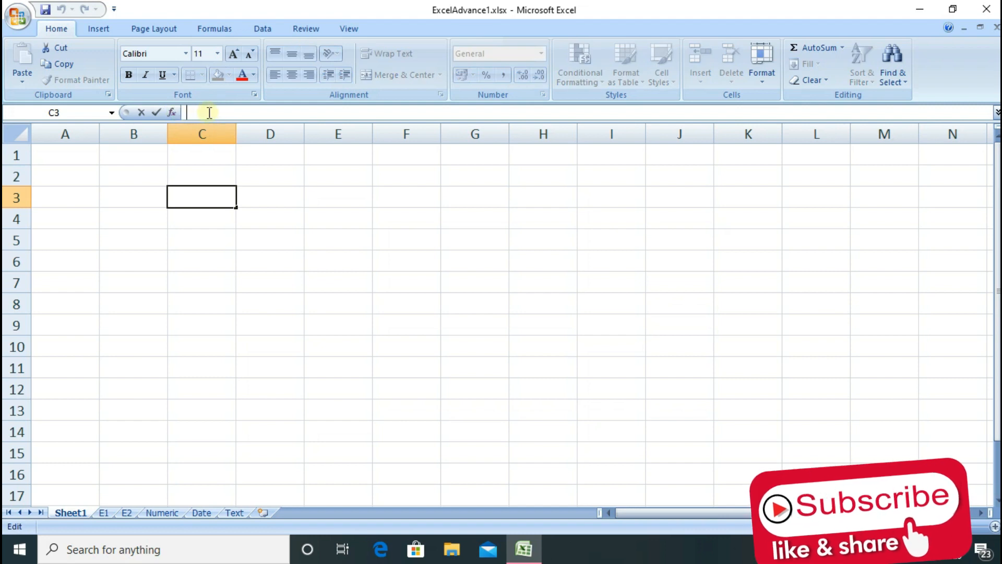
pyautogui.click(266, 197)
pyautogui.click(208, 192)
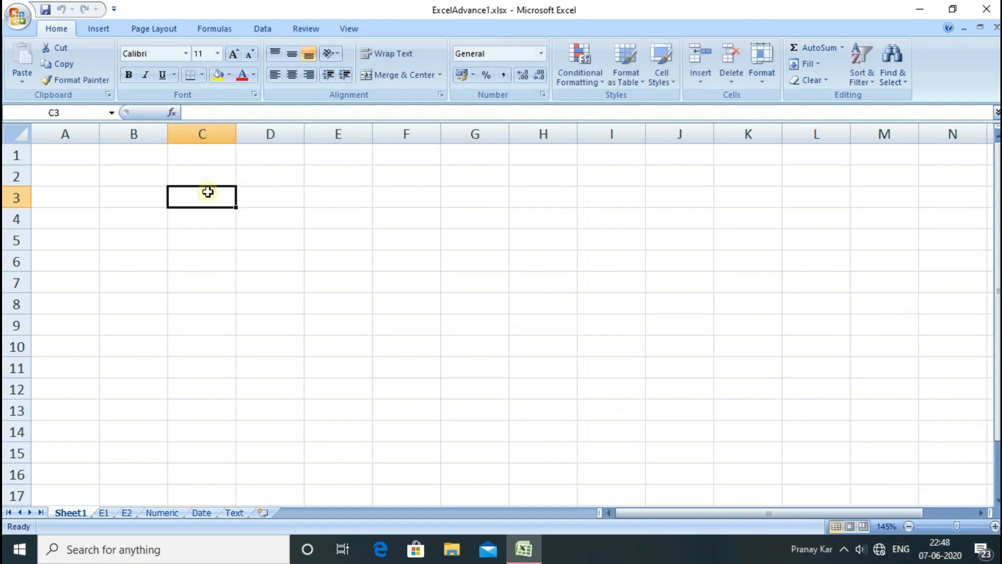
pyautogui.click(219, 212)
pyautogui.click(157, 190)
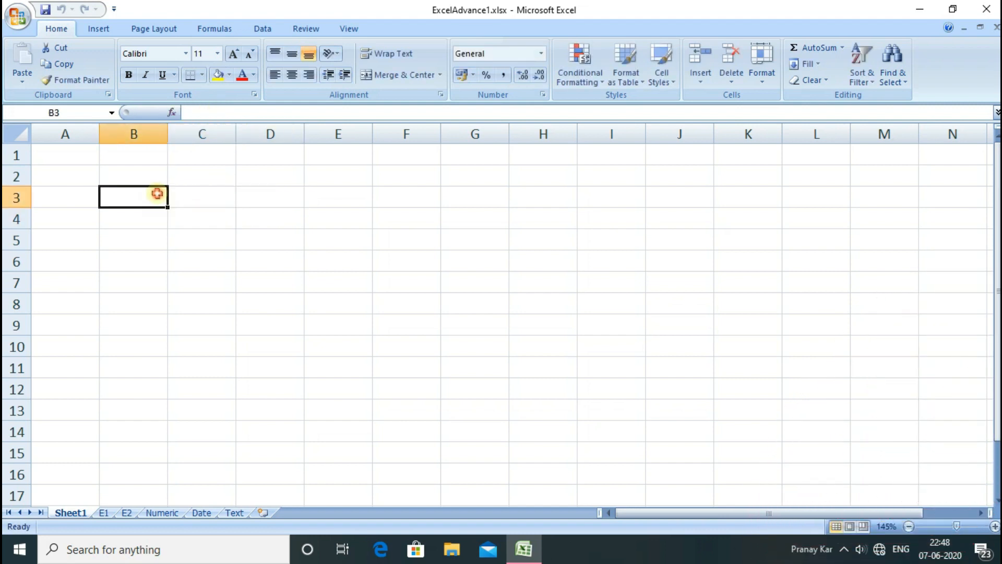
pyautogui.click(202, 197)
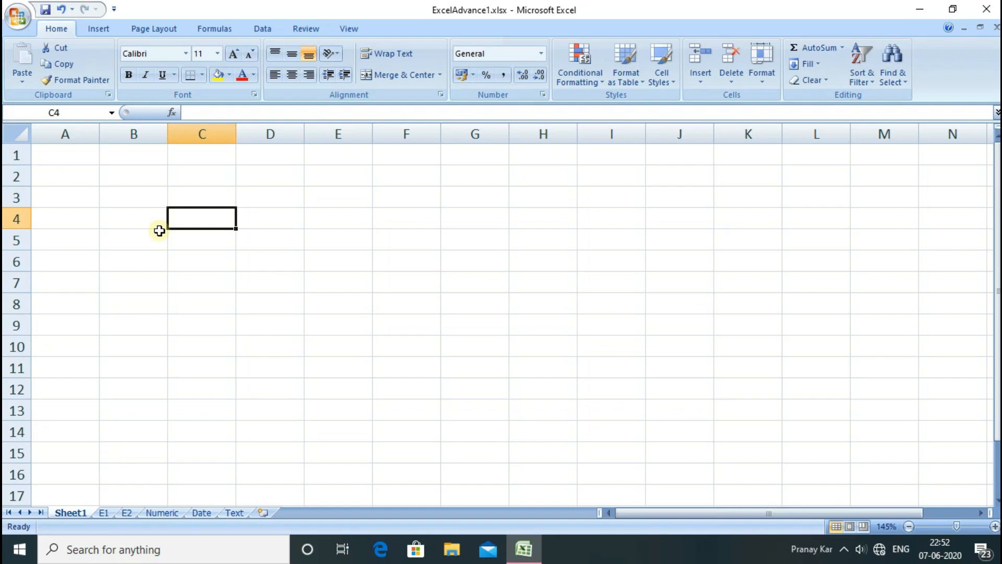
# Enter 25 in cell A4 and 4 in cell B4.
pyautogui.press('Left')
pyautogui.press('Left')
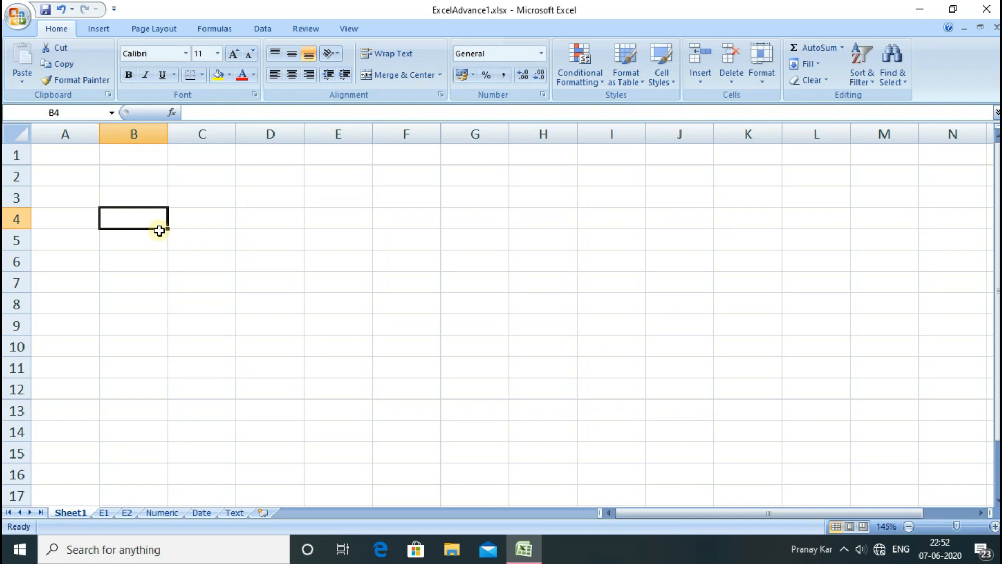
pyautogui.write('25')
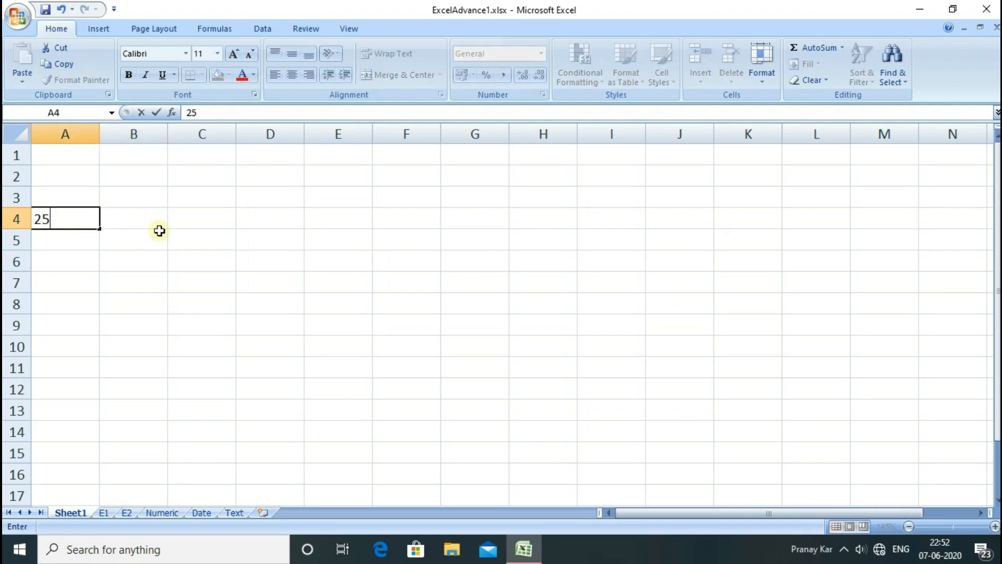
pyautogui.press('Tab')
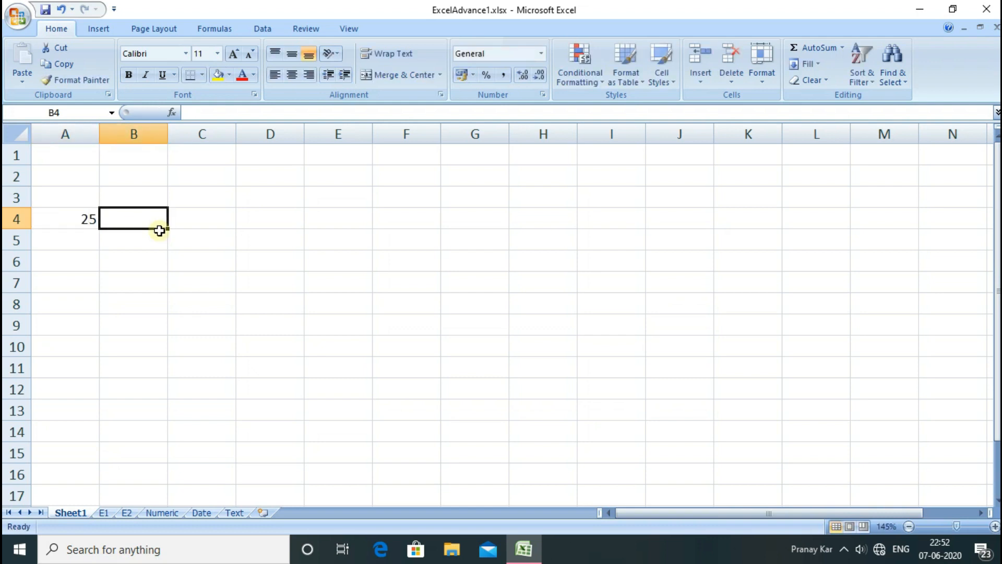
pyautogui.write('4')
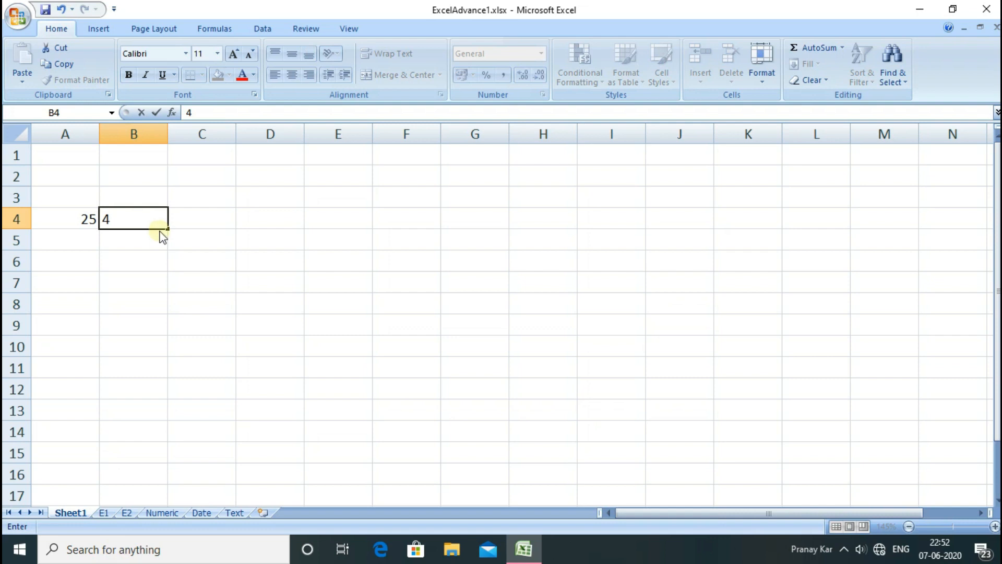
pyautogui.press('Tab')
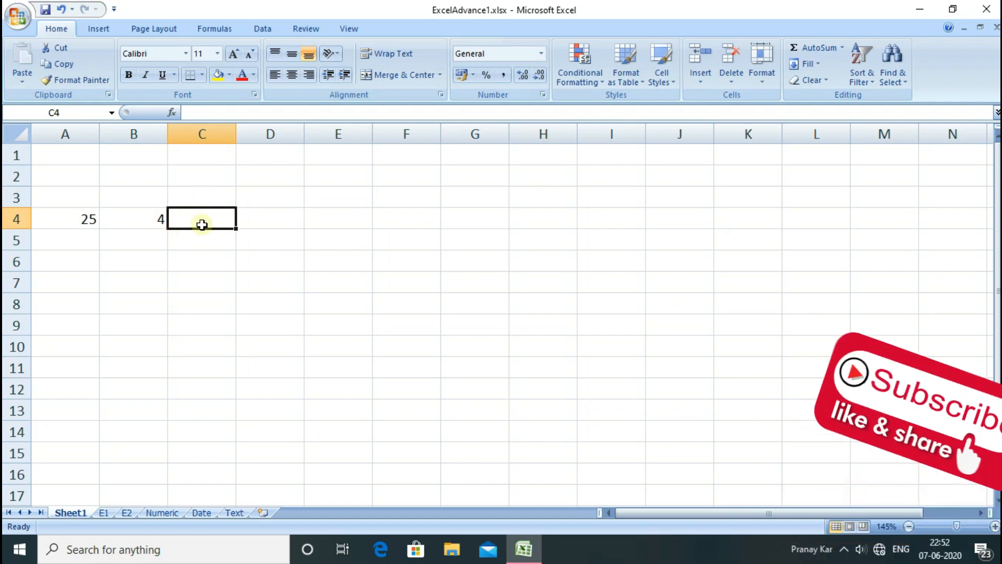
# Enter the formula =A4+B4 in cell C4 to add the two numbers in row 4.
pyautogui.write('=')
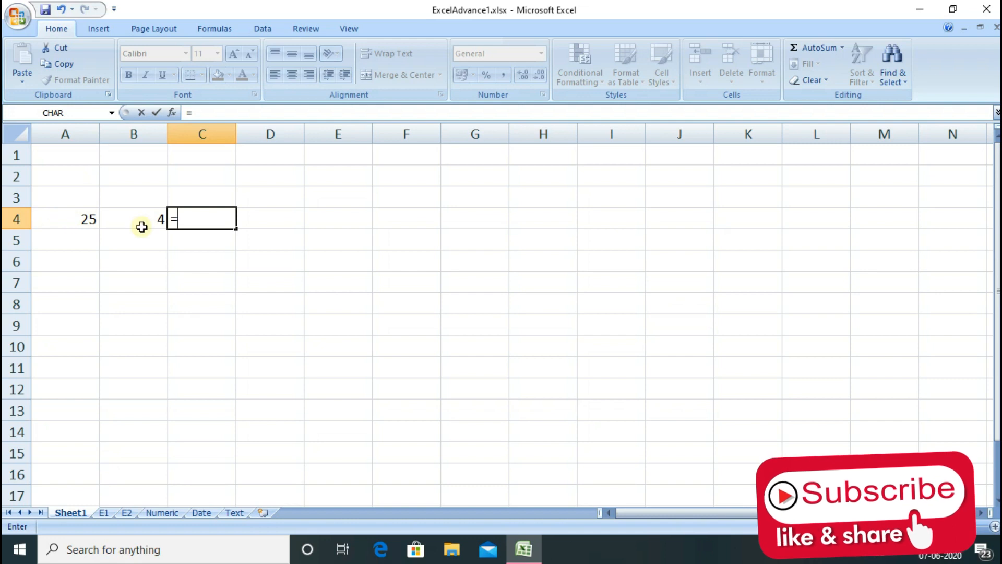
pyautogui.write('A')
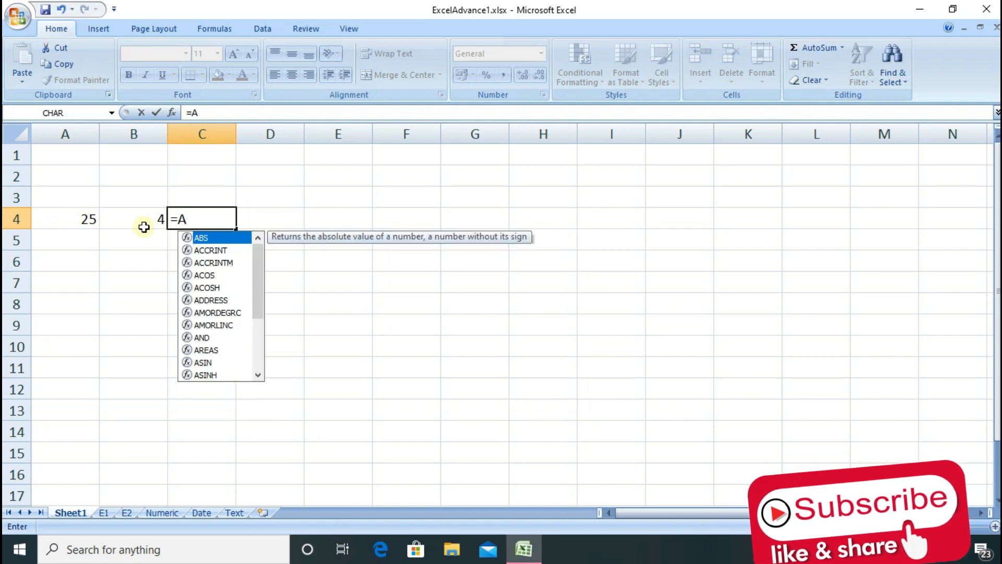
pyautogui.write('4+')
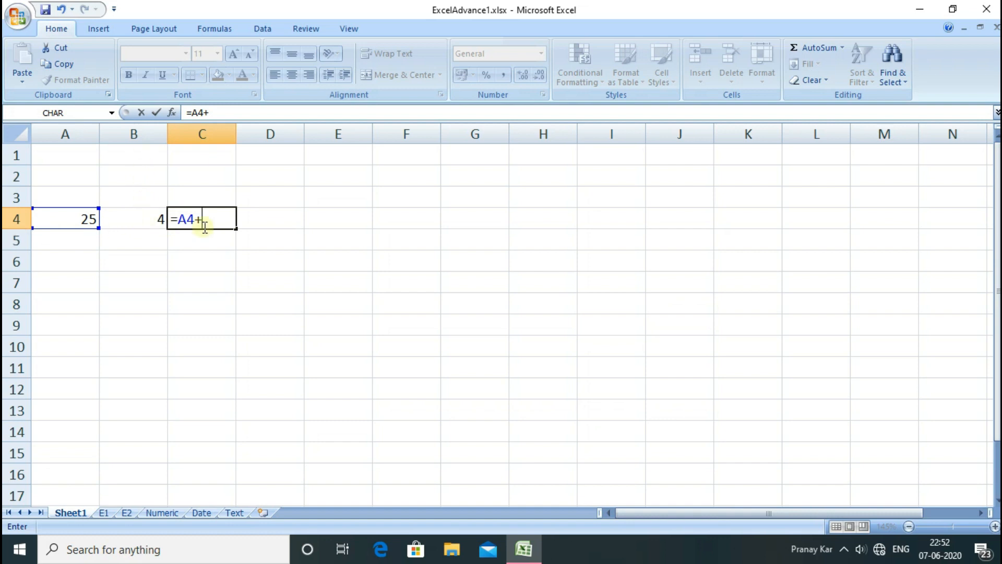
pyautogui.write('B4')
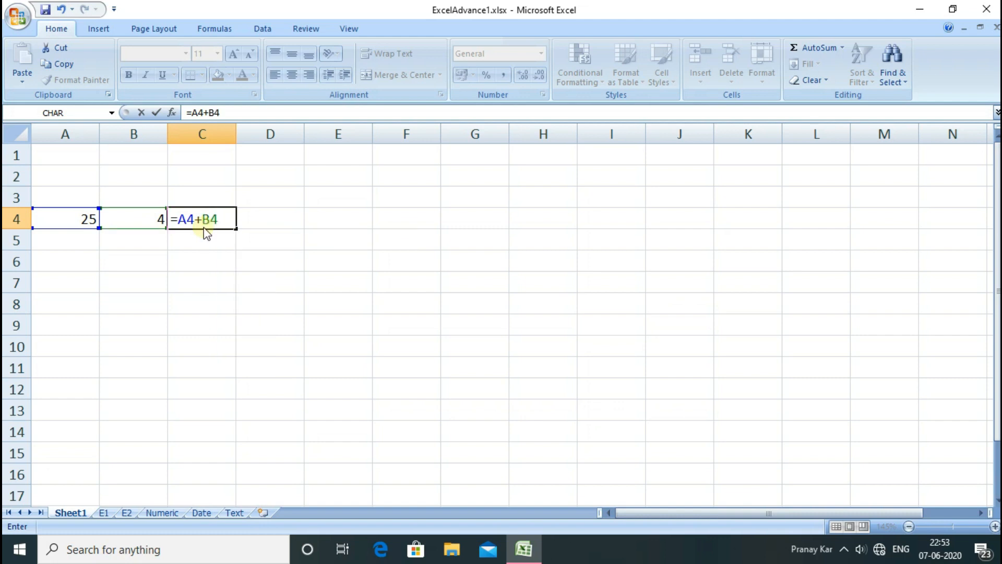
pyautogui.press('Return')
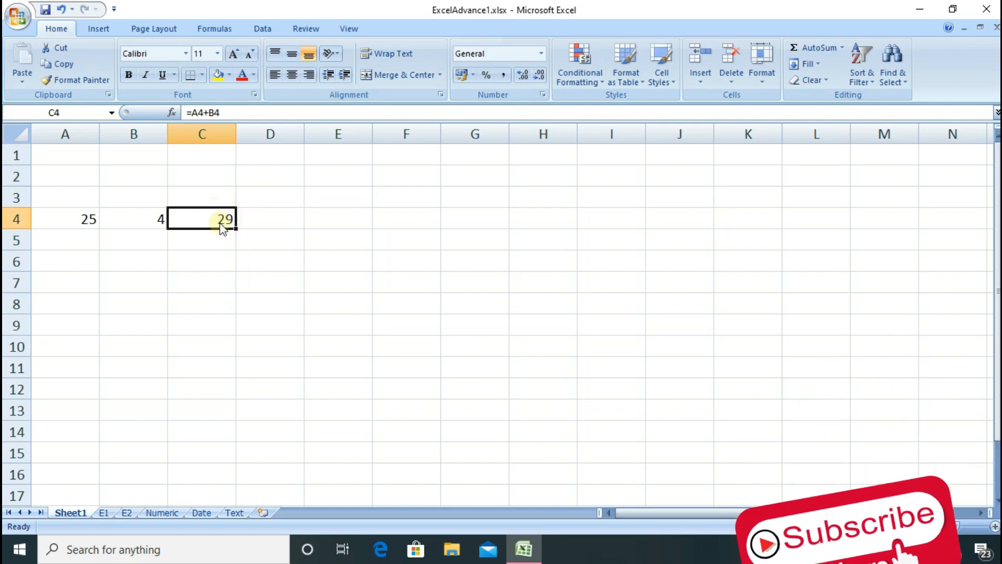
# Examine the formula behind cell C4 in the formula bar and compare it with the result shown in the cell.
pyautogui.moveTo(187, 112); pyautogui.dragTo(227, 112)
pyautogui.click(227, 112)
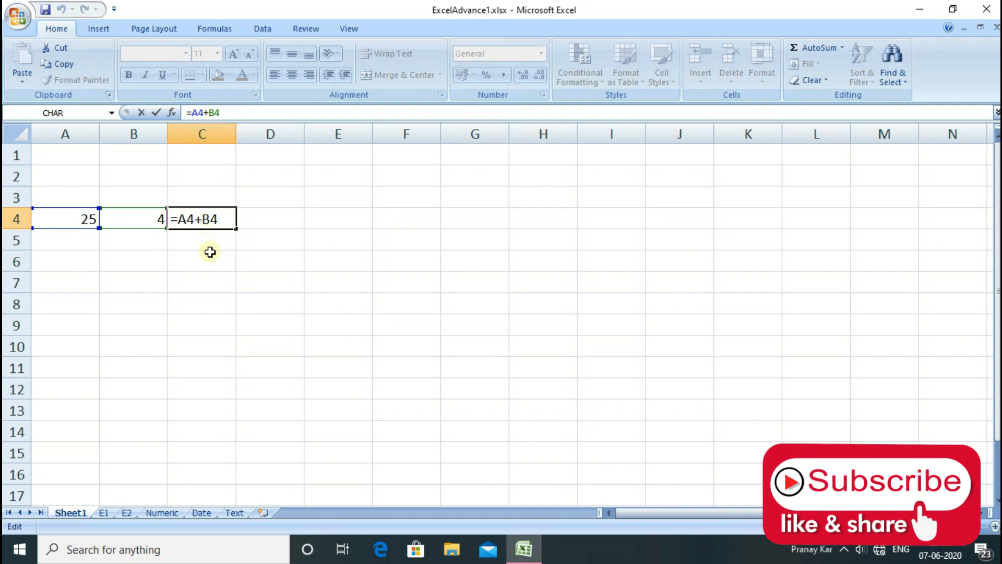
pyautogui.click(210, 252)
pyautogui.click(216, 218)
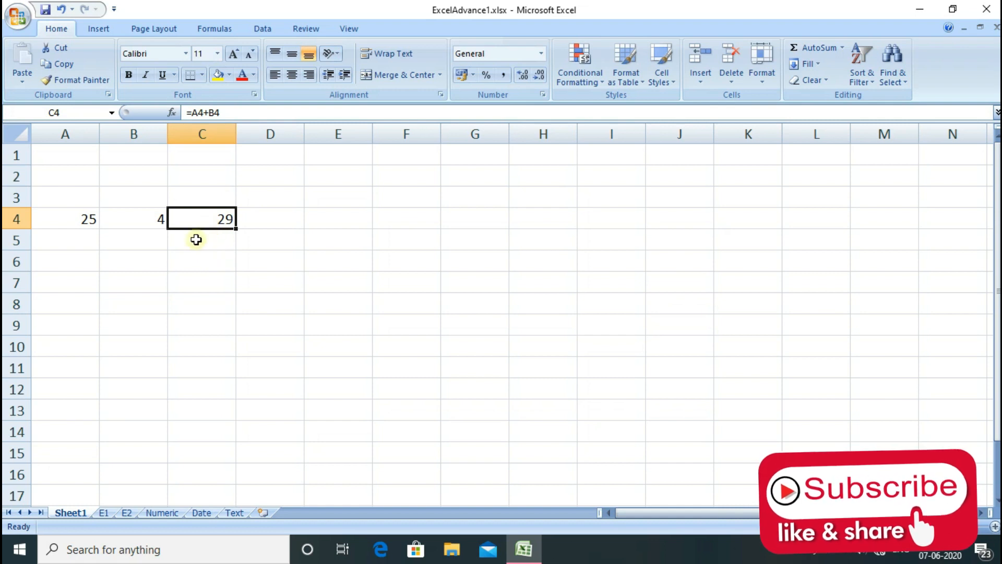
pyautogui.click(215, 235)
pyautogui.click(222, 219)
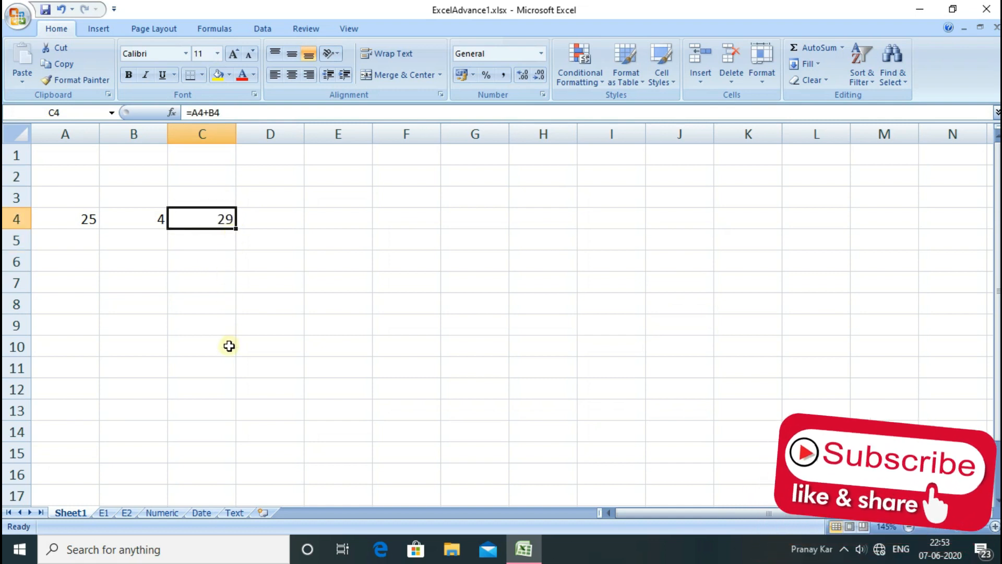
# Enter 24 and 7 in cells A5 and B5, and 7 and 4 in cells A6 and B6.
pyautogui.click(92, 240)
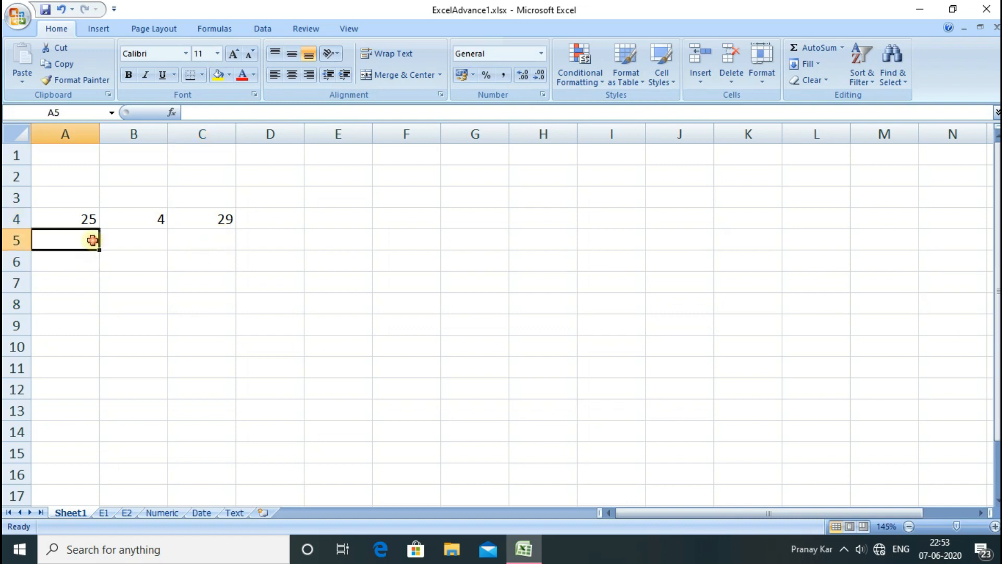
pyautogui.write('24')
pyautogui.press('Tab')
pyautogui.write('7')
pyautogui.press('Return')
pyautogui.write('7')
pyautogui.press('Tab')
pyautogui.write('4')
pyautogui.press('Tab')
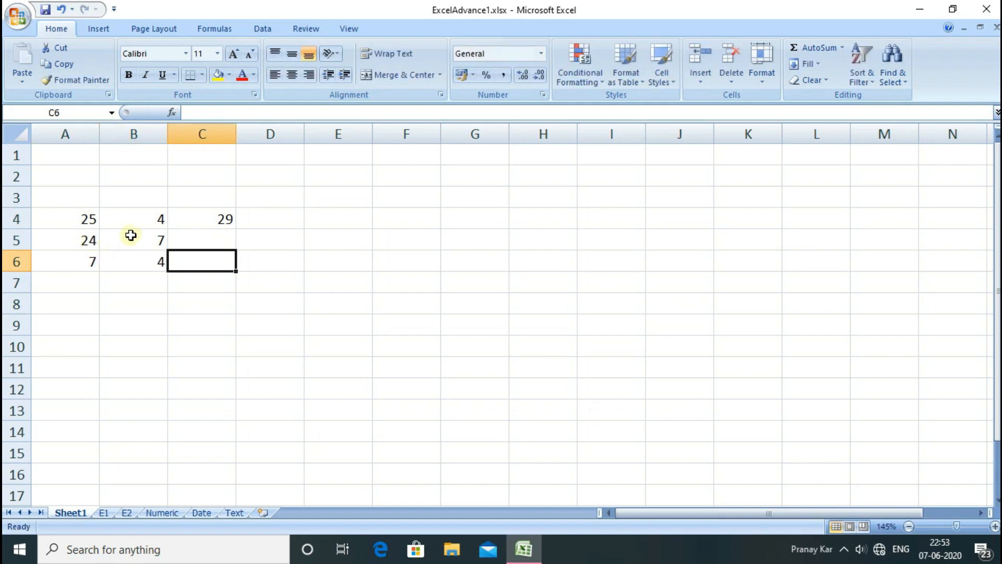
# Fill the addition formula from cell C4 down to C6.
pyautogui.click(212, 225)
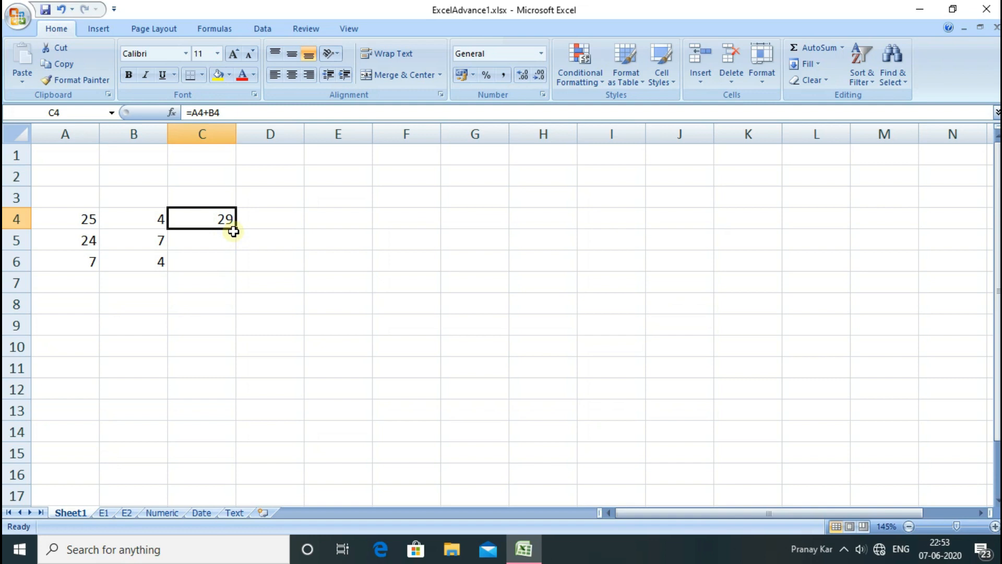
pyautogui.moveTo(236, 229); pyautogui.dragTo(237, 269)
pyautogui.click(223, 300)
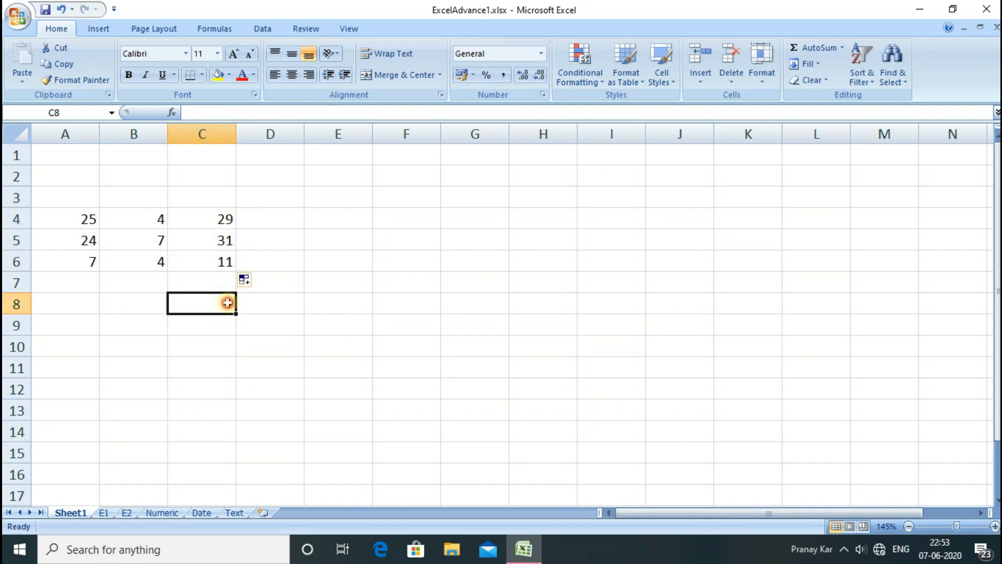
# Select cells C4, C5 and C6 in turn and examine how the row references in their formulas differ.
pyautogui.click(216, 241)
pyautogui.click(214, 257)
pyautogui.click(216, 217)
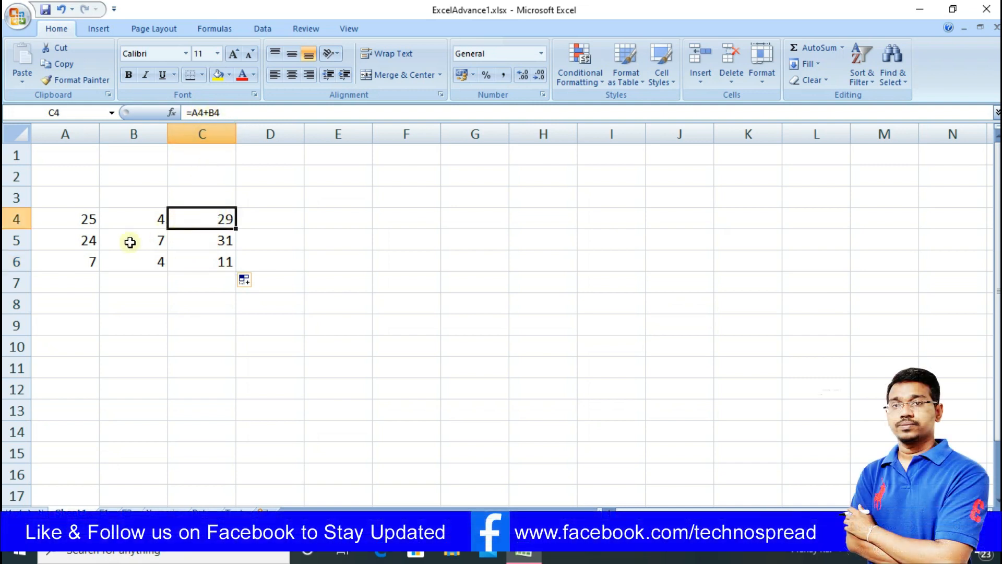
pyautogui.click(217, 239)
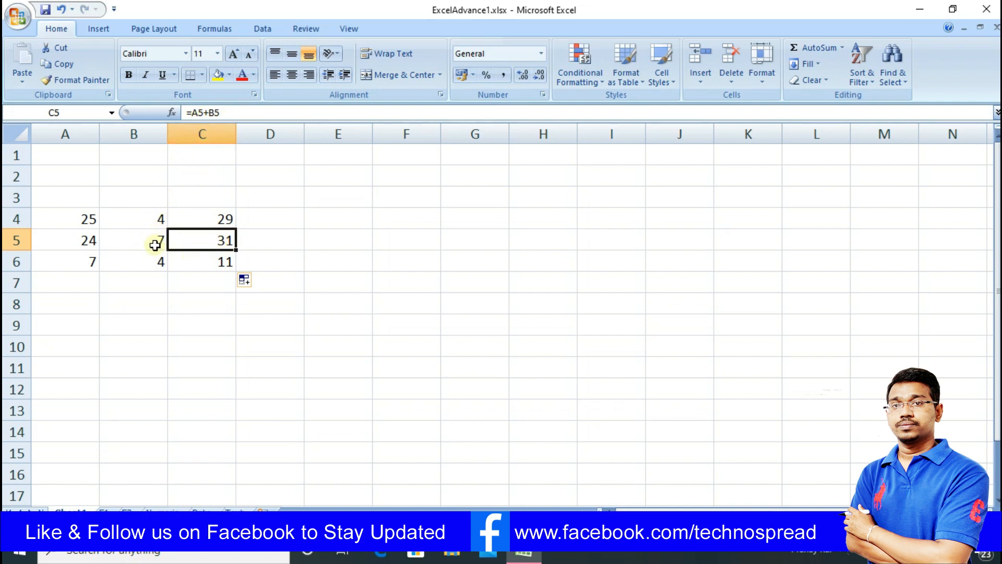
pyautogui.click(185, 262)
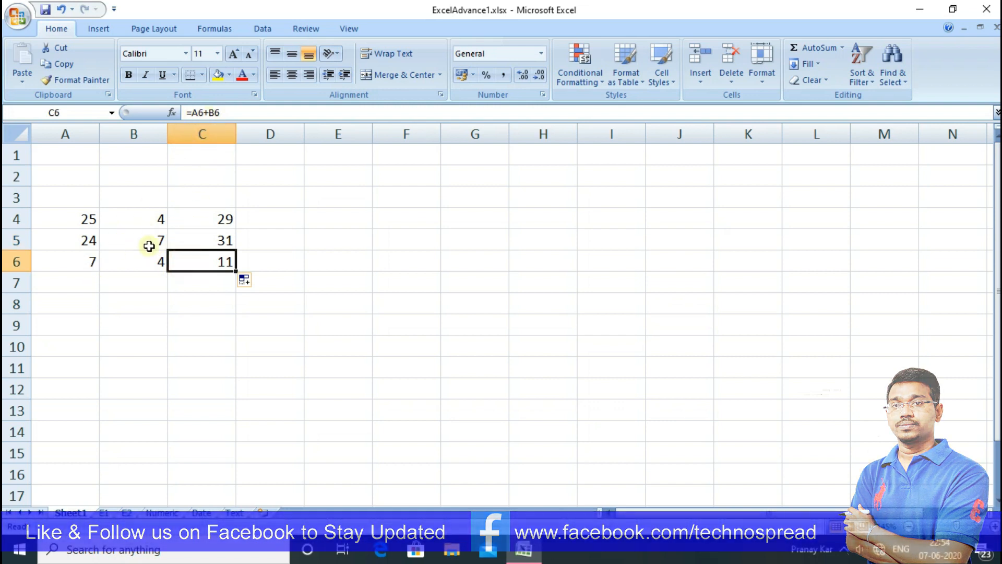
pyautogui.click(189, 283)
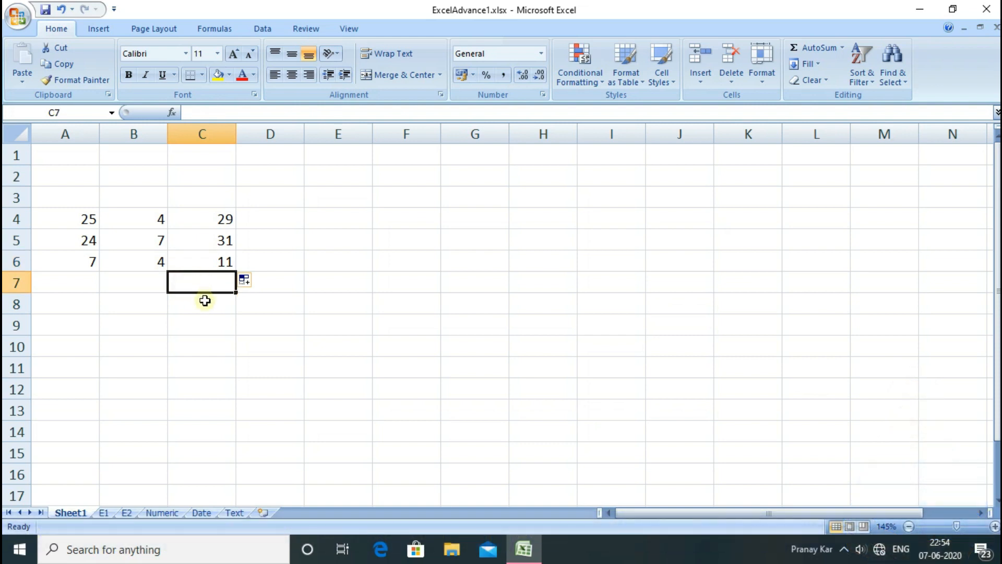
# Clear the numbers and formulas from the range A4:C6.
pyautogui.click(204, 300)
pyautogui.moveTo(87, 219); pyautogui.dragTo(193, 253)
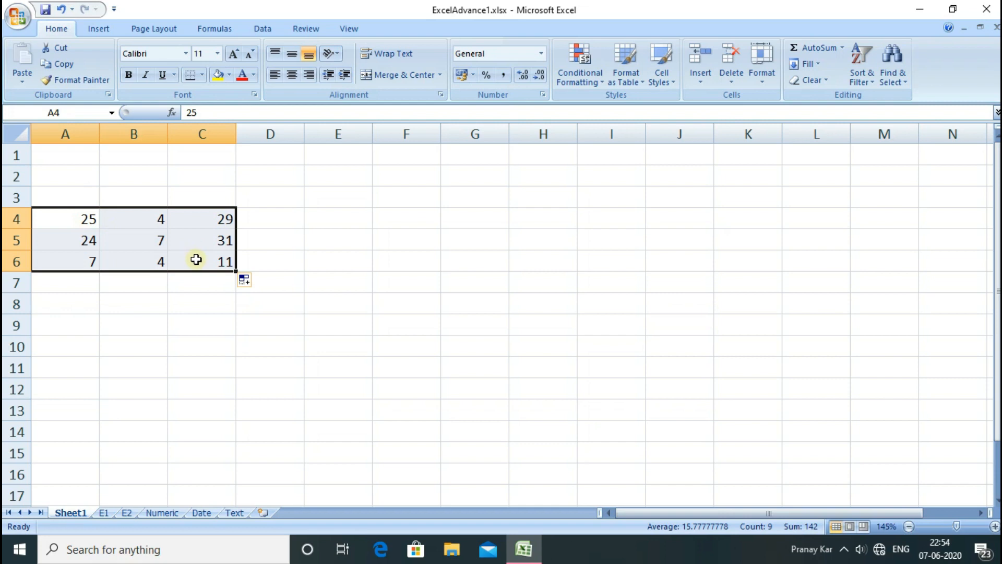
pyautogui.press('Delete')
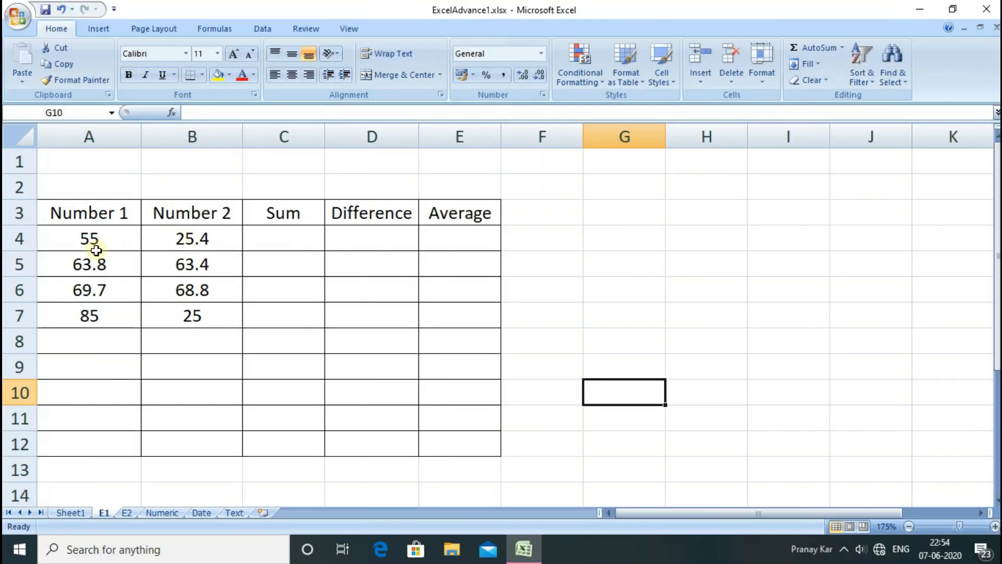
# Examine the Number 1 and Number 2 values and the Sum, Difference and Average headings in sheet E1's table.
pyautogui.click(96, 251)
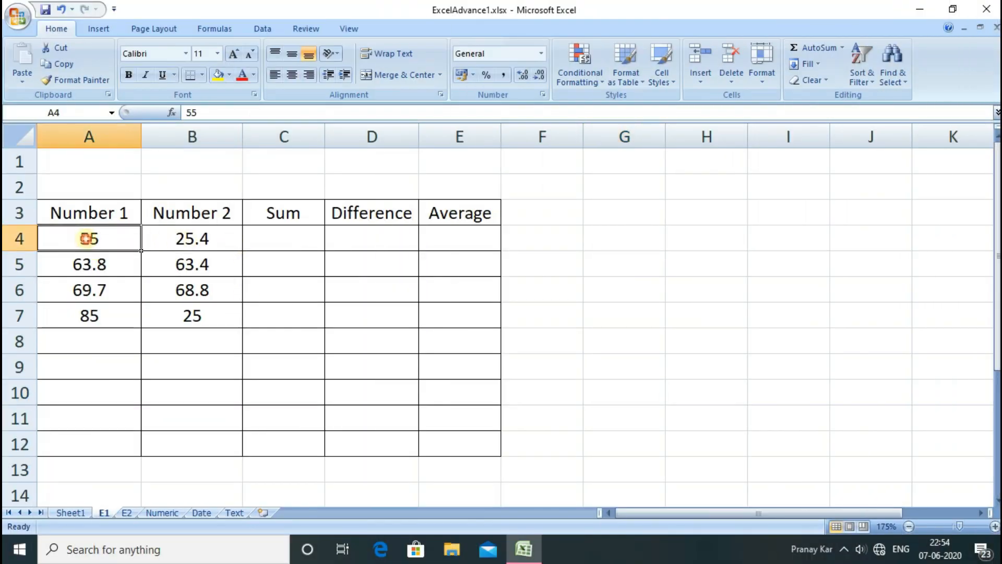
pyautogui.click(154, 240)
pyautogui.moveTo(115, 238); pyautogui.dragTo(118, 313)
pyautogui.moveTo(188, 240); pyautogui.dragTo(187, 315)
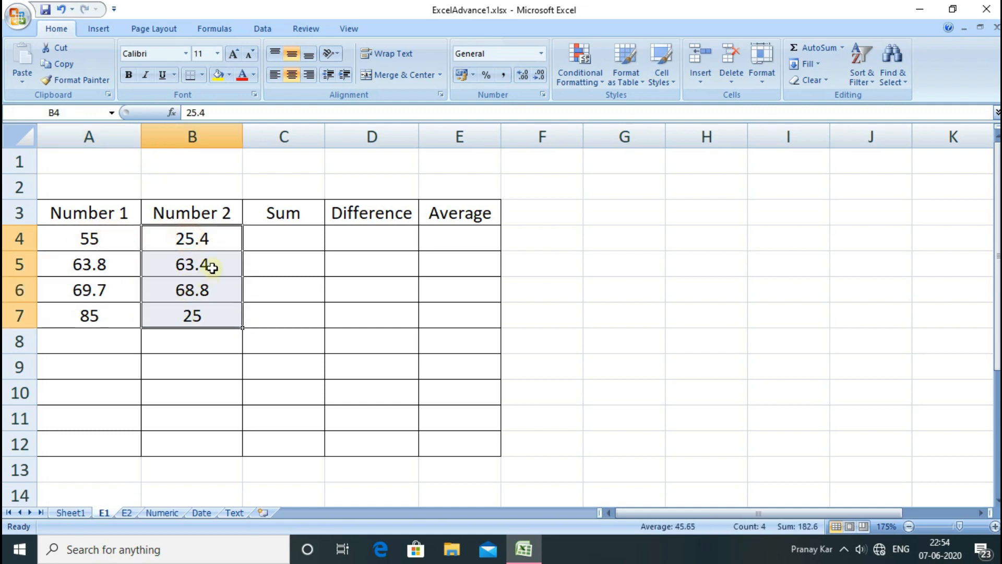
pyautogui.click(314, 217)
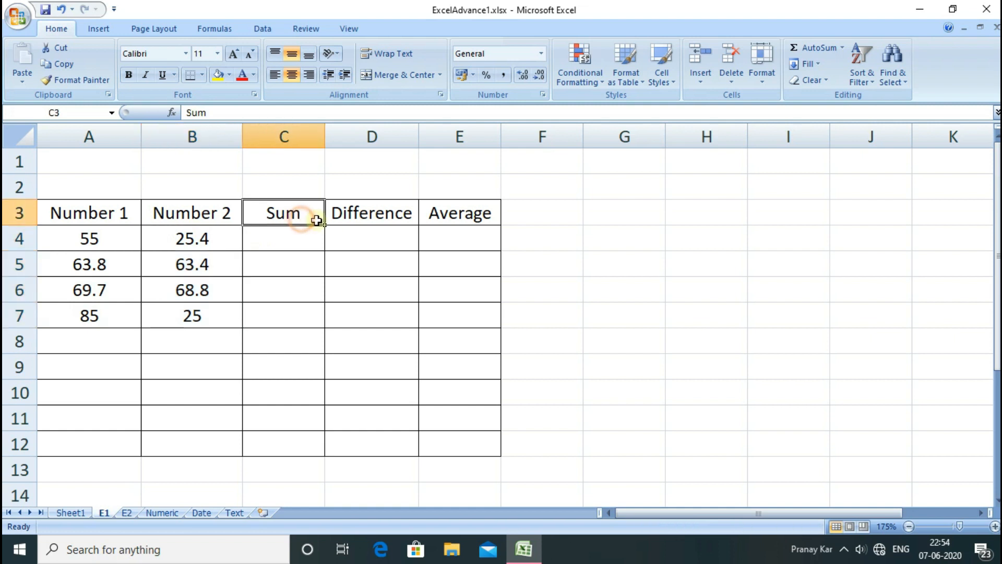
pyautogui.click(348, 218)
pyautogui.click(447, 220)
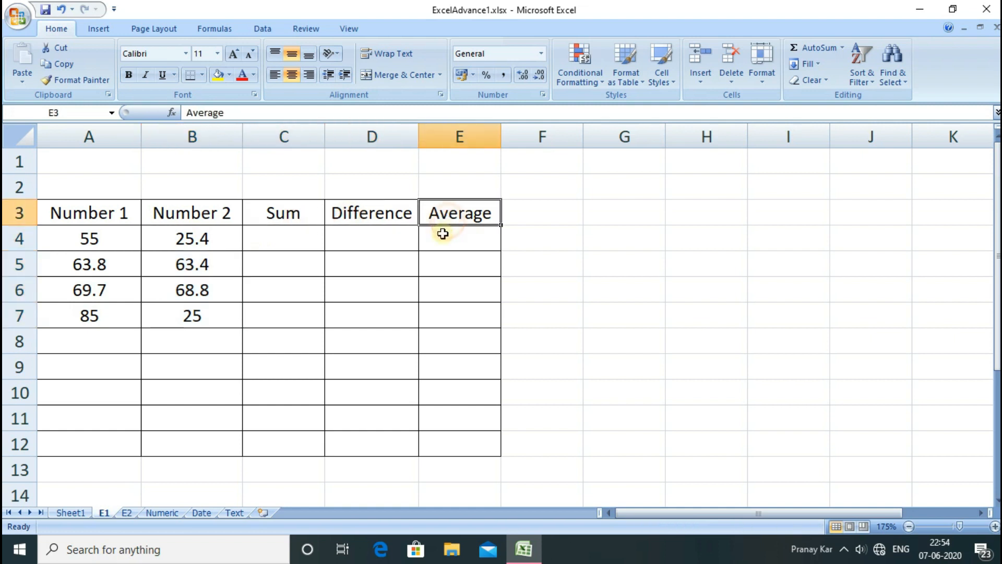
# Enter =A4+B4 in cell C4 of the Sum column and fill the formula down to C7.
pyautogui.click(283, 239)
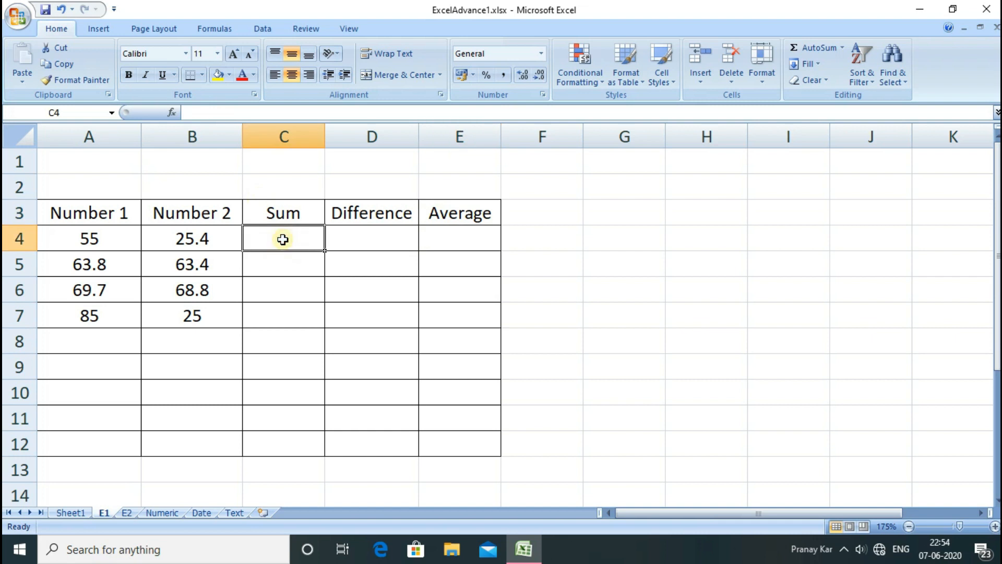
pyautogui.write('=')
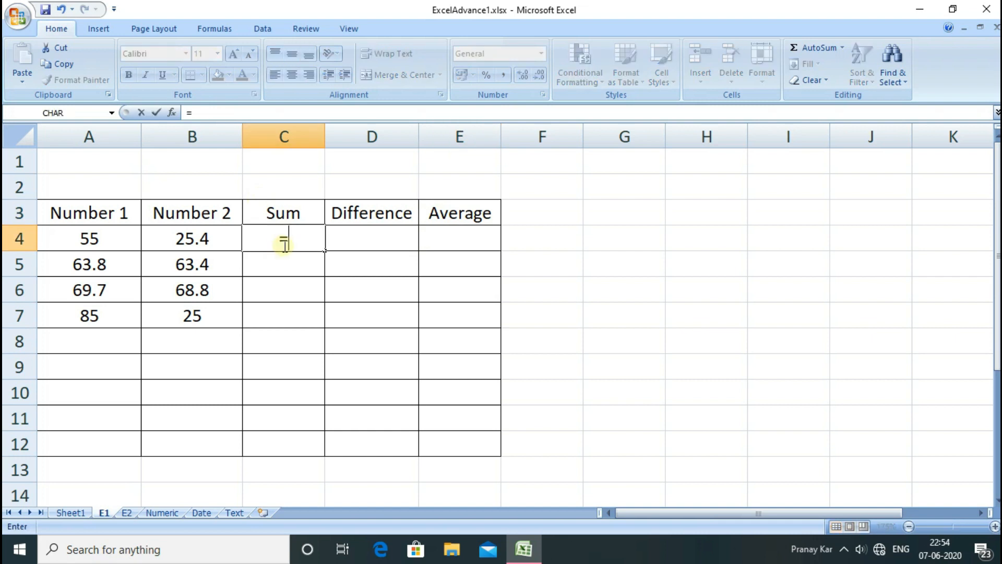
pyautogui.click(97, 237)
pyautogui.write('+')
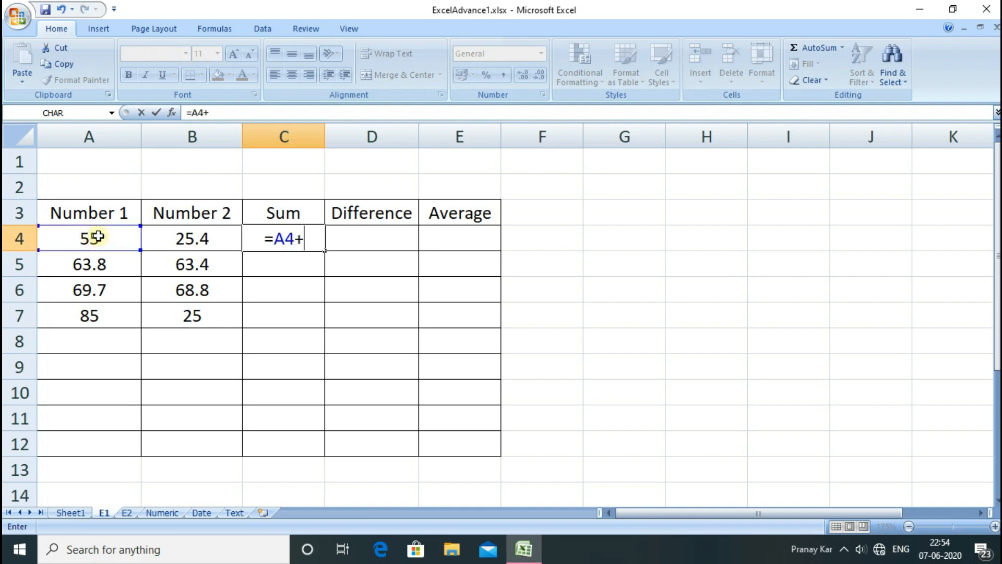
pyautogui.click(186, 235)
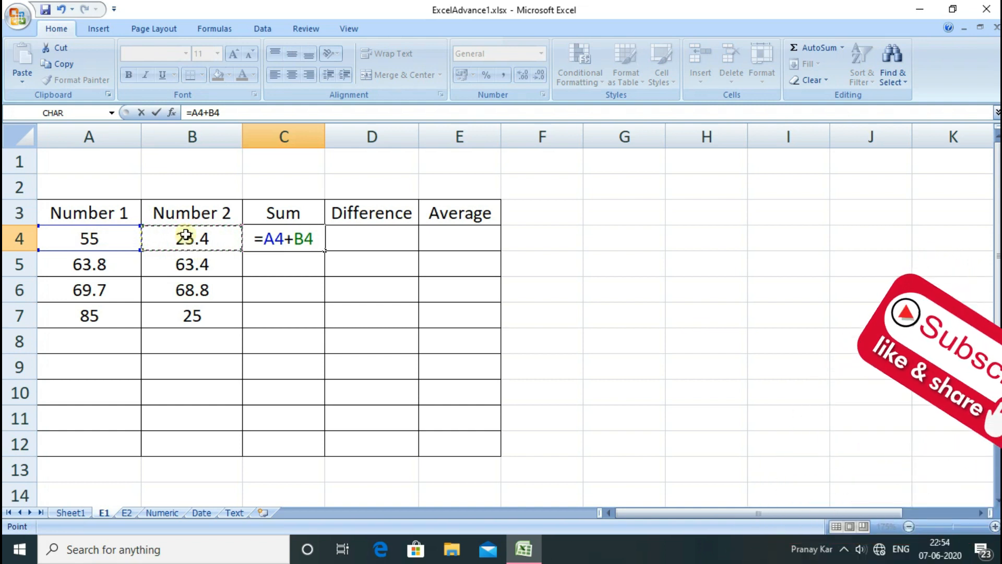
pyautogui.press('Return')
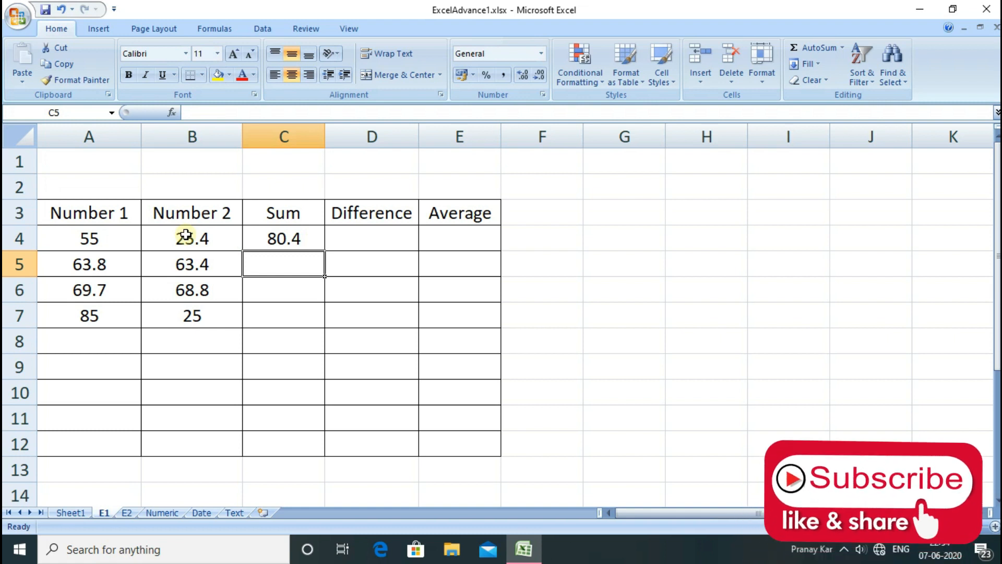
pyautogui.click(270, 239)
pyautogui.moveTo(324, 251); pyautogui.dragTo(323, 316)
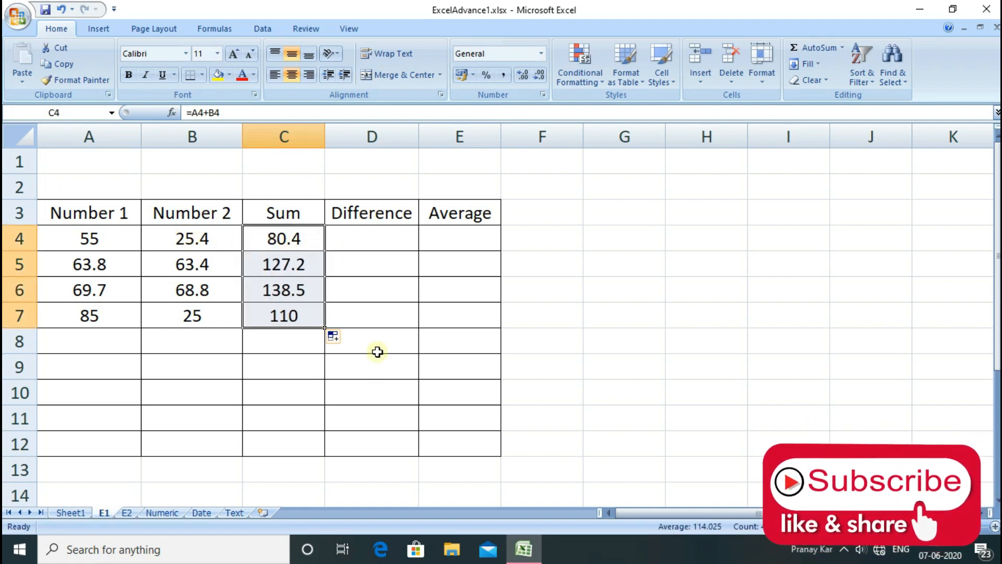
# Enter =A4-B4 in cell D4 of the Difference column and fill the formula down to D12.
pyautogui.click(356, 241)
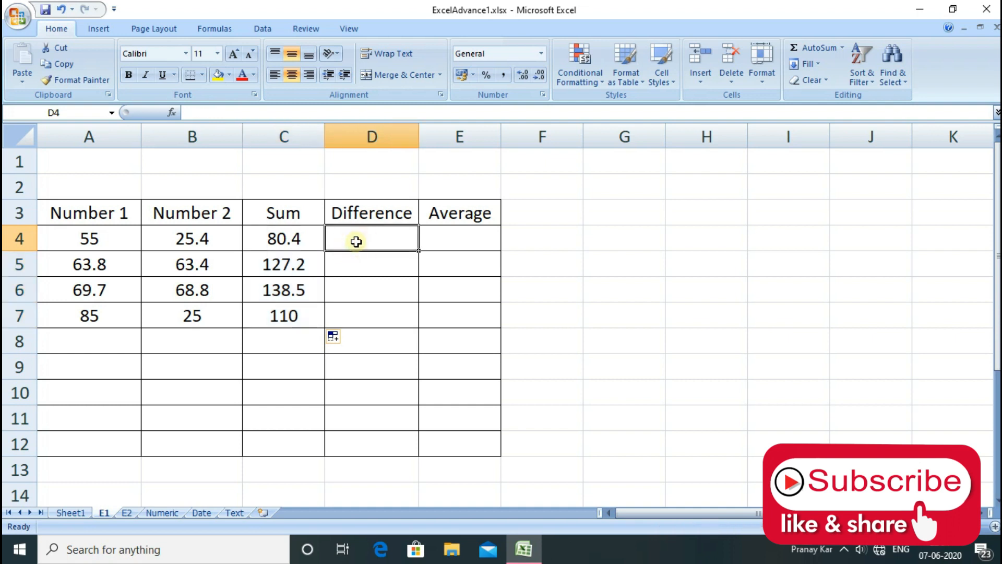
pyautogui.write('=')
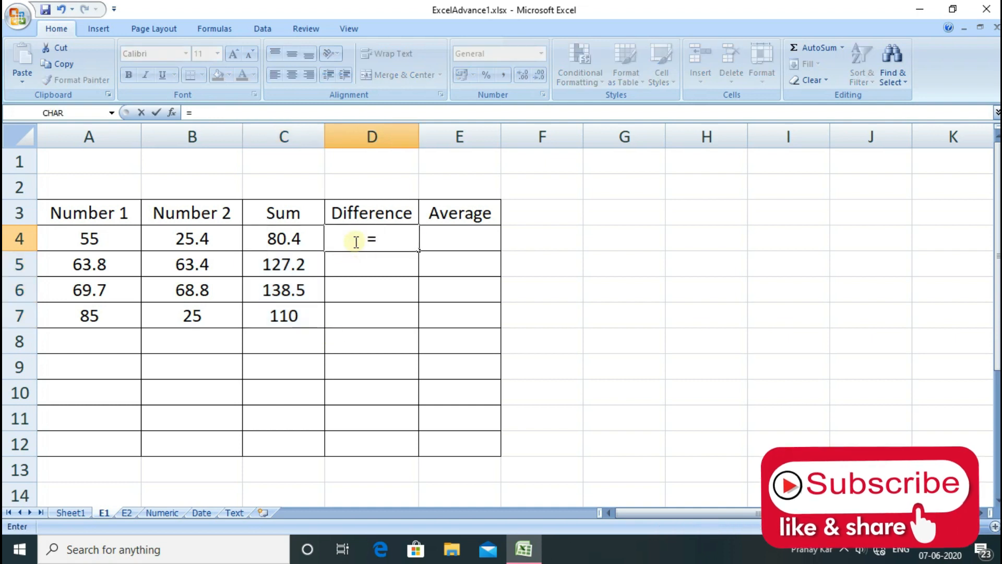
pyautogui.click(113, 236)
pyautogui.write('-')
pyautogui.click(157, 244)
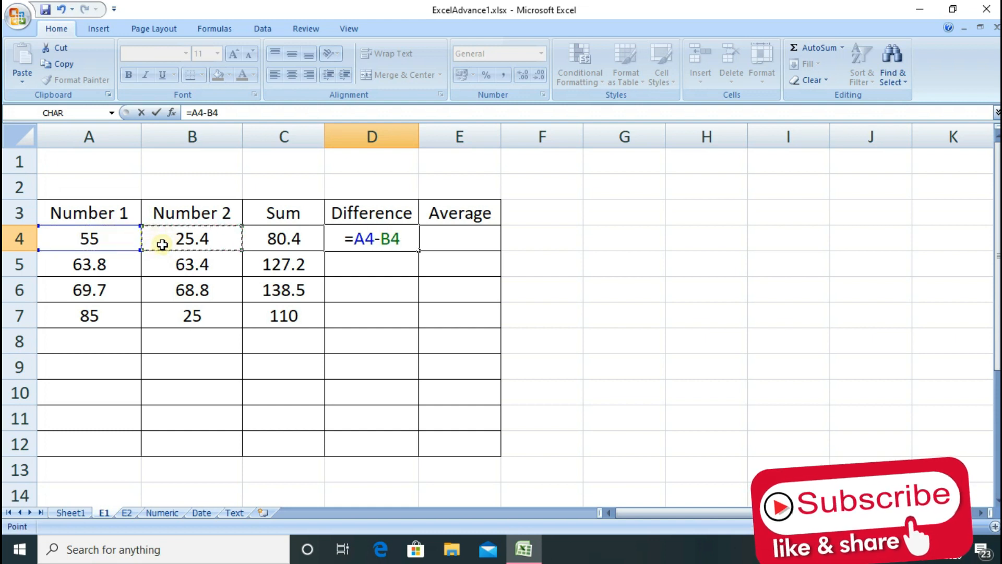
pyautogui.press('Return')
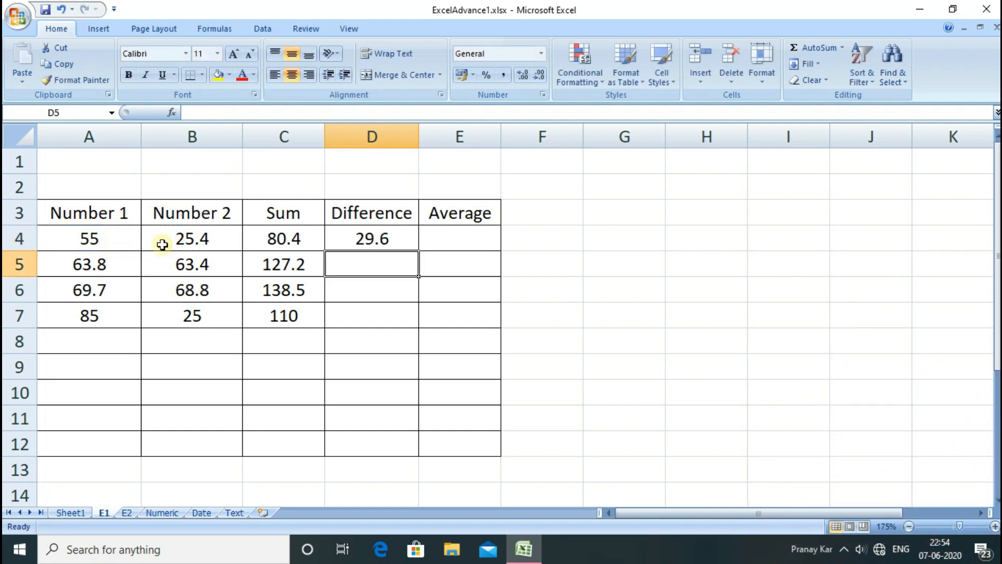
pyautogui.click(334, 239)
pyautogui.moveTo(420, 251); pyautogui.dragTo(398, 455)
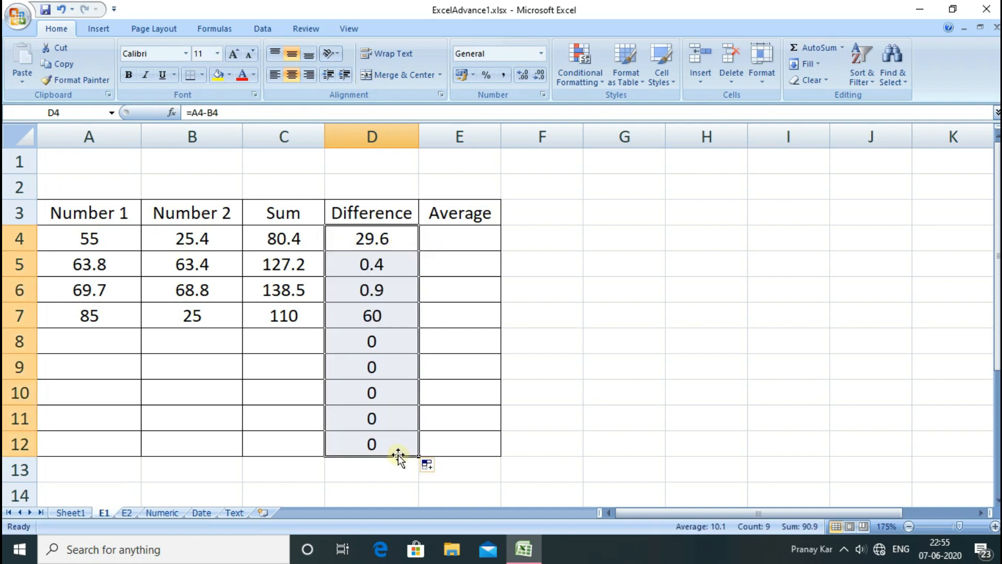
# Compare the Difference results from D8 downward with the empty Number 1 and Number 2 cells in the same rows.
pyautogui.click(372, 342)
pyautogui.click(371, 359)
pyautogui.click(371, 386)
pyautogui.moveTo(371, 342); pyautogui.dragTo(371, 426)
pyautogui.moveTo(115, 342); pyautogui.dragTo(116, 403)
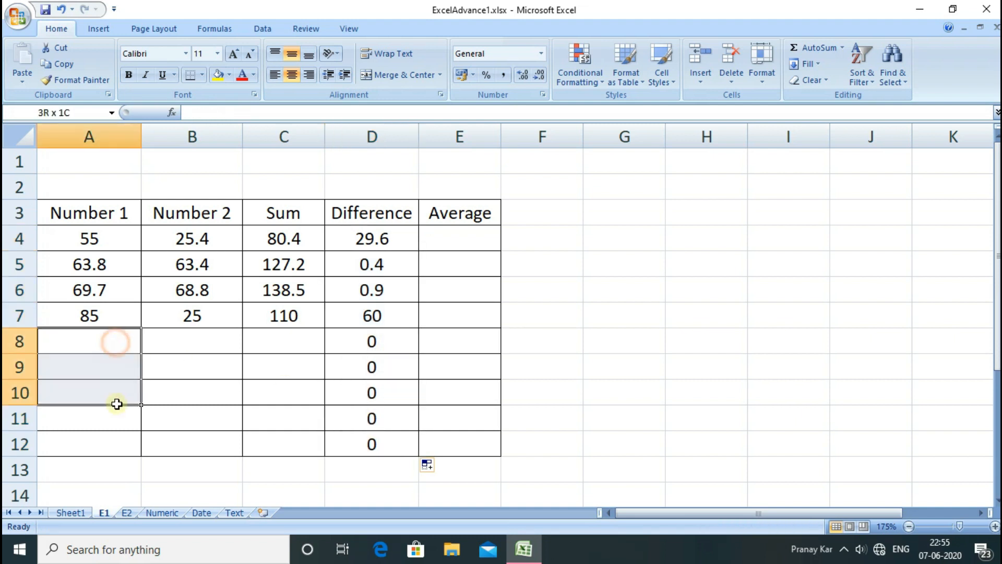
pyautogui.moveTo(185, 340); pyautogui.dragTo(197, 398)
pyautogui.click(121, 349)
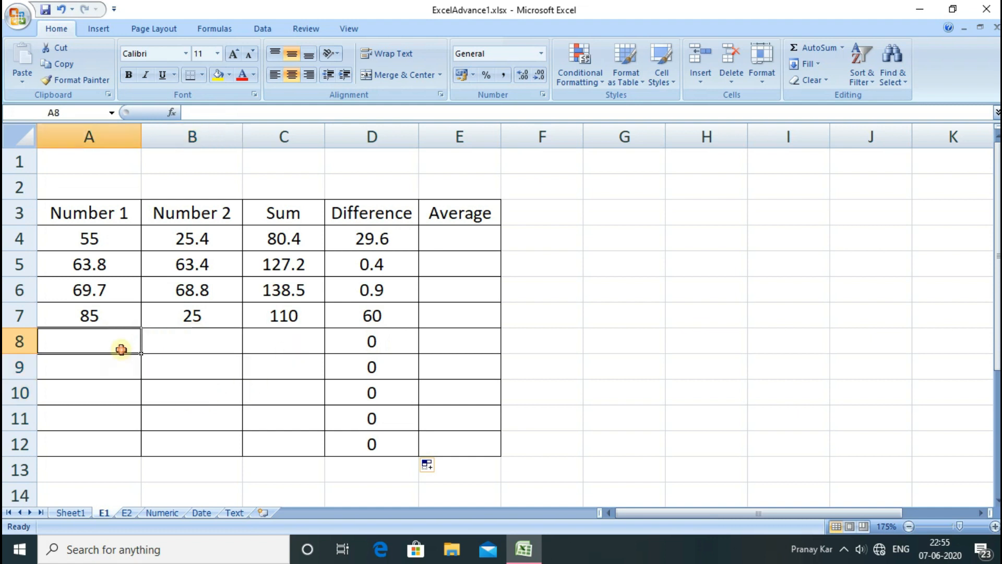
# Enter 78 in cell A8 under Number 1 and 7 in cell B8 under Number 2.
pyautogui.write('78')
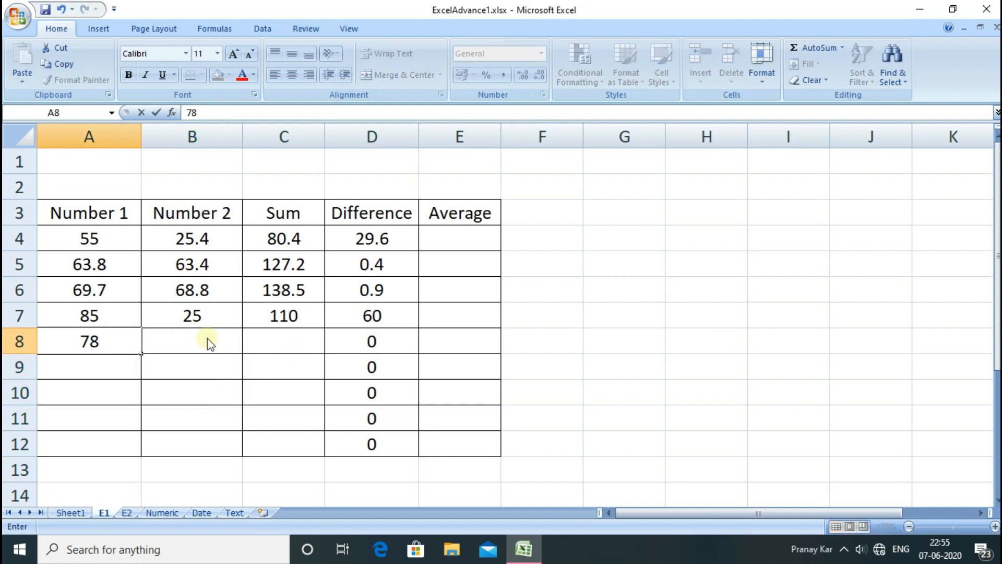
pyautogui.click(208, 338)
pyautogui.write('7')
pyautogui.press('Return')
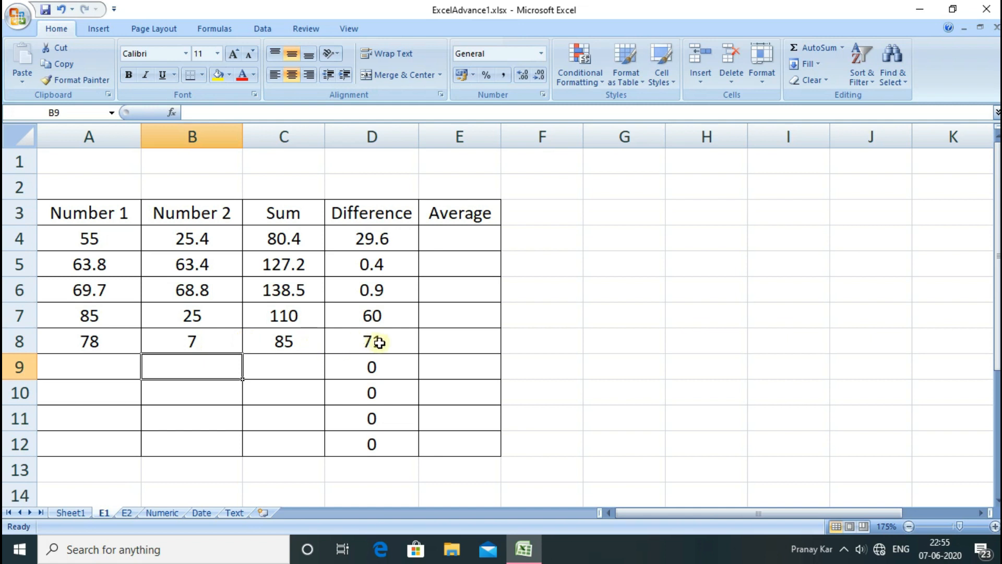
# Try the formula =C4/2 in the Average column from E4 down to E8 and clear those cells again.
pyautogui.click(445, 244)
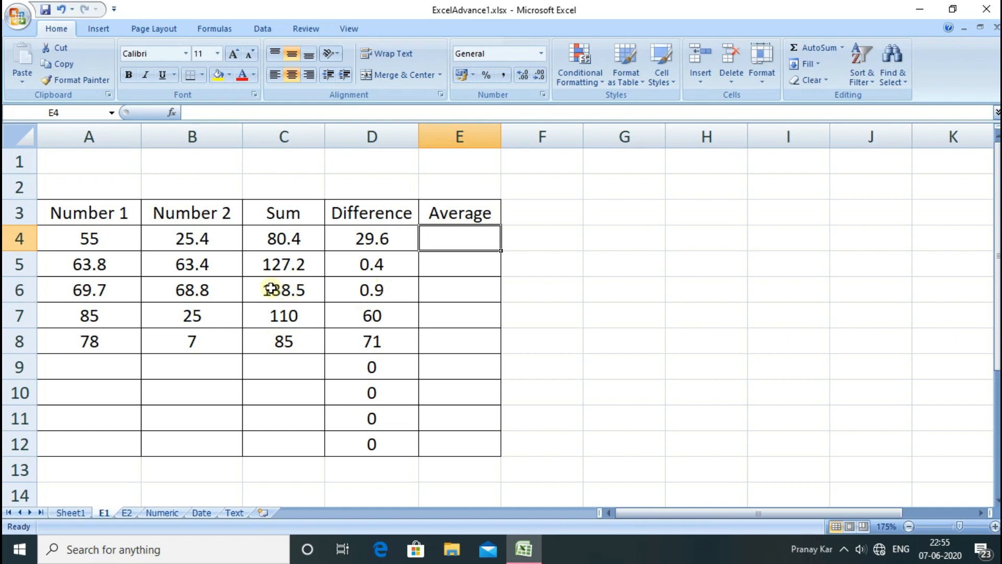
pyautogui.click(281, 235)
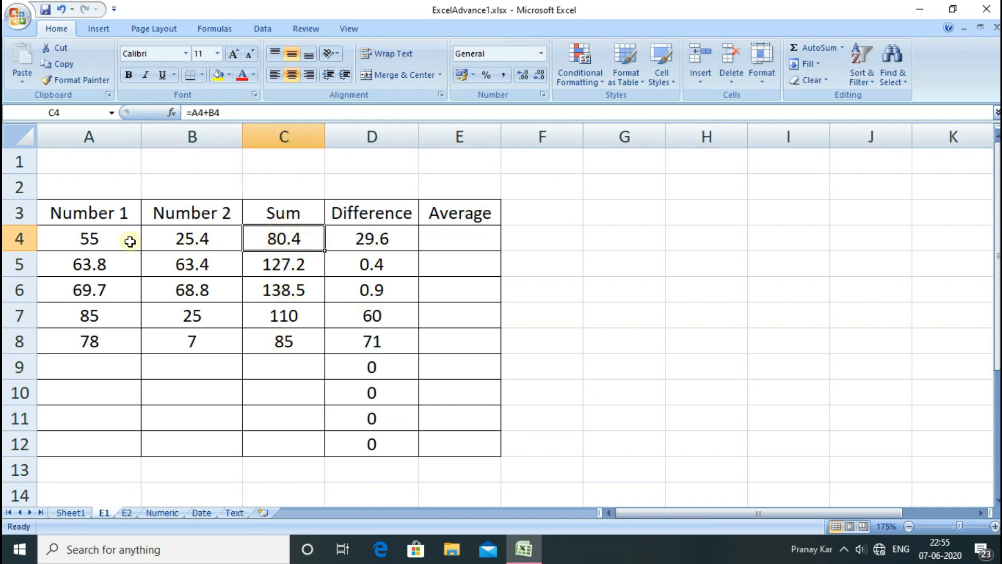
pyautogui.click(443, 242)
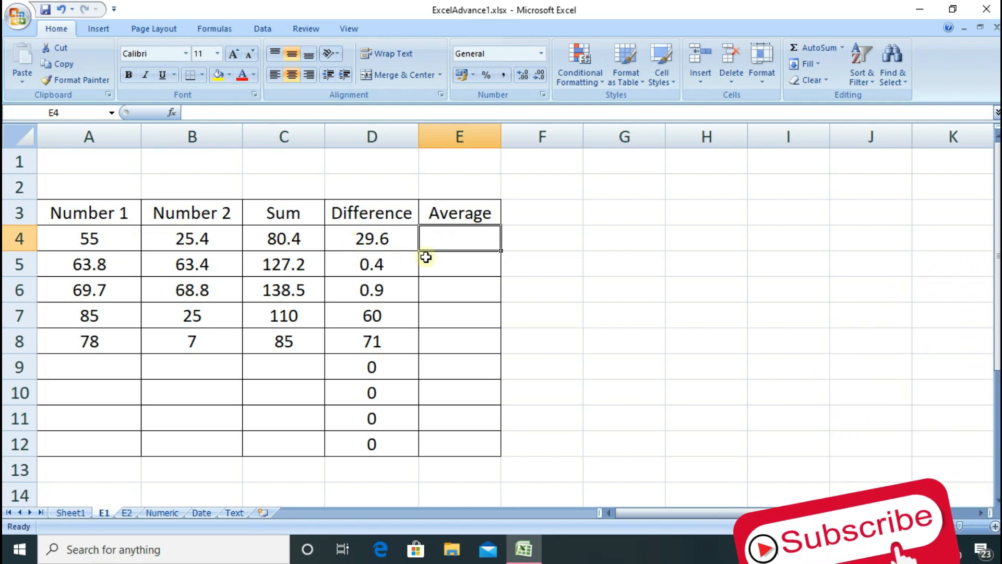
pyautogui.write('=')
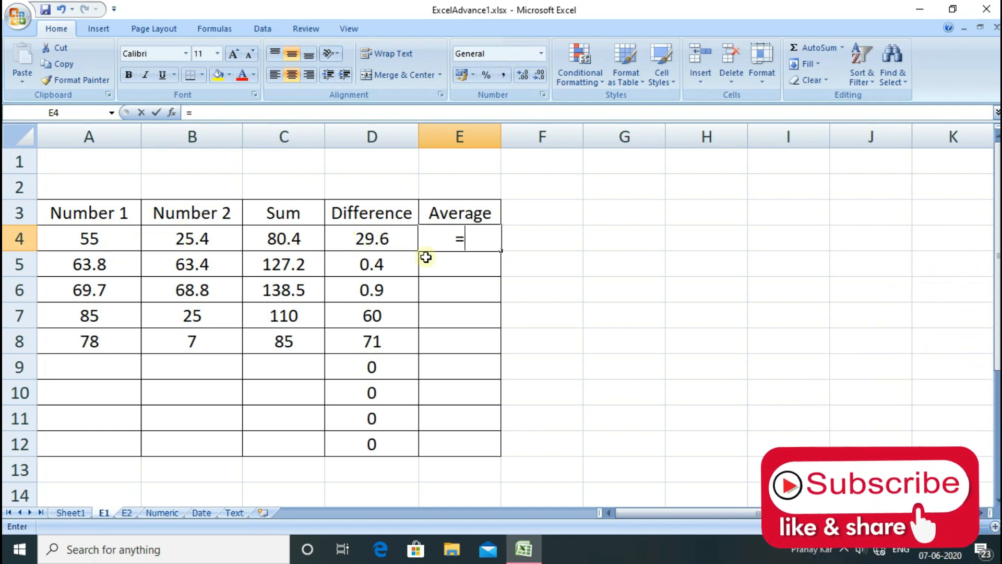
pyautogui.click(287, 240)
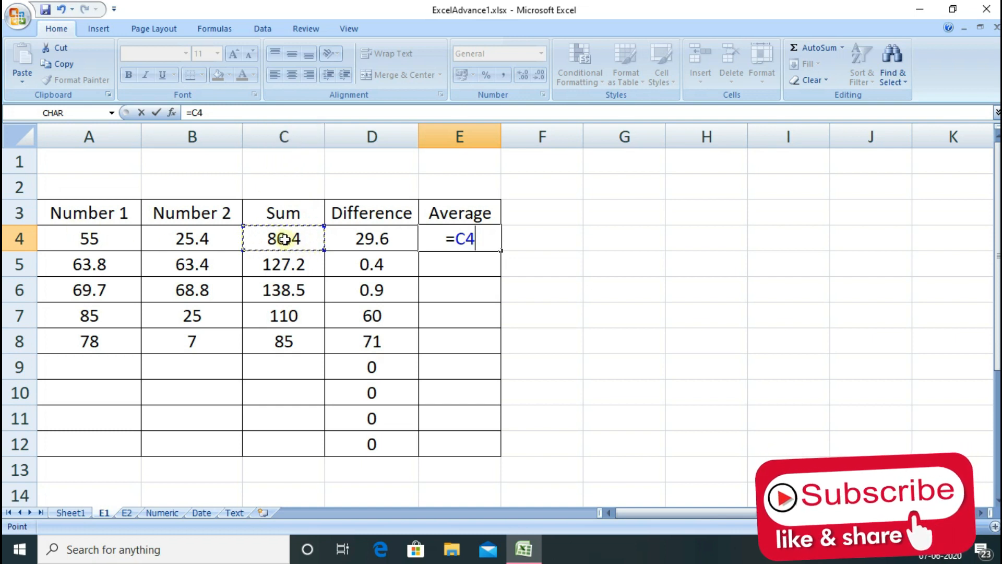
pyautogui.write('/2')
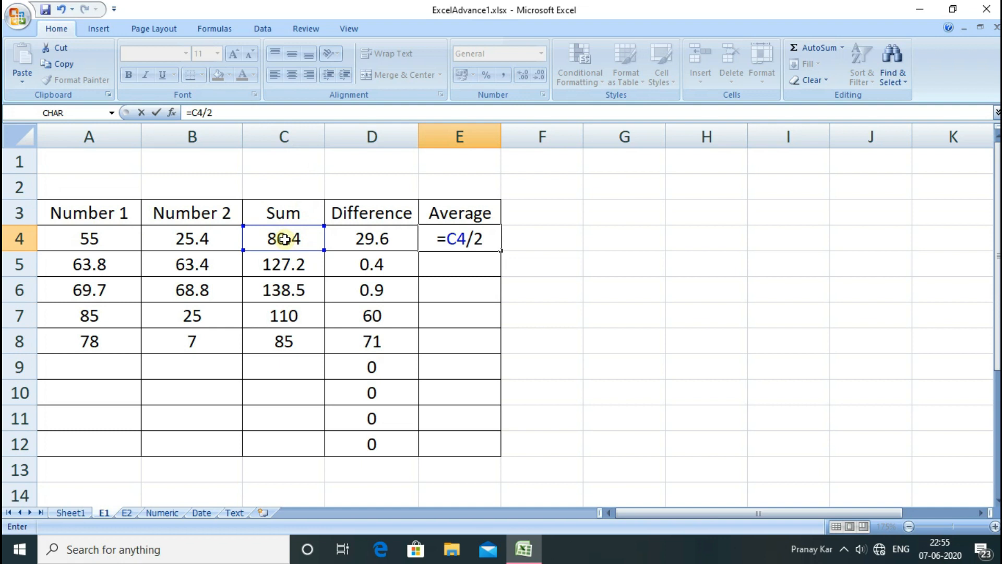
pyautogui.press('Return')
pyautogui.click(454, 238)
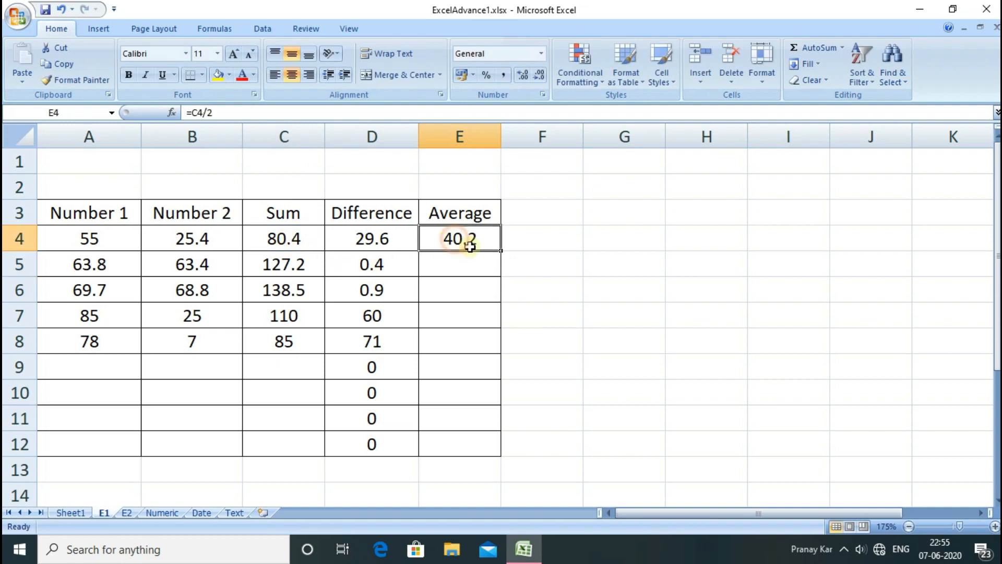
pyautogui.moveTo(500, 251); pyautogui.dragTo(490, 346)
pyautogui.moveTo(436, 244); pyautogui.dragTo(448, 342)
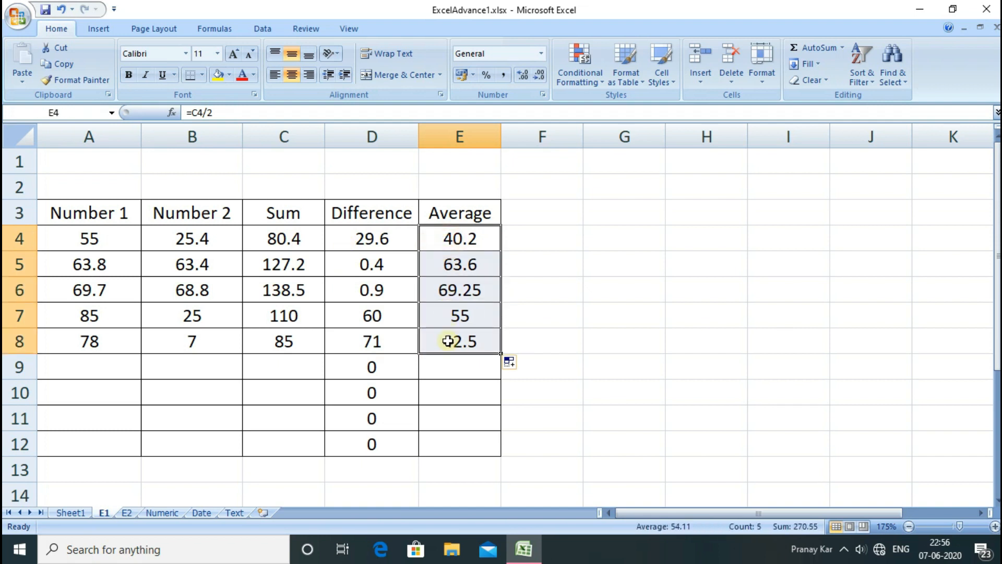
pyautogui.press('Delete')
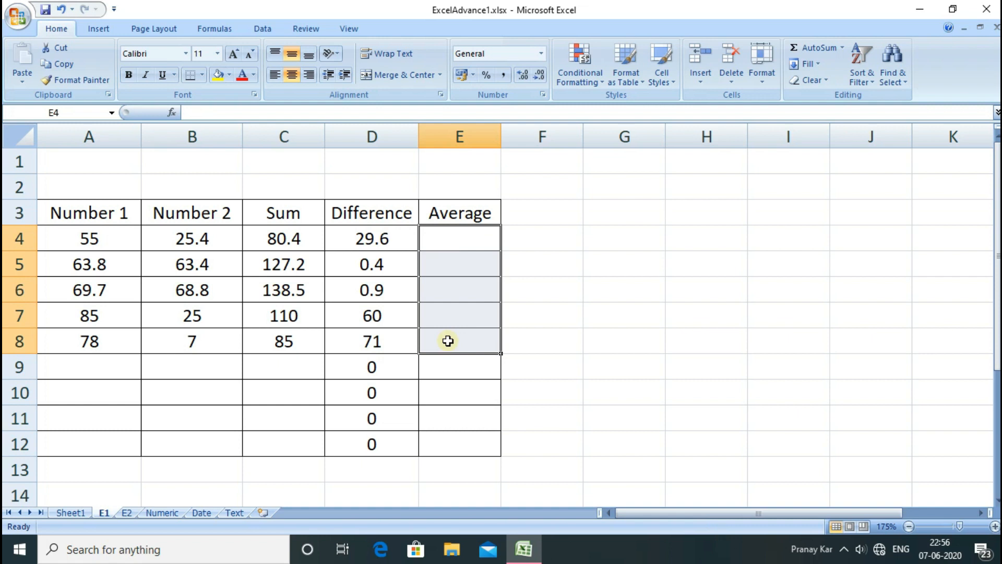
# Enter =(A4+B4)/2 in cell E4 of the Average column and fill the formula down to E12.
pyautogui.click(446, 242)
pyautogui.write('=')
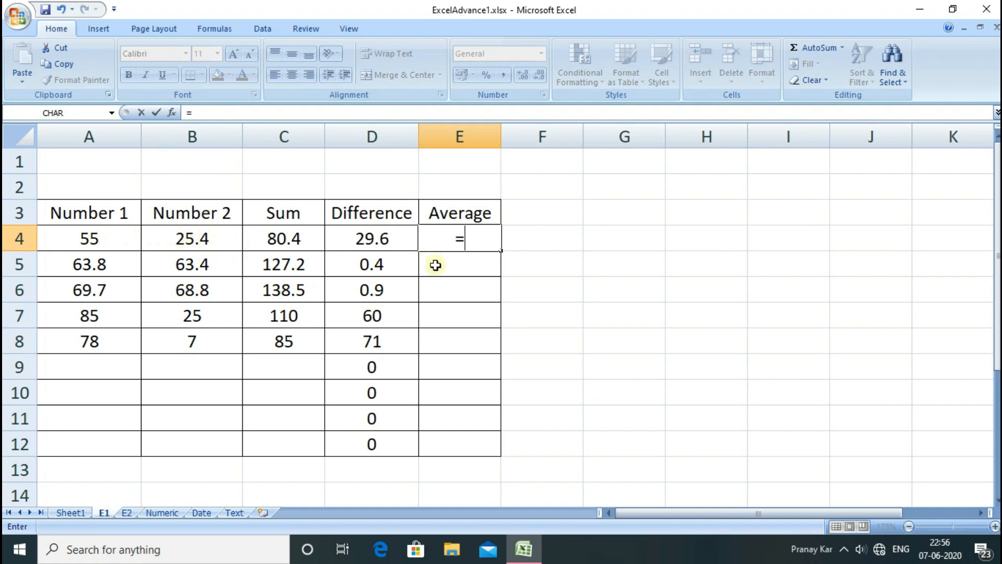
pyautogui.write('(')
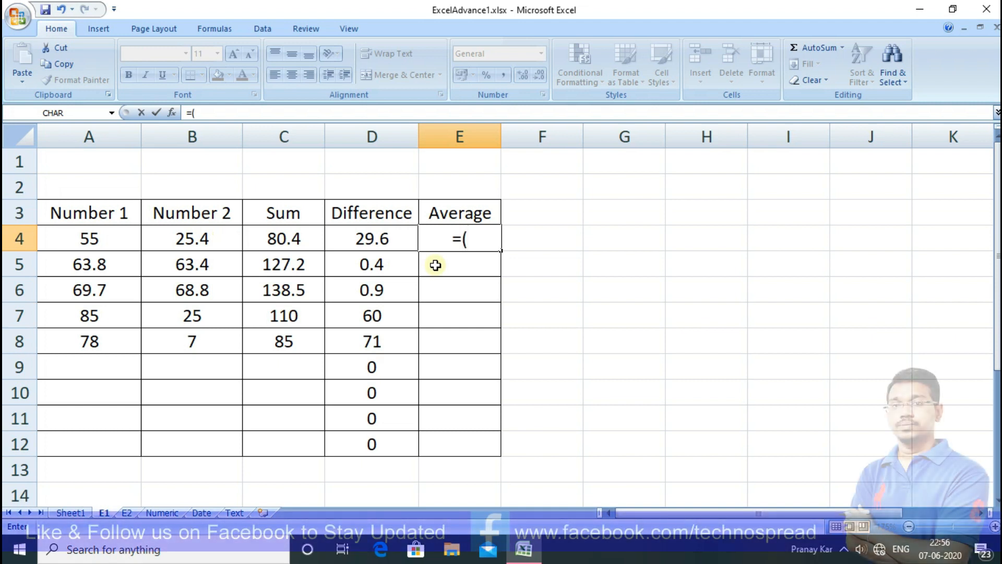
pyautogui.click(109, 238)
pyautogui.write('+')
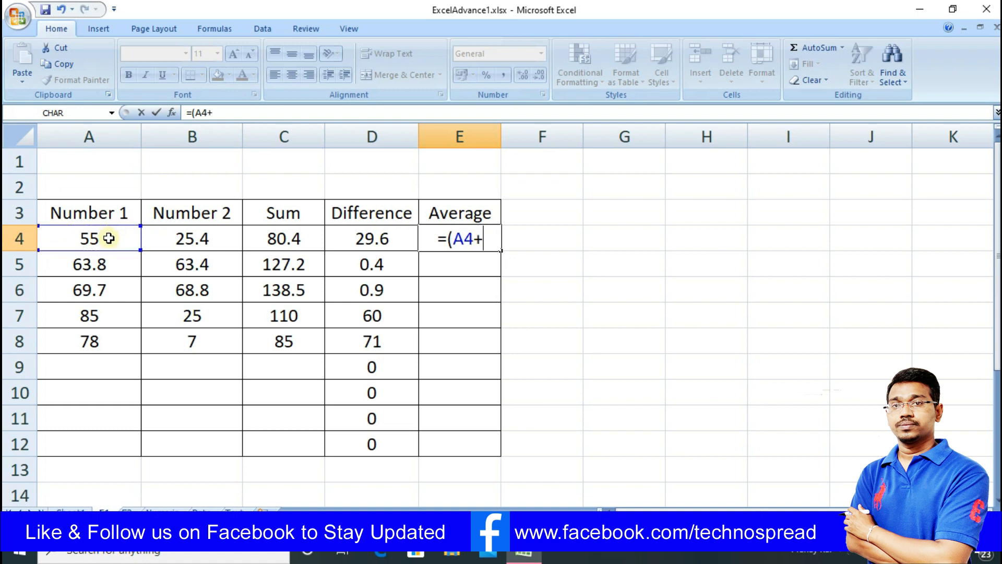
pyautogui.click(194, 238)
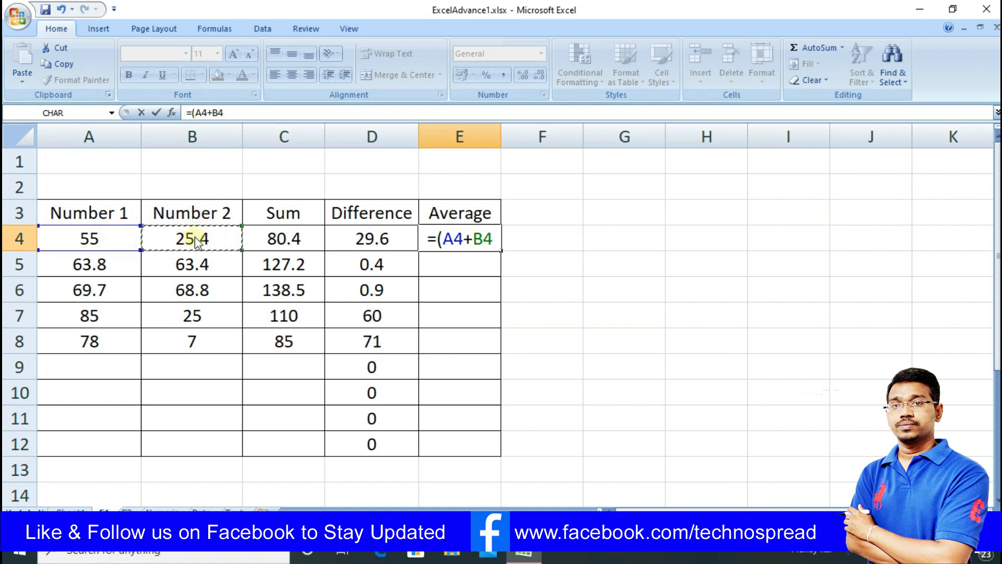
pyautogui.write(')/')
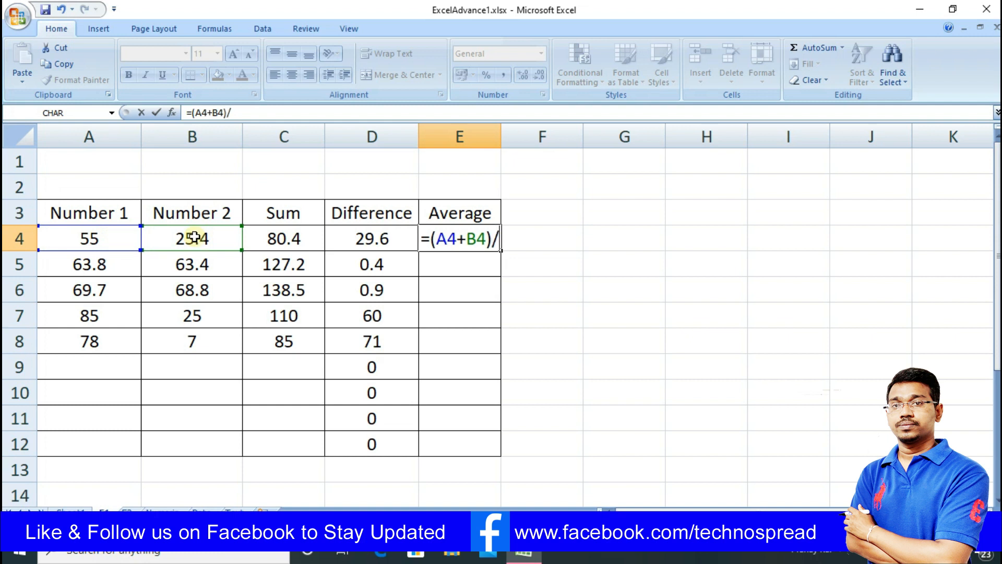
pyautogui.write('2')
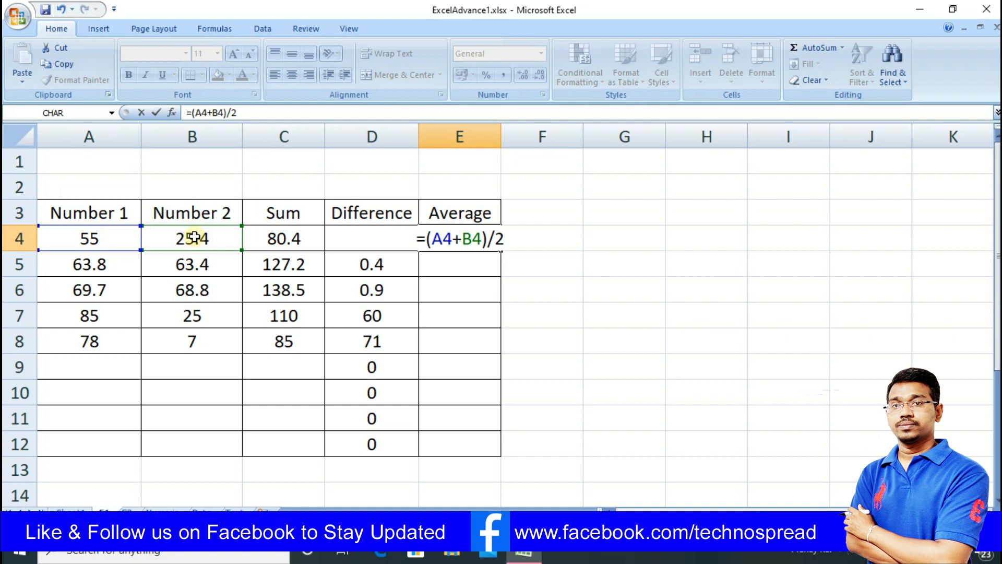
pyautogui.press('Return')
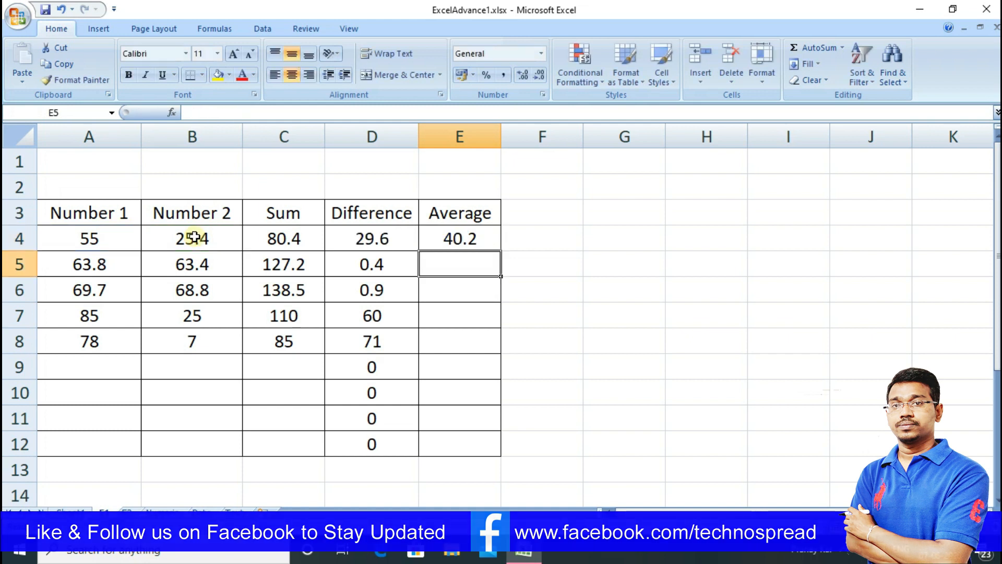
pyautogui.click(457, 237)
pyautogui.moveTo(501, 251); pyautogui.dragTo(491, 317)
pyautogui.moveTo(489, 342); pyautogui.dragTo(488, 444)
# Review the formulas behind the Average, Difference and Sum cells in the table on sheet E1.
pyautogui.click(454, 374)
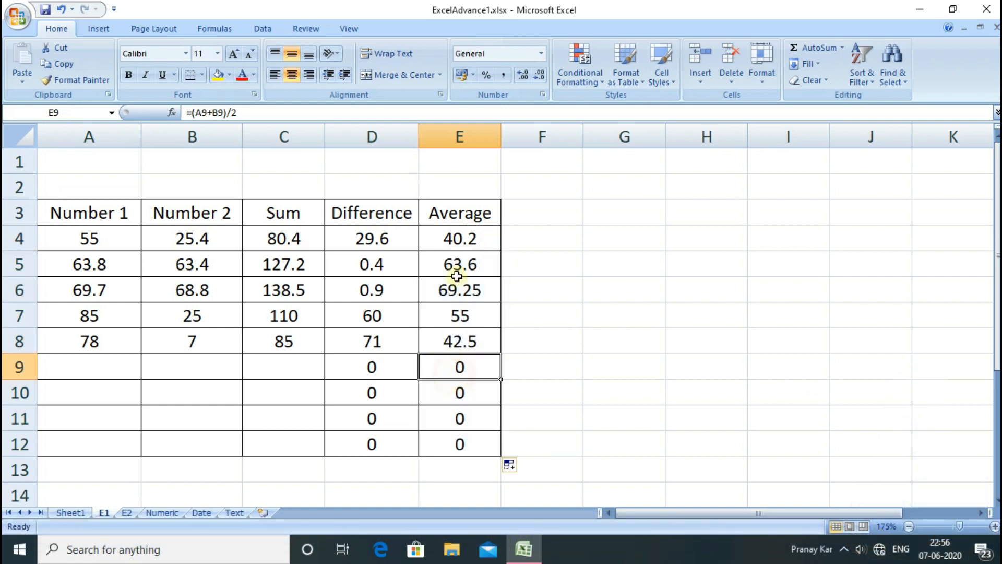
pyautogui.click(459, 240)
pyautogui.click(386, 242)
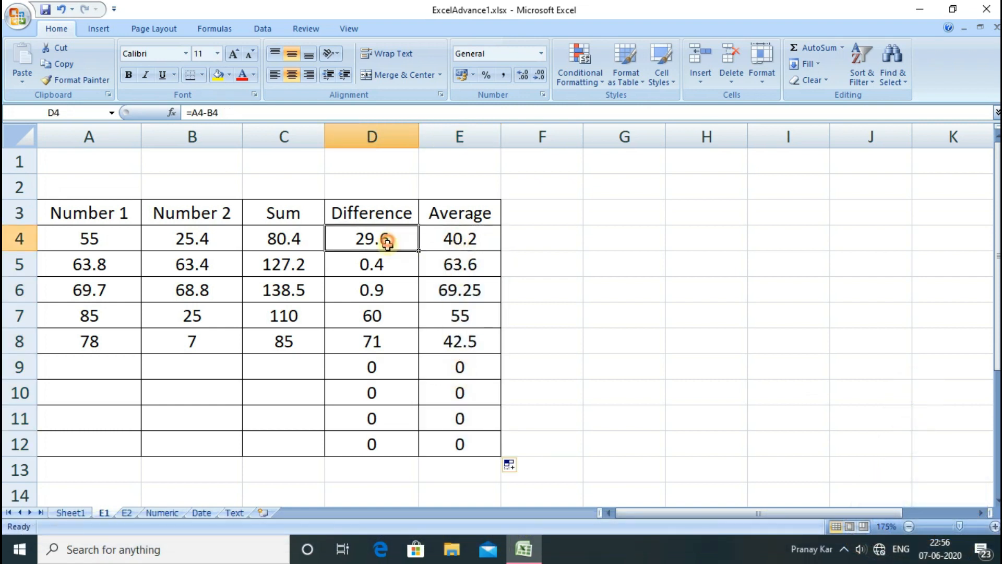
pyautogui.click(299, 239)
pyautogui.click(292, 261)
pyautogui.click(355, 264)
pyautogui.click(359, 238)
pyautogui.click(298, 238)
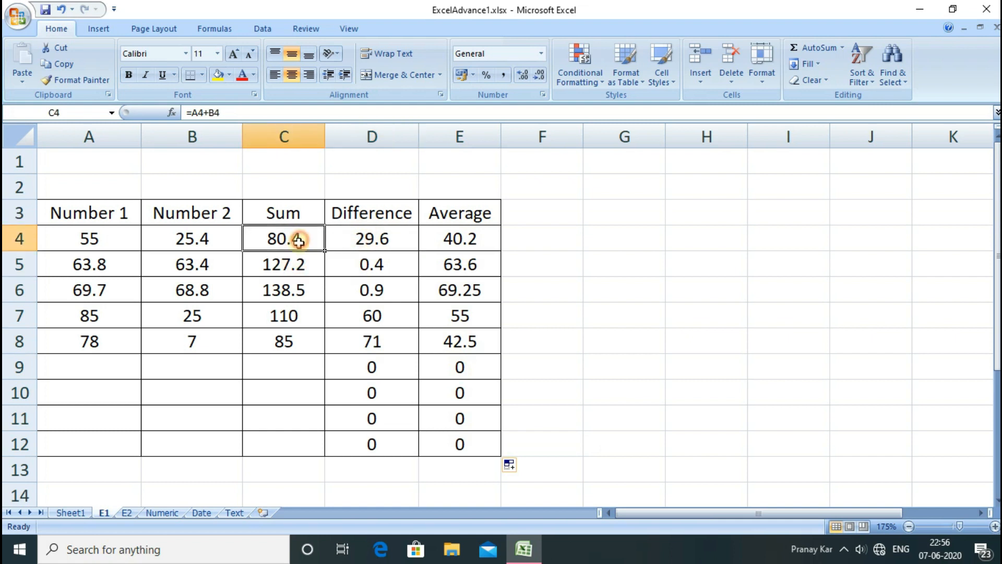
pyautogui.click(297, 262)
pyautogui.click(342, 263)
pyautogui.click(339, 397)
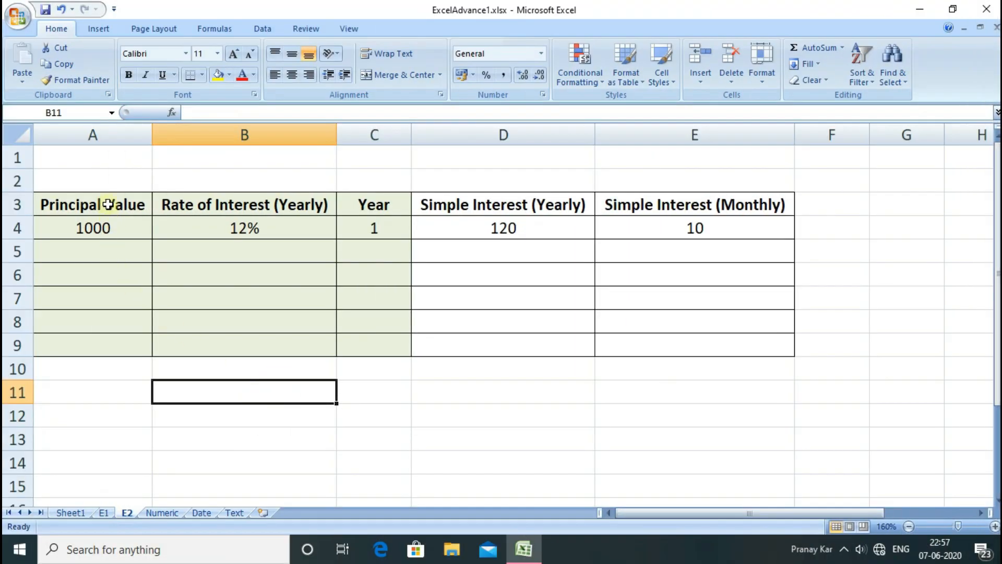
# Examine the Principal Value, Rate of Interest, Year and Simple Interest columns of the table on sheet E2.
pyautogui.moveTo(108, 204); pyautogui.dragTo(703, 358)
pyautogui.click(515, 384)
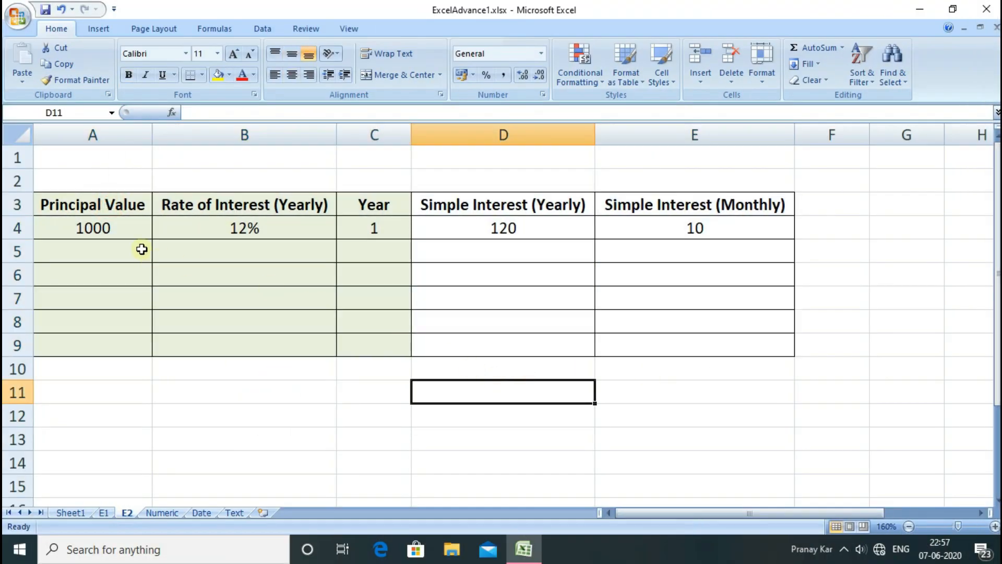
pyautogui.click(115, 206)
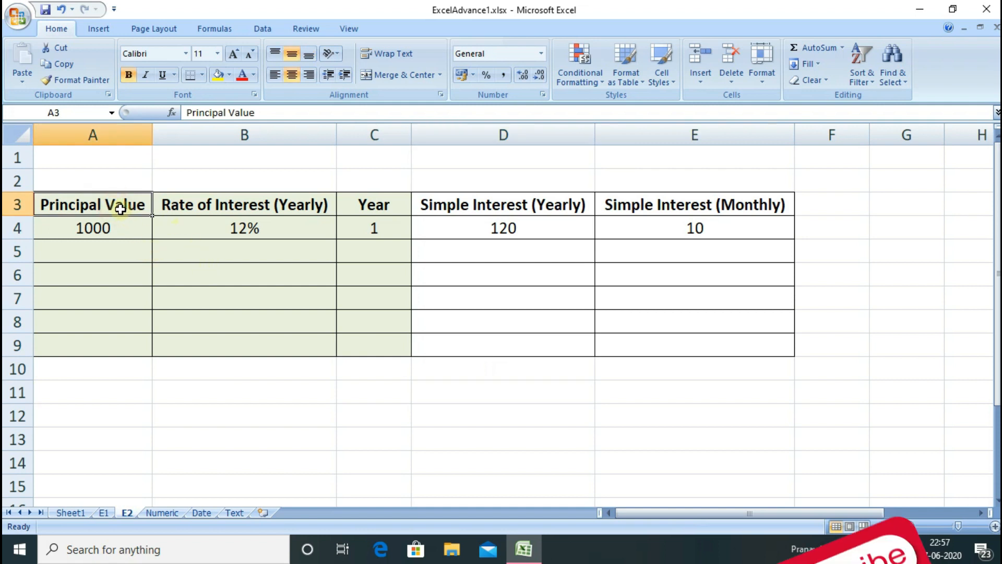
pyautogui.moveTo(120, 205); pyautogui.dragTo(112, 251)
pyautogui.moveTo(224, 206); pyautogui.dragTo(230, 257)
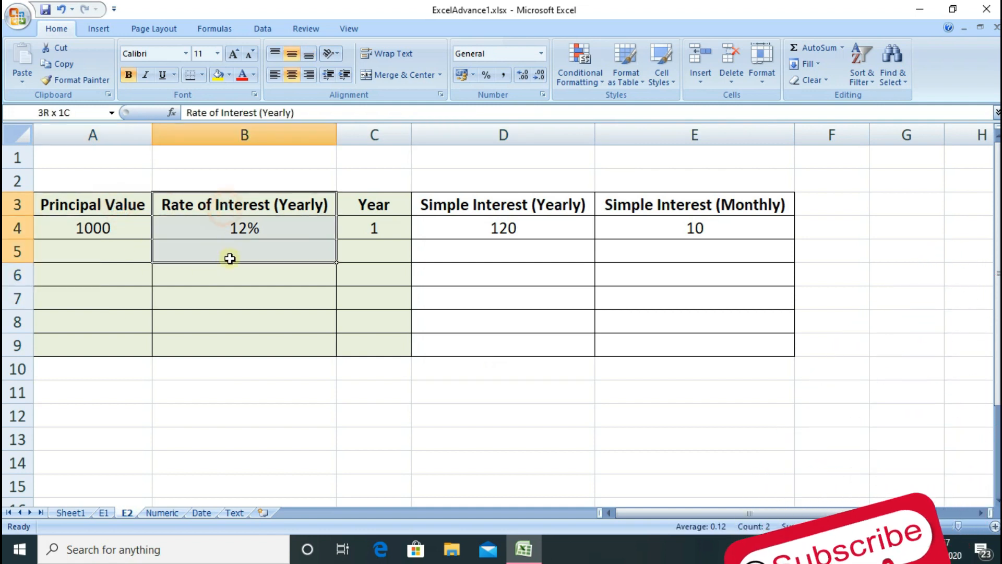
pyautogui.moveTo(380, 199); pyautogui.dragTo(387, 244)
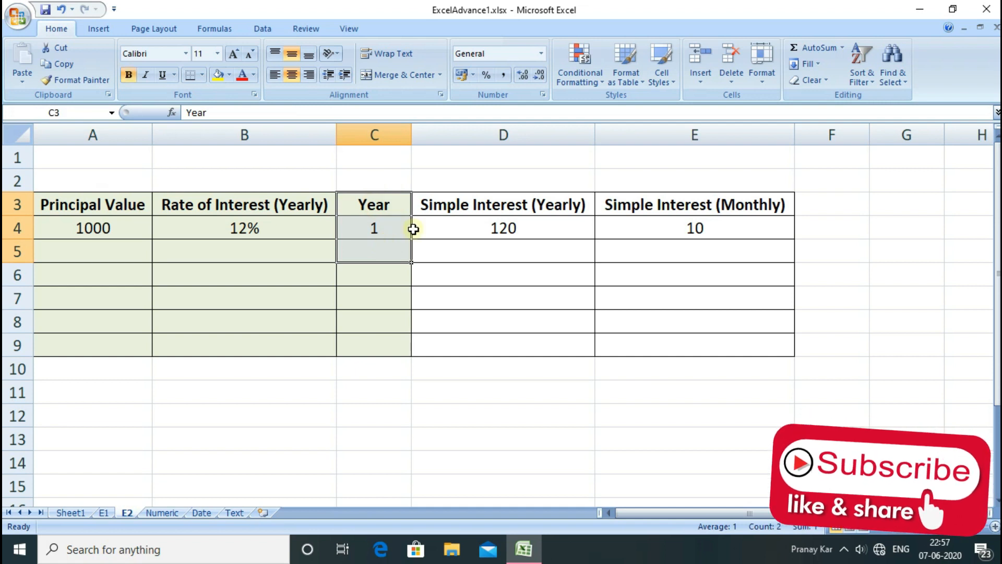
pyautogui.moveTo(495, 204); pyautogui.dragTo(497, 229)
# Clear the yearly simple interest in cell D4 and the monthly simple interest in cell E4.
pyautogui.click(508, 232)
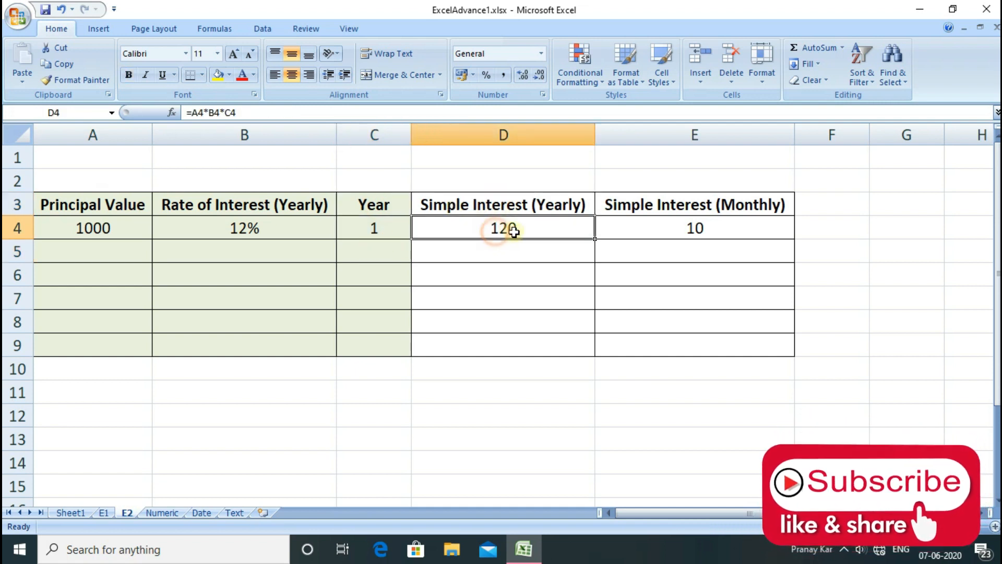
pyautogui.press('Delete')
pyautogui.click(640, 228)
pyautogui.press('Delete')
# Examine the principal, yearly rate and year values in row 4 as inputs for the simple interest calculation.
pyautogui.click(293, 253)
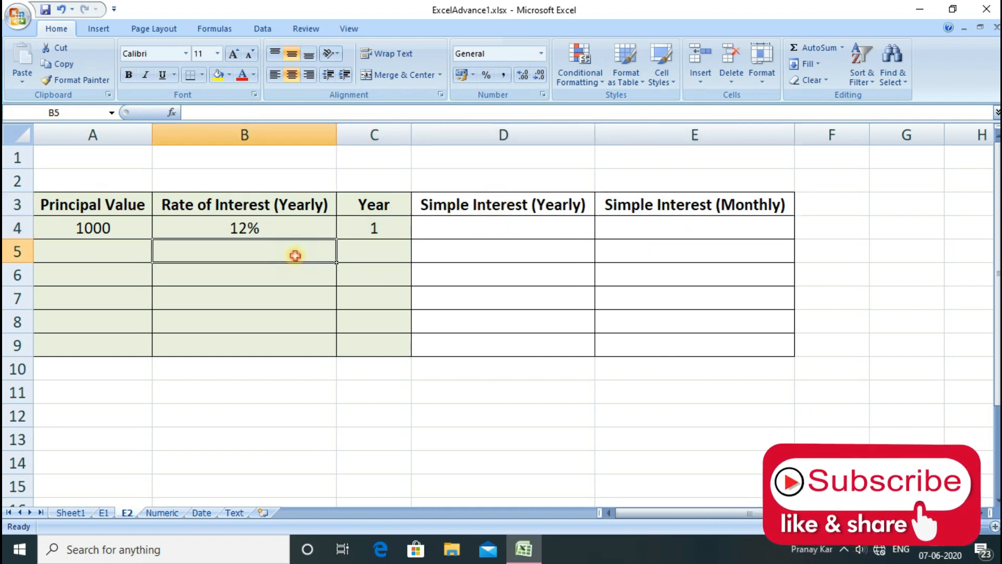
pyautogui.click(77, 209)
pyautogui.click(116, 227)
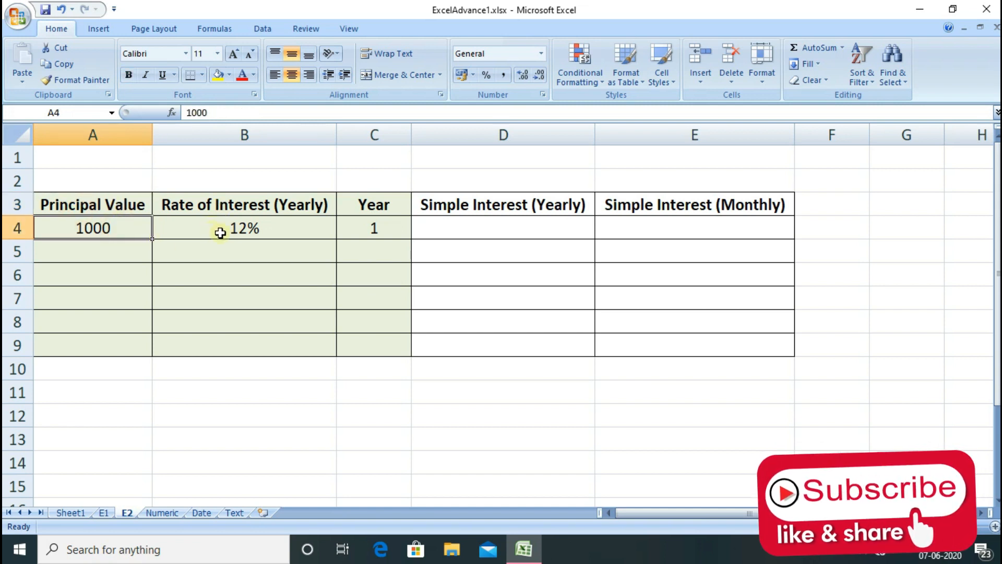
pyautogui.click(272, 230)
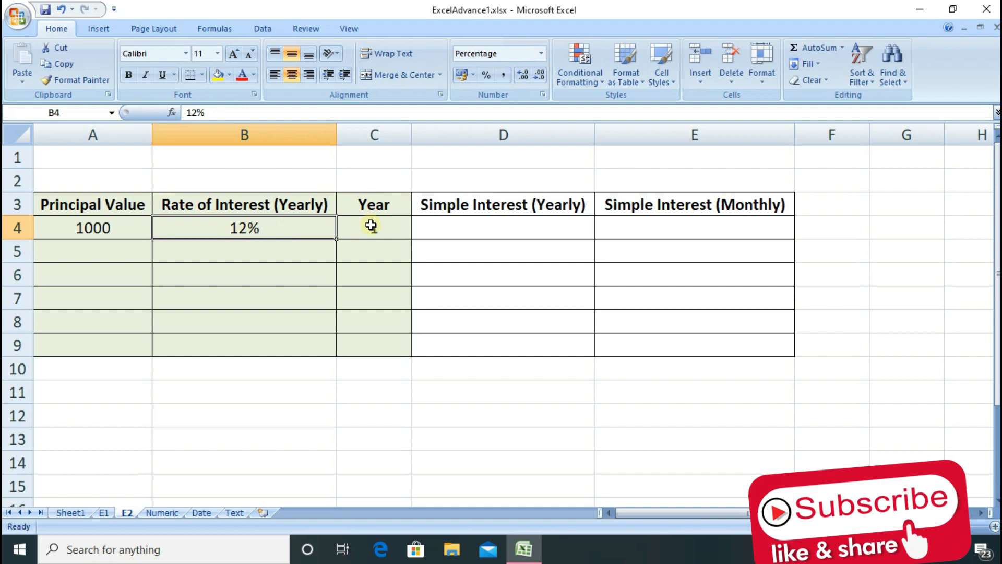
pyautogui.click(373, 225)
pyautogui.moveTo(132, 230); pyautogui.dragTo(336, 236)
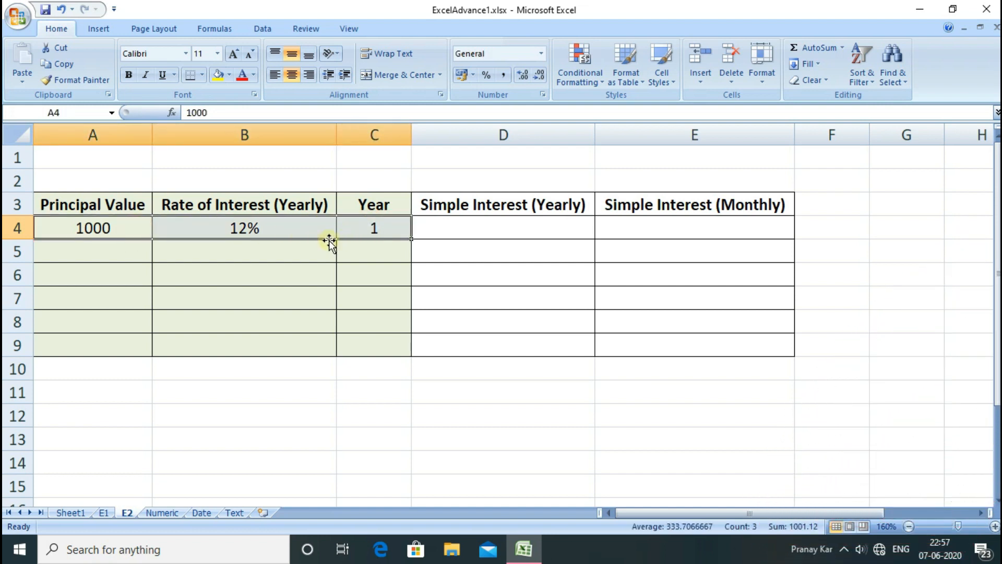
pyautogui.click(281, 252)
pyautogui.click(285, 228)
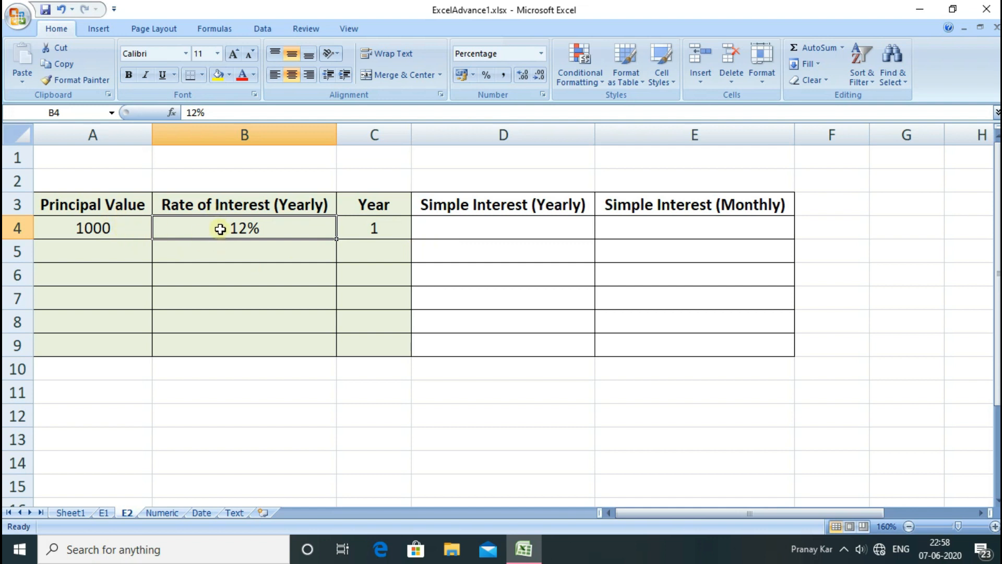
pyautogui.click(347, 226)
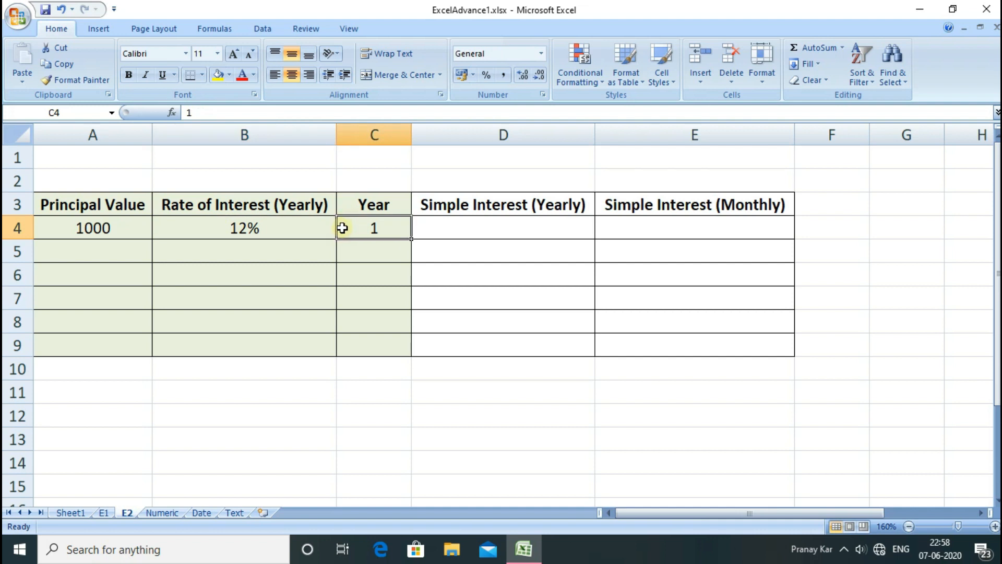
pyautogui.moveTo(133, 232); pyautogui.dragTo(347, 230)
pyautogui.click(481, 233)
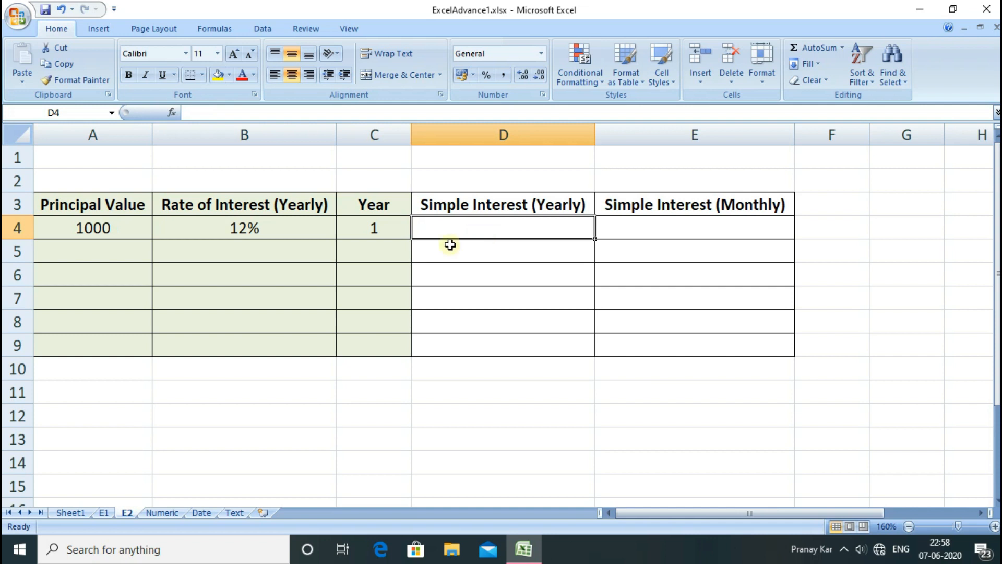
pyautogui.click(231, 253)
pyautogui.click(244, 228)
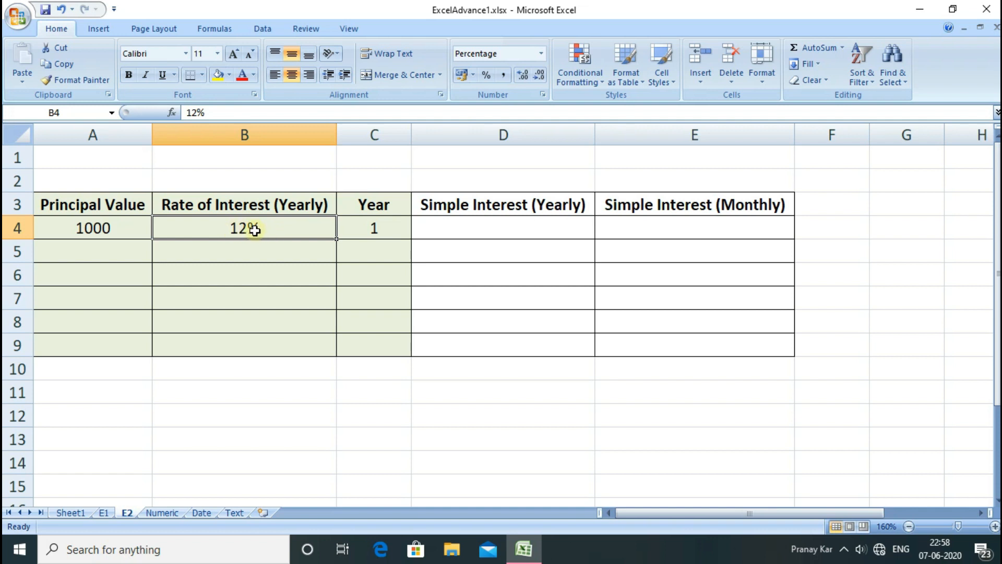
# Calculate the yearly simple interest in cell D4 with the formula =A4*B4*C4.
pyautogui.click(433, 229)
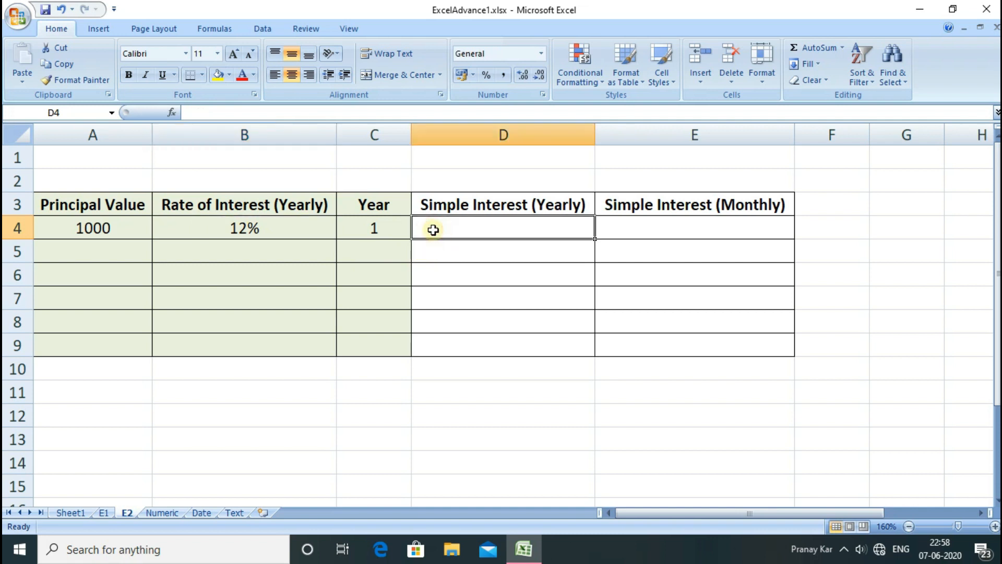
pyautogui.write('=')
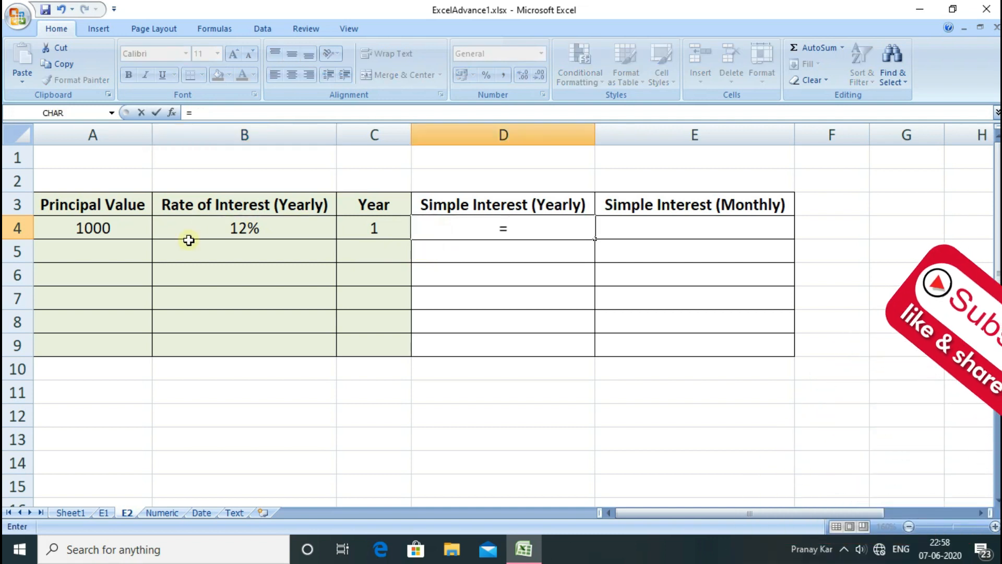
pyautogui.click(133, 229)
pyautogui.write('*')
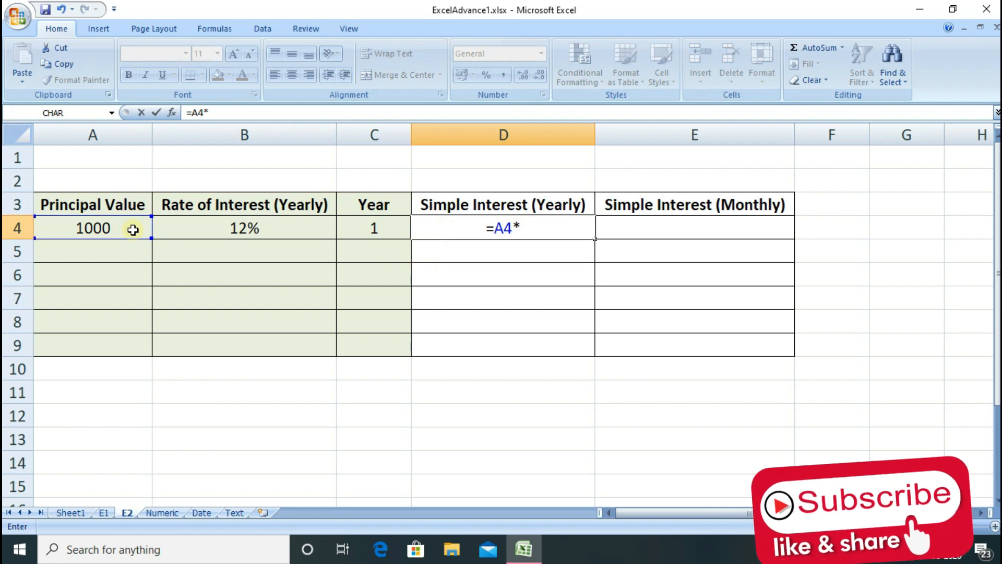
pyautogui.click(190, 225)
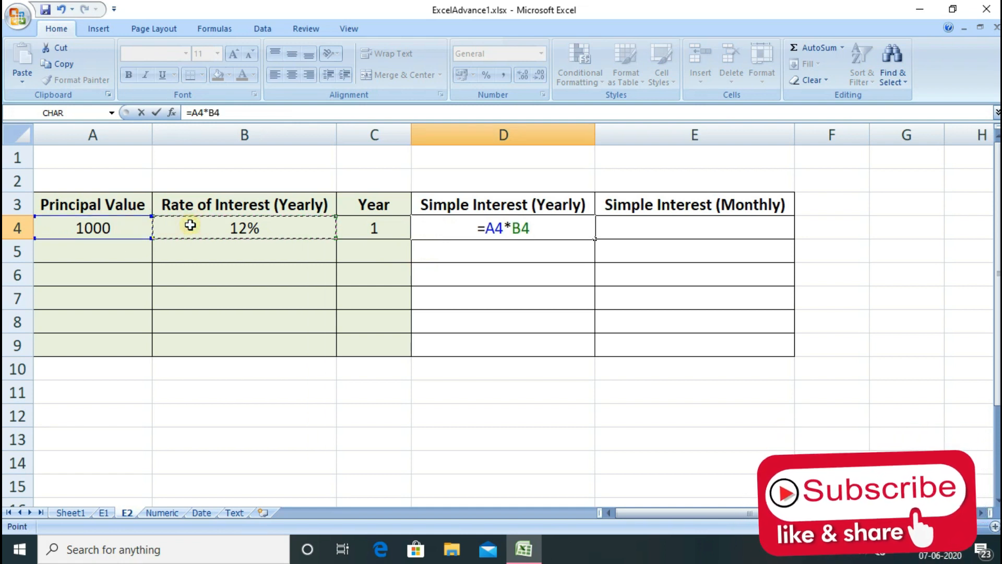
pyautogui.write('*')
pyautogui.click(365, 224)
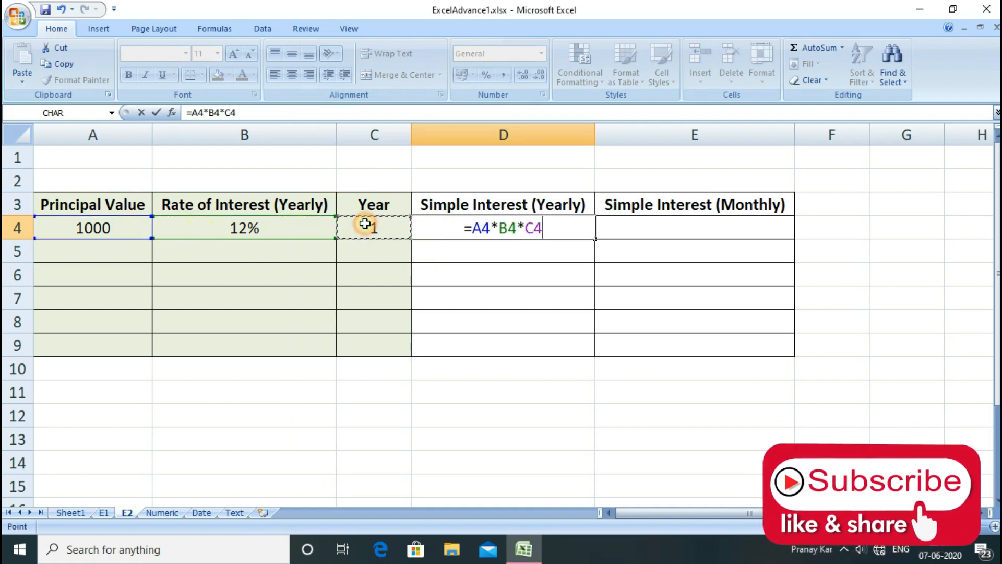
pyautogui.press('Return')
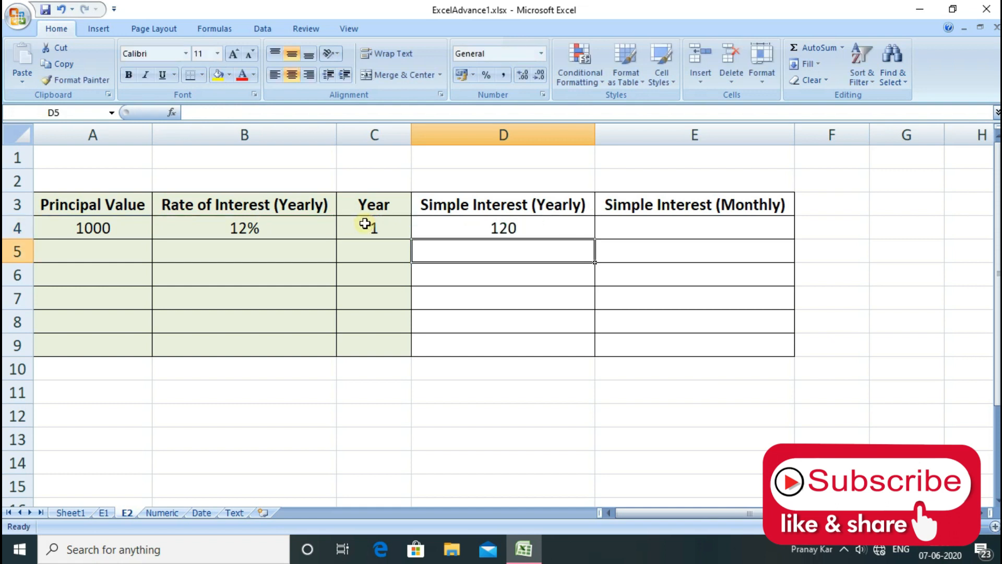
pyautogui.click(433, 228)
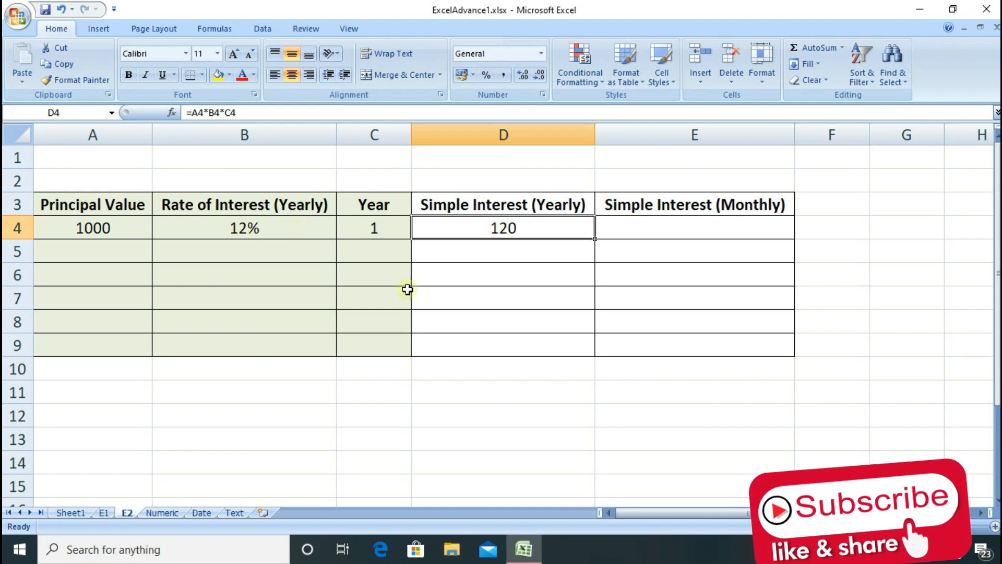
# Fill row 5 with a principal value of 2000, a yearly rate of 14 without a percent sign, and year 1.
pyautogui.click(138, 255)
pyautogui.write('2000')
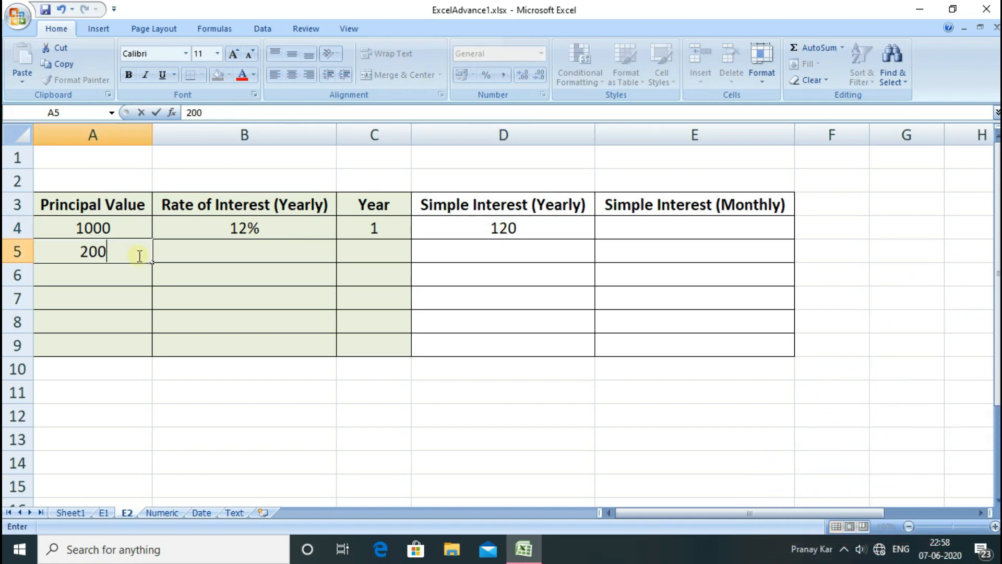
pyautogui.press('Tab')
pyautogui.write('14')
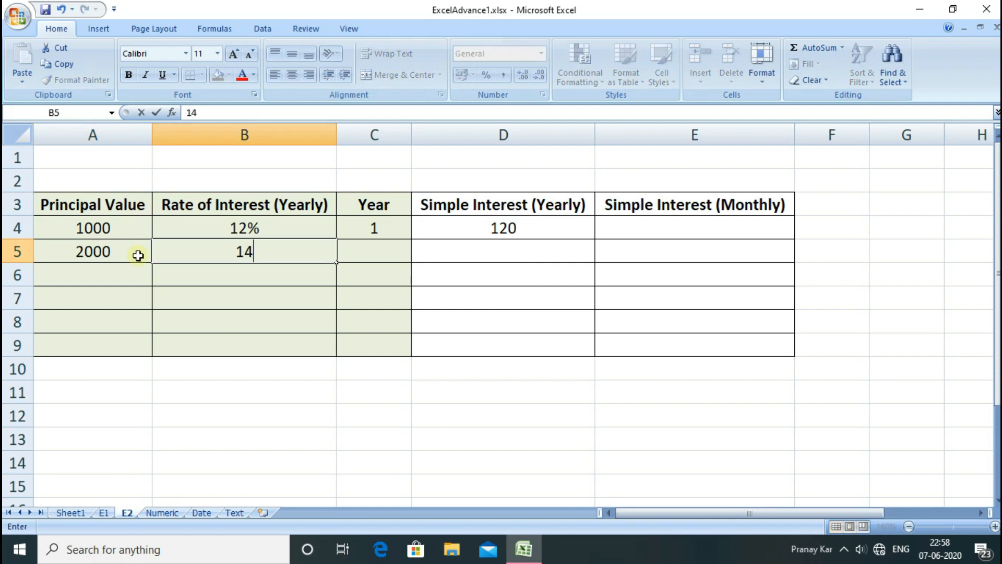
pyautogui.press('Tab')
pyautogui.write('1')
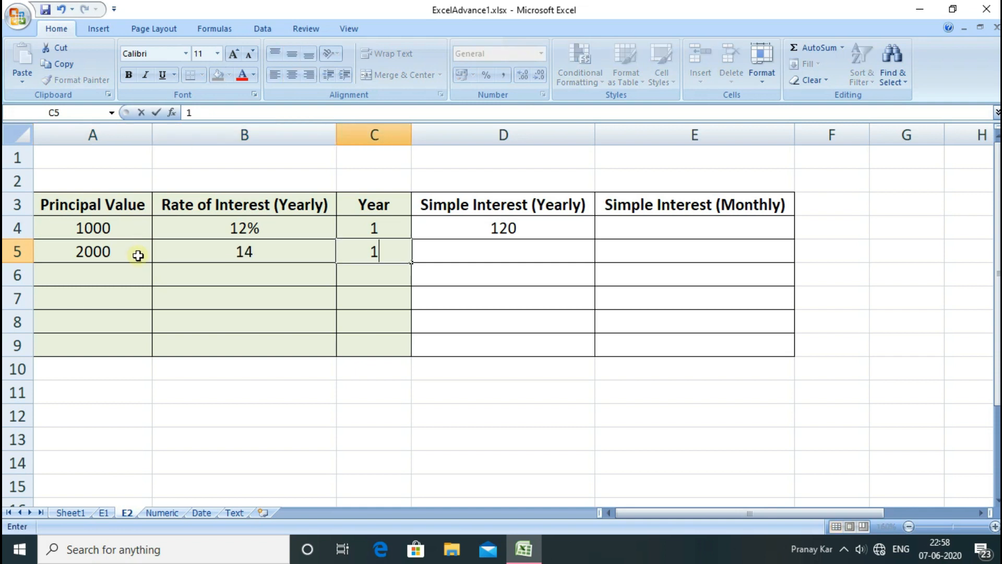
pyautogui.press('Tab')
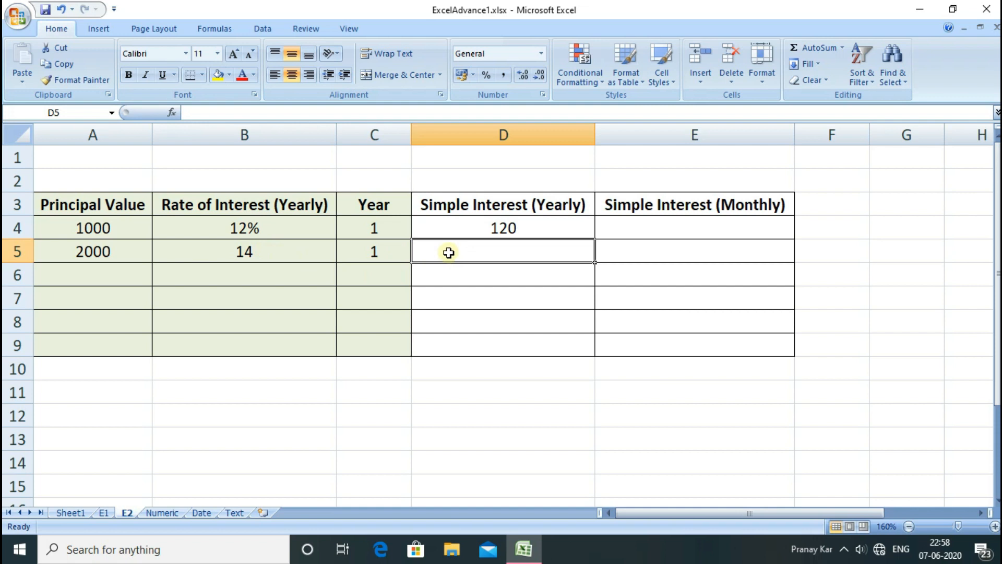
# Calculate the yearly simple interest in cell D5 with the formula =(A5*B5*C5)/100.
pyautogui.write('=')
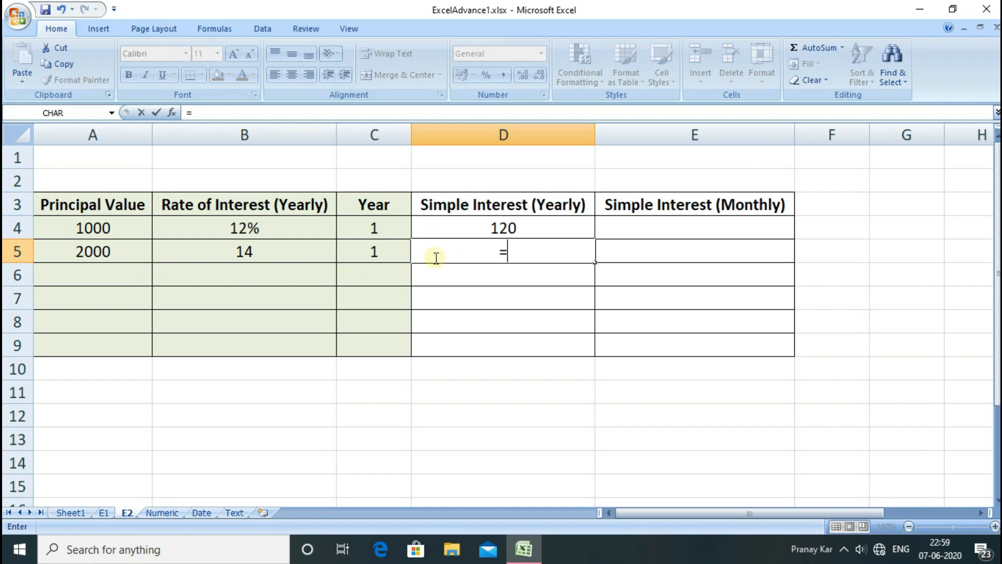
pyautogui.write('(')
pyautogui.click(99, 253)
pyautogui.write('*')
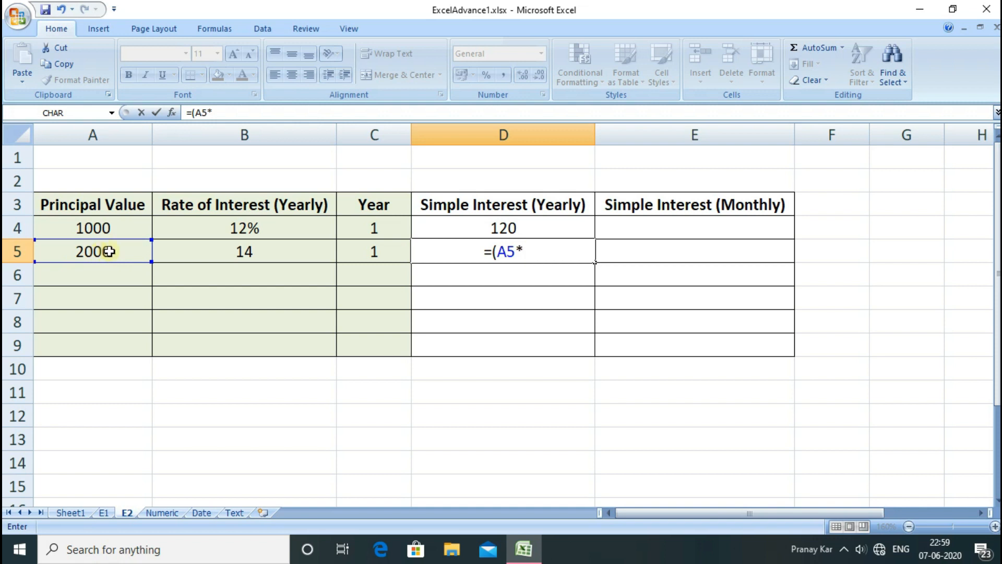
pyautogui.click(171, 256)
pyautogui.write('*')
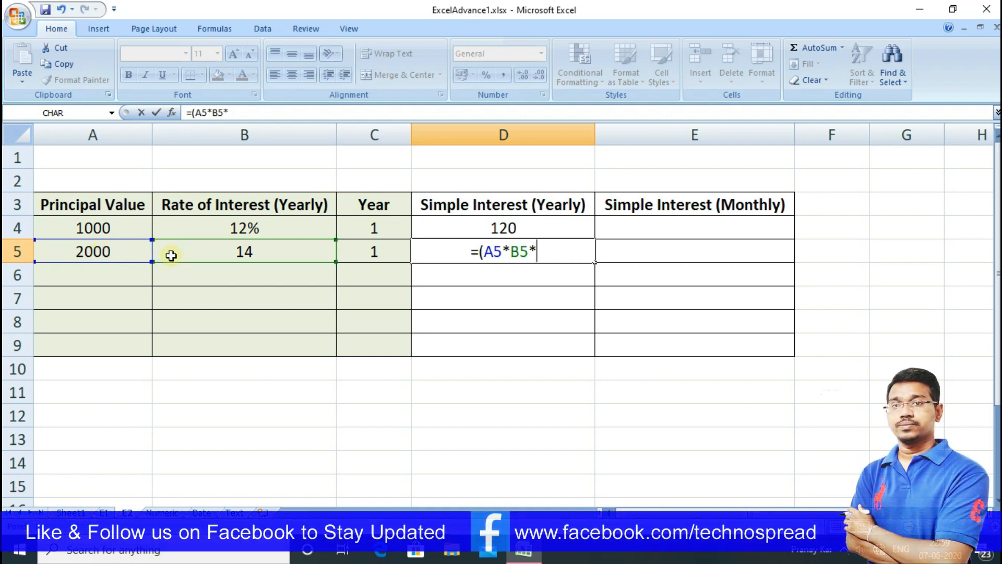
pyautogui.click(362, 253)
pyautogui.write(')')
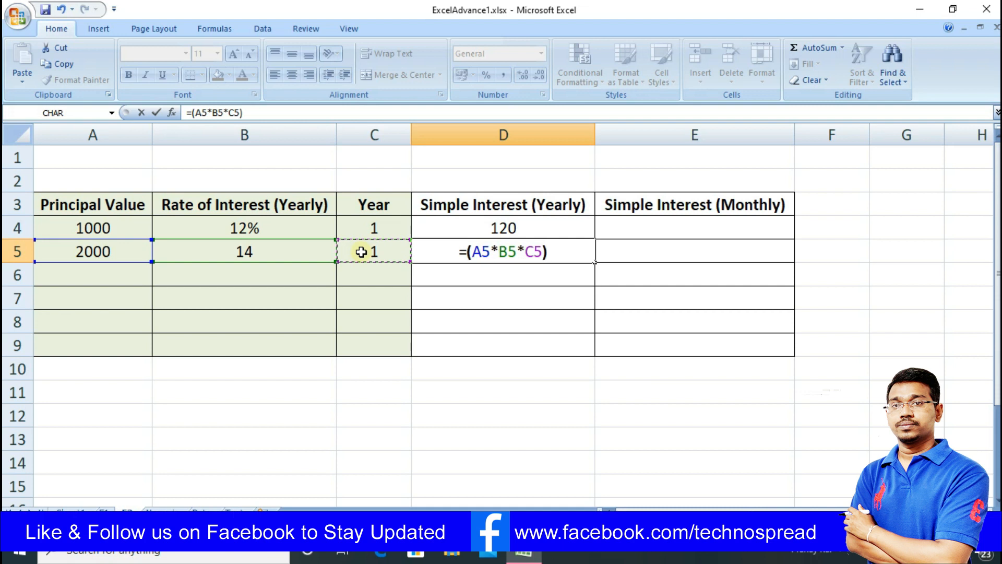
pyautogui.write('/100')
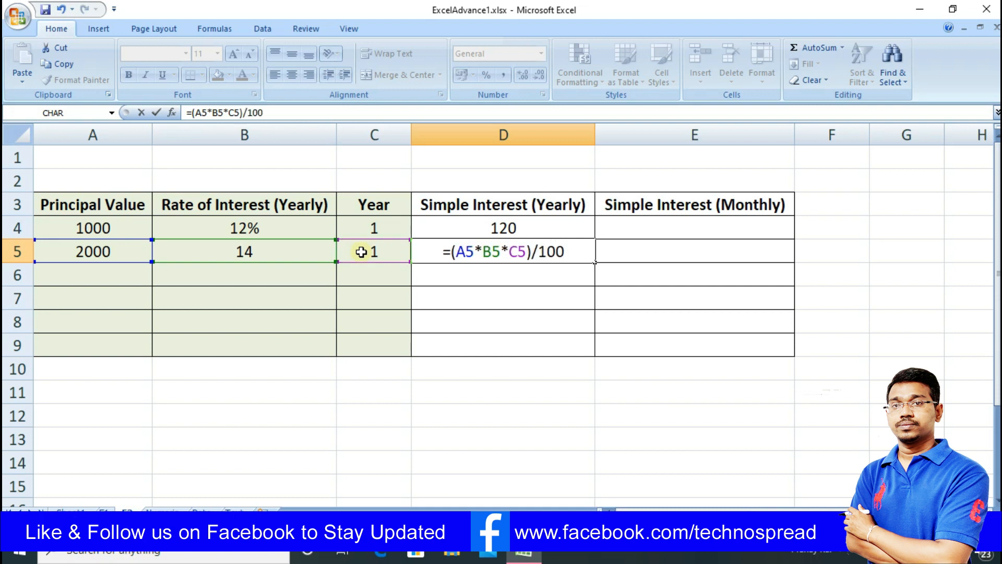
pyautogui.press('Return')
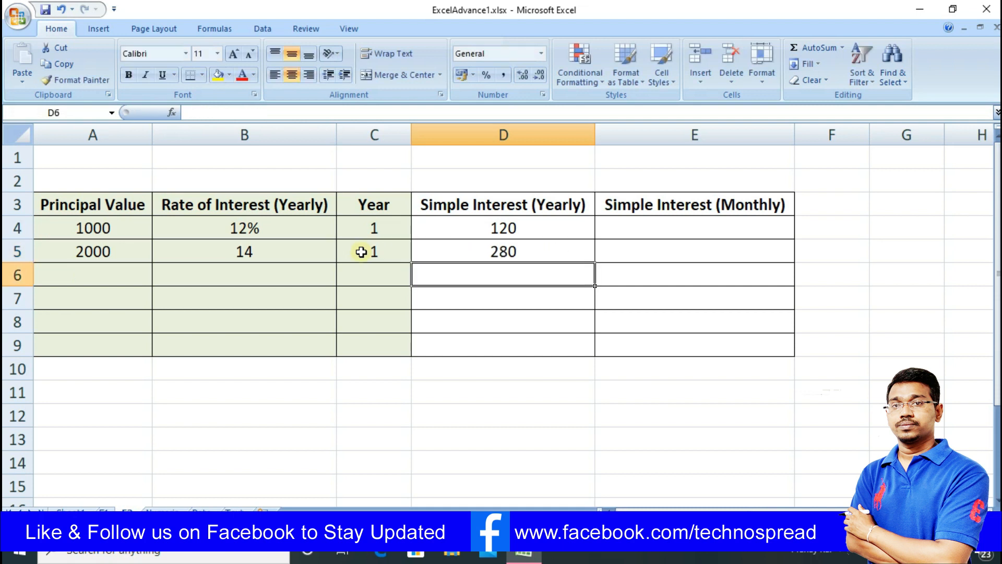
# Compare the yearly simple interest formulas in cells D4 and D5.
pyautogui.click(481, 248)
pyautogui.click(477, 228)
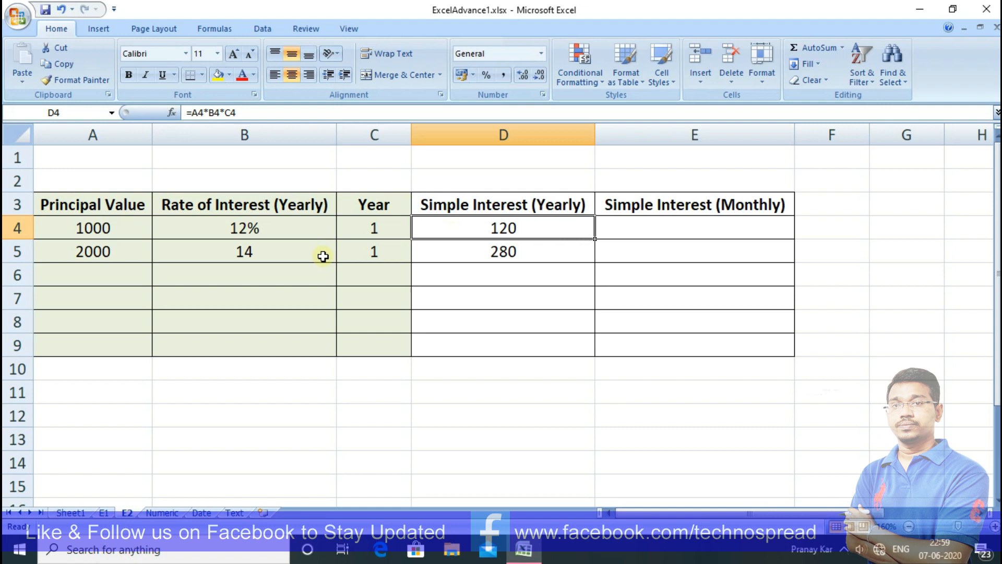
pyautogui.click(461, 255)
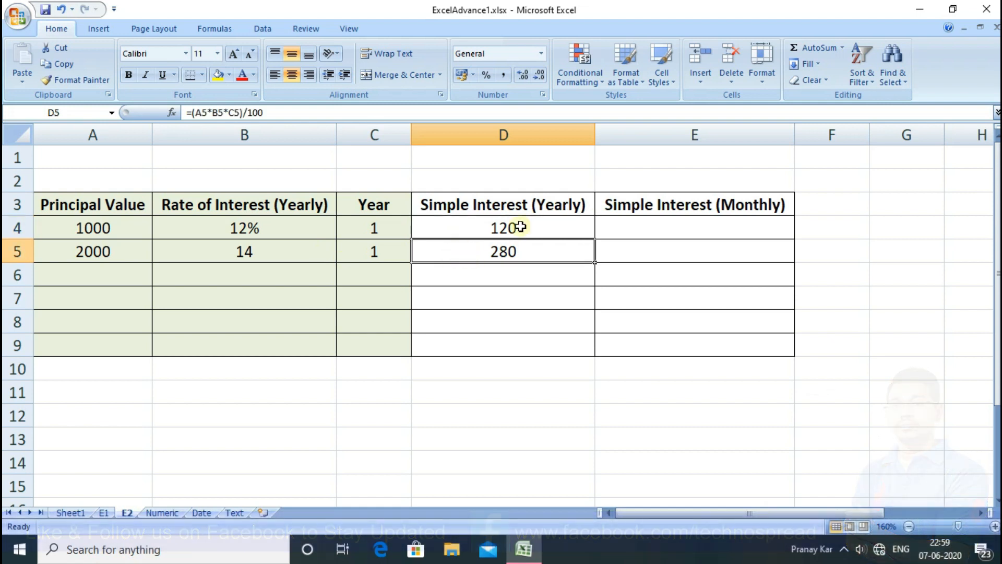
pyautogui.click(539, 205)
pyautogui.moveTo(532, 227); pyautogui.dragTo(535, 252)
pyautogui.click(563, 225)
pyautogui.click(559, 250)
pyautogui.click(569, 228)
pyautogui.click(568, 245)
pyautogui.click(573, 224)
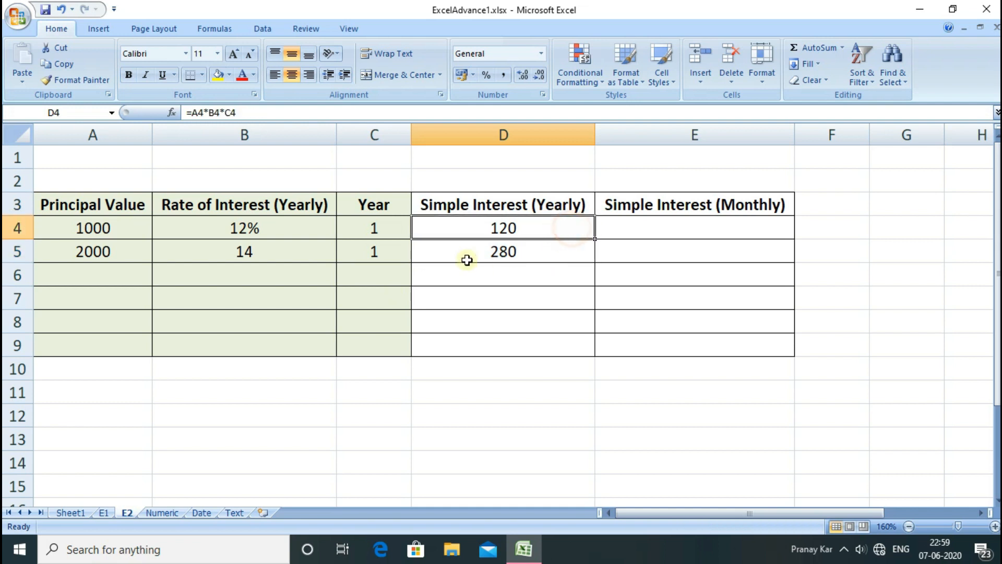
# Build the monthly simple interest formula in cell E4 as far as =A4*(B4/12)*, dividing the yearly rate by 12.
pyautogui.click(611, 227)
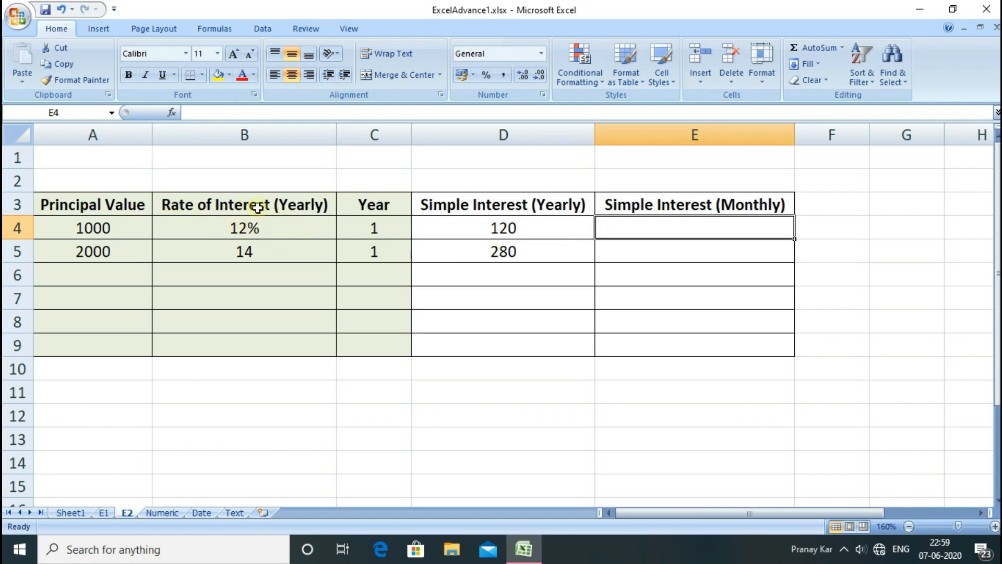
pyautogui.click(284, 208)
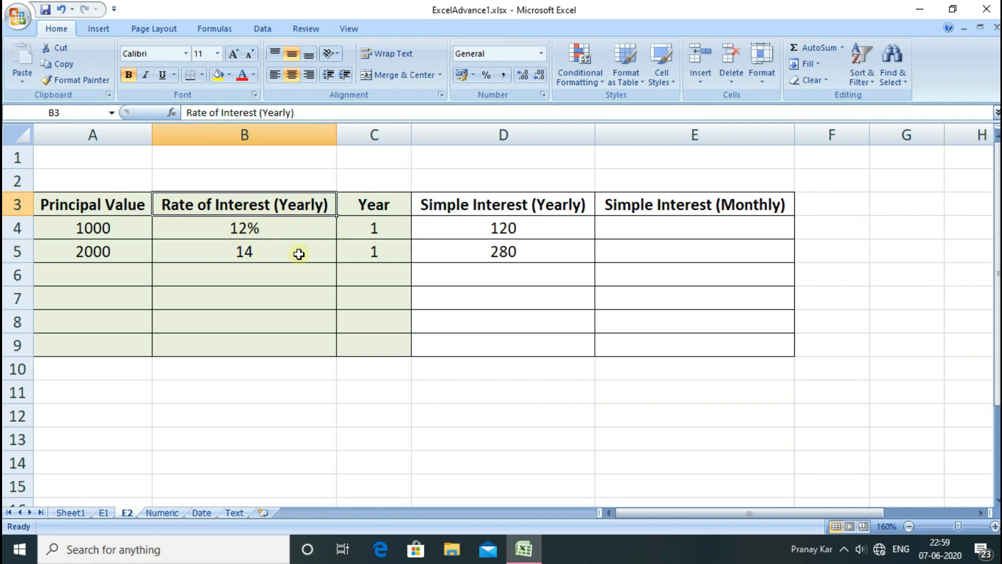
pyautogui.click(614, 229)
pyautogui.write('=')
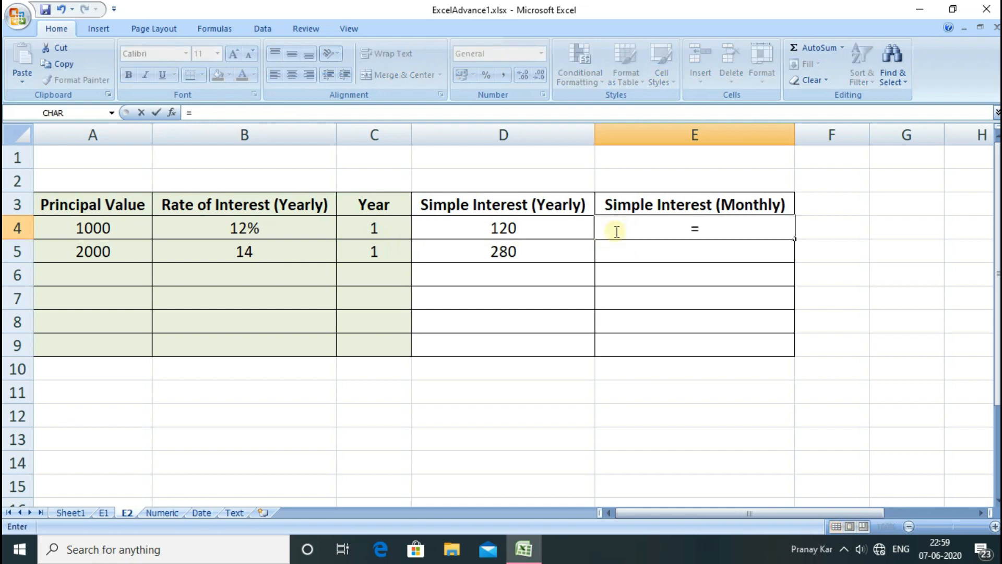
pyautogui.click(130, 232)
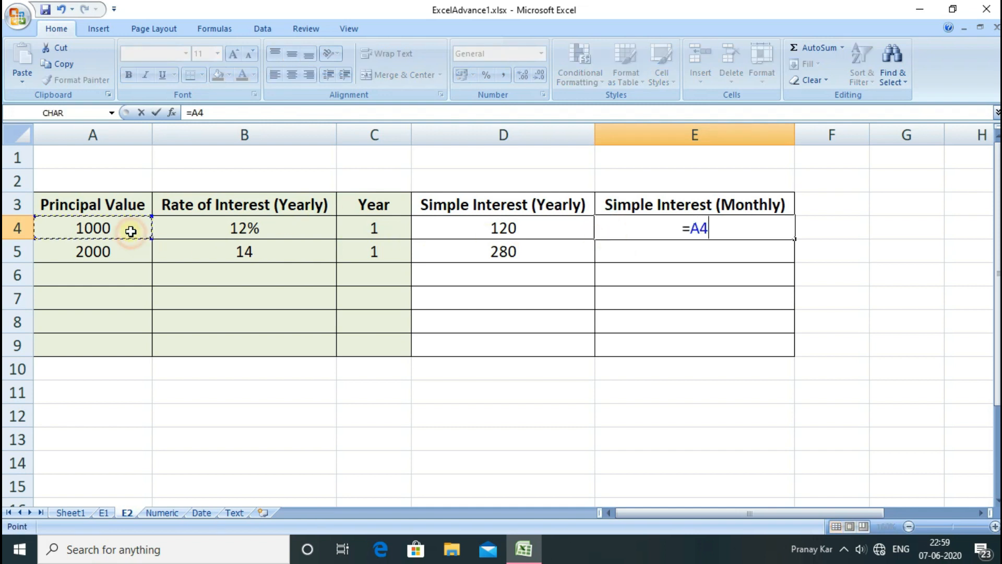
pyautogui.write('*')
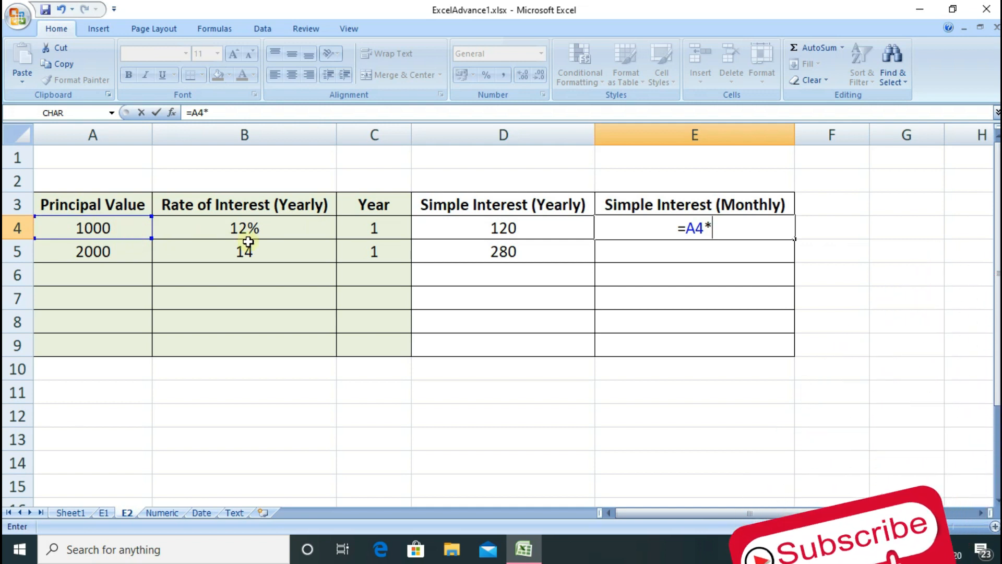
pyautogui.write('(')
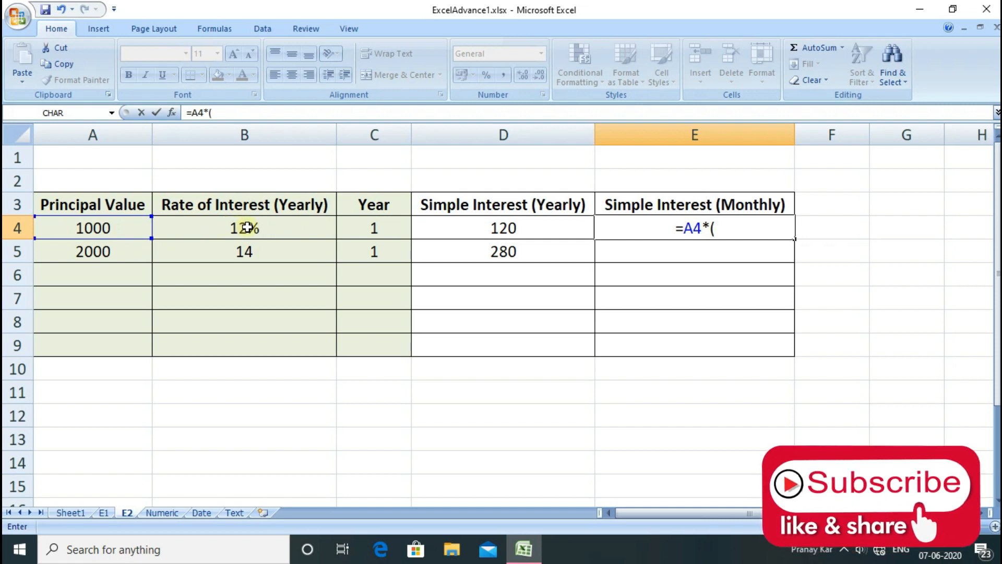
pyautogui.click(248, 228)
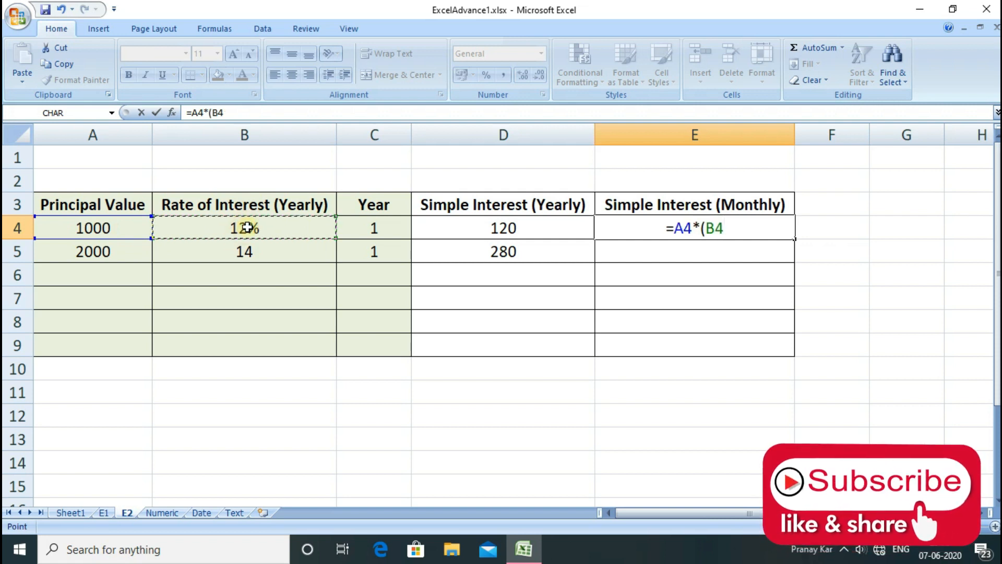
pyautogui.write('/12')
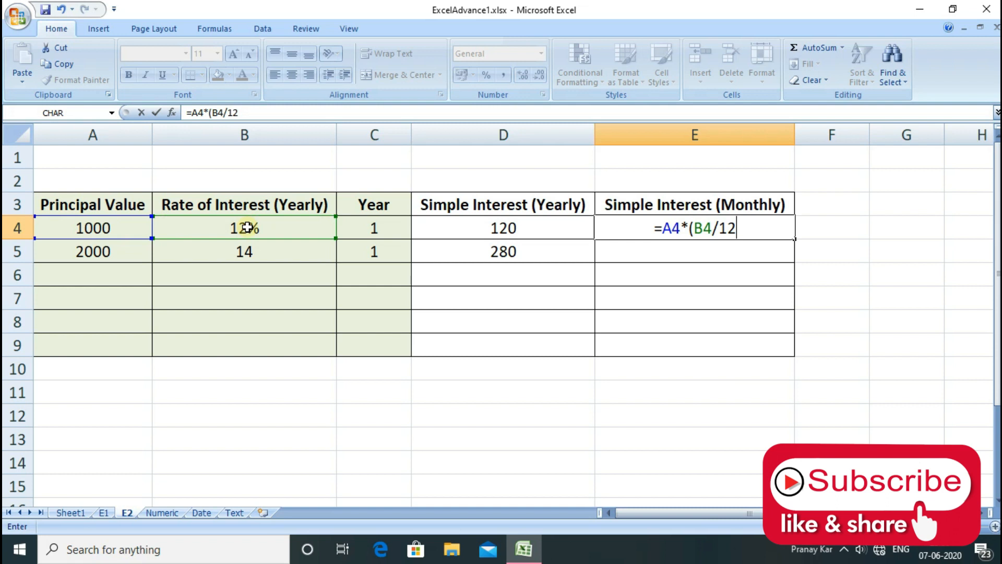
pyautogui.write(')*')
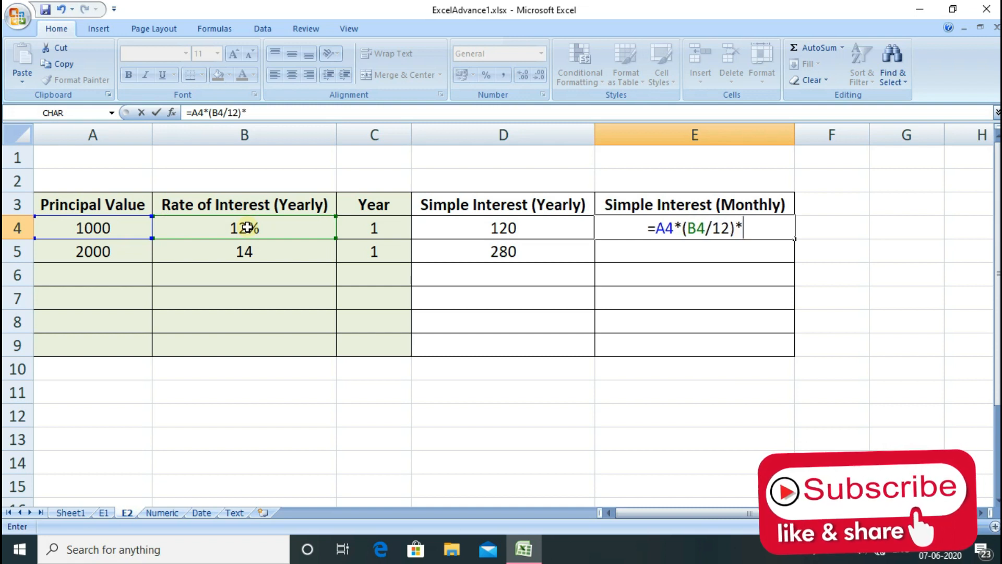
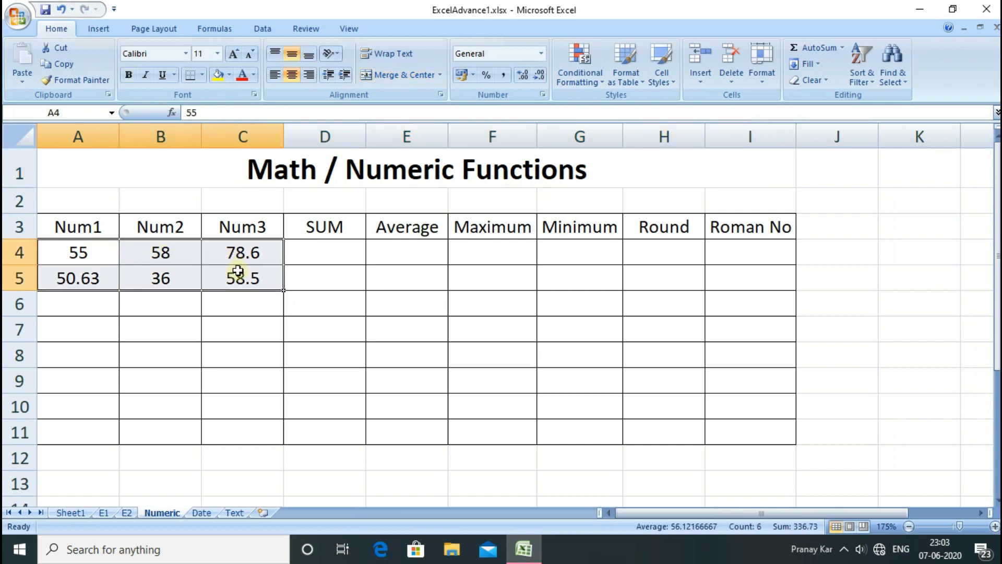
# Total row 4's three numbers in cell D4 with the formula =SUM(A4:C4) and fill it down to D11.
pyautogui.click(313, 248)
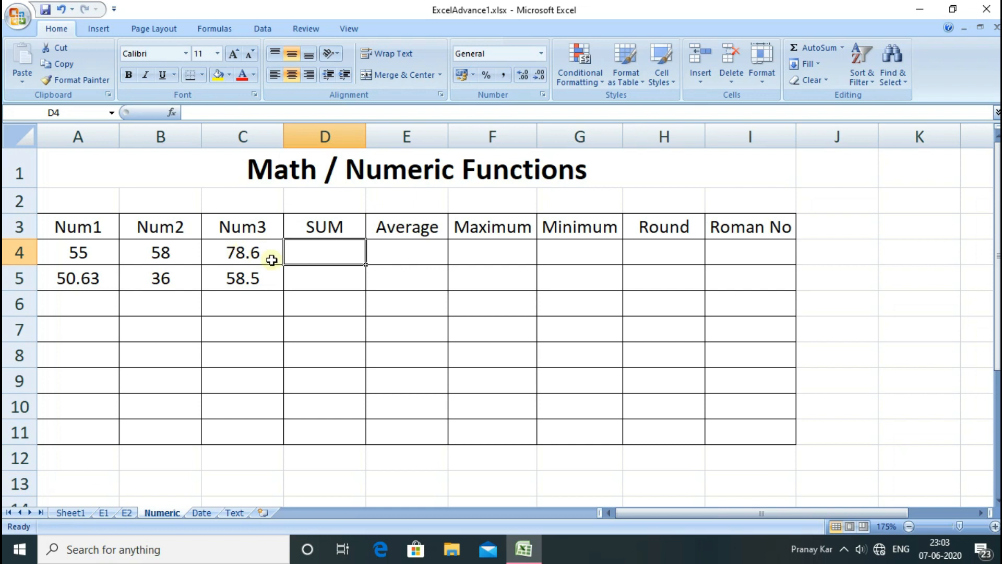
pyautogui.click(324, 226)
pyautogui.click(330, 248)
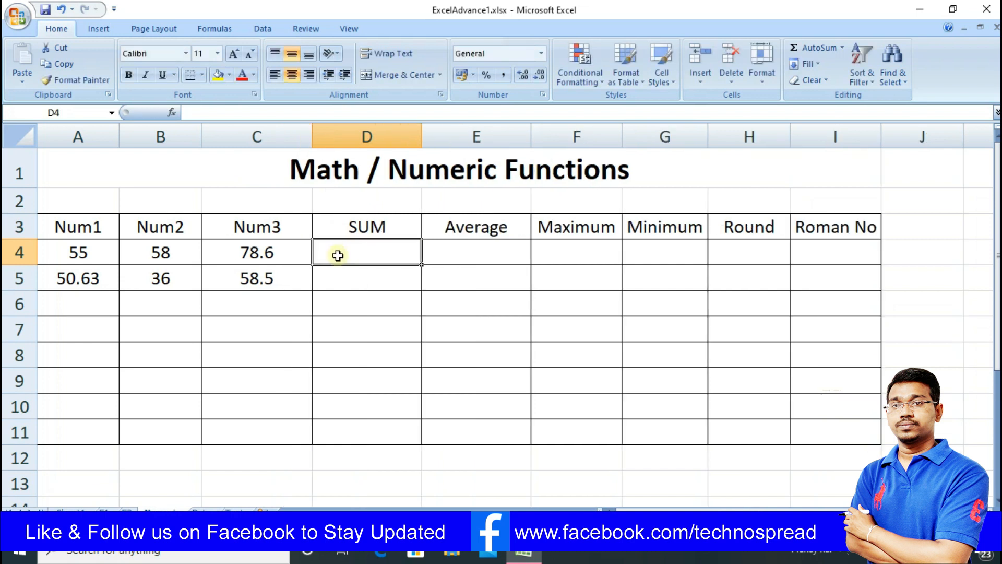
pyautogui.write('=')
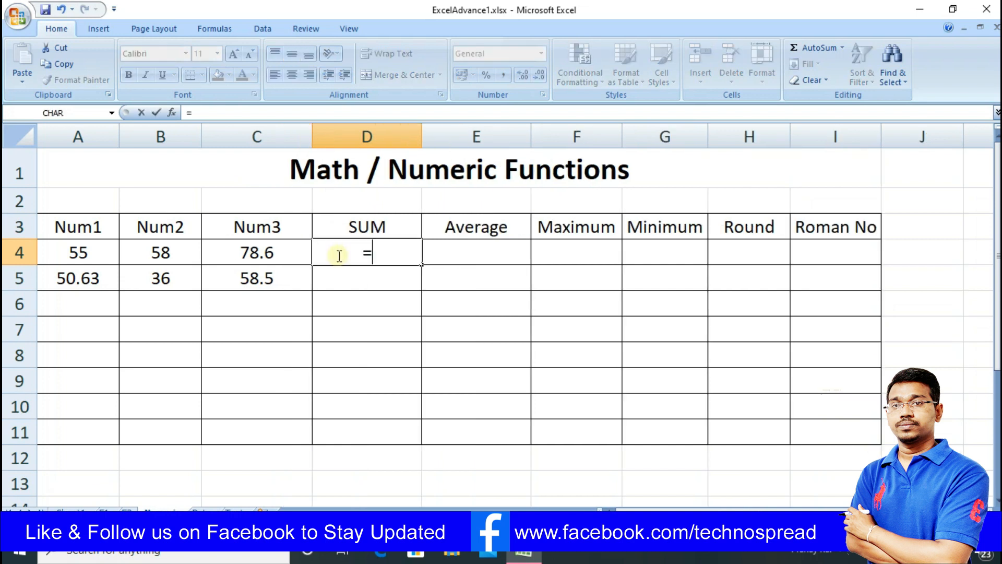
pyautogui.write('sum')
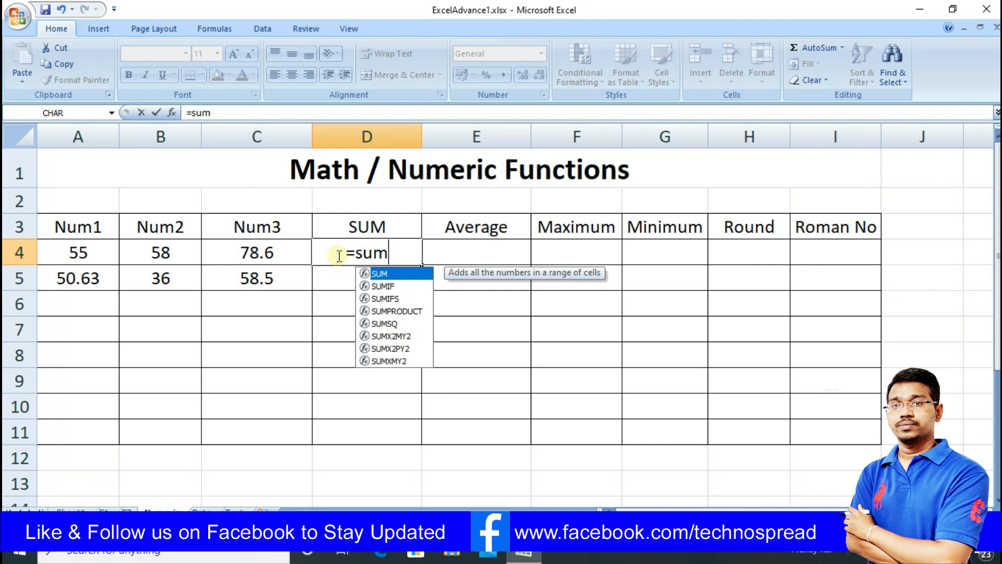
pyautogui.write('(')
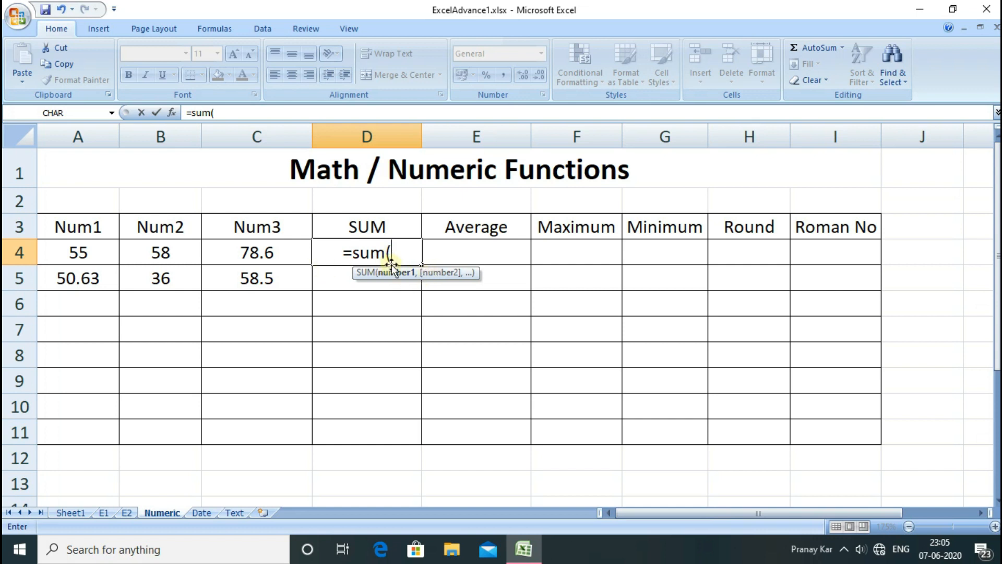
pyautogui.click(94, 252)
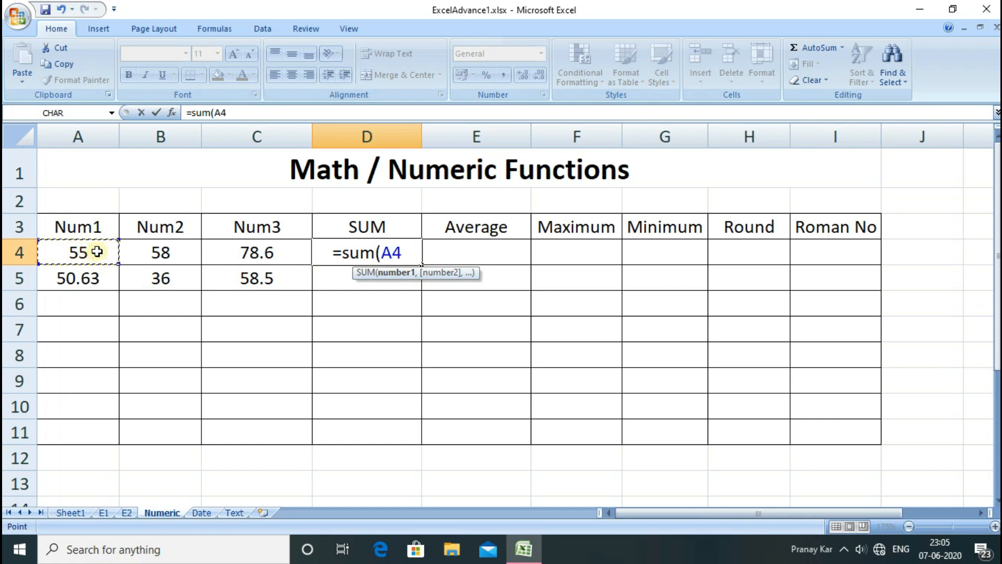
pyautogui.press('F8')
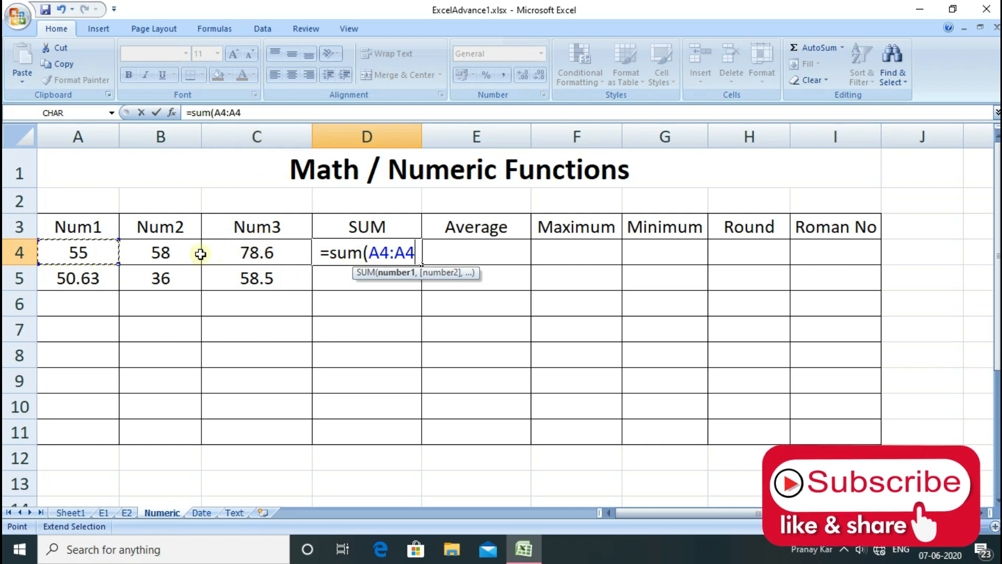
pyautogui.click(258, 252)
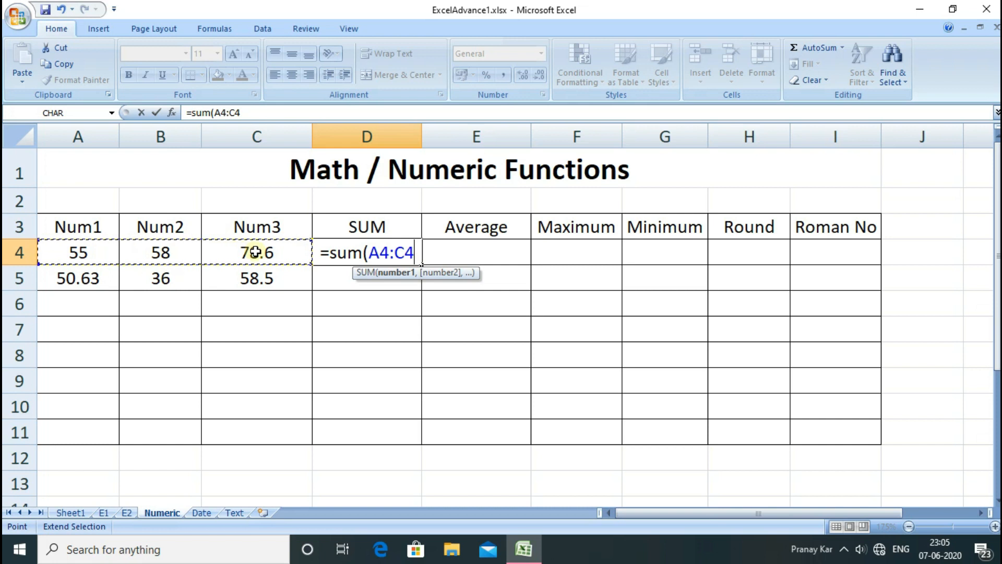
pyautogui.write(')')
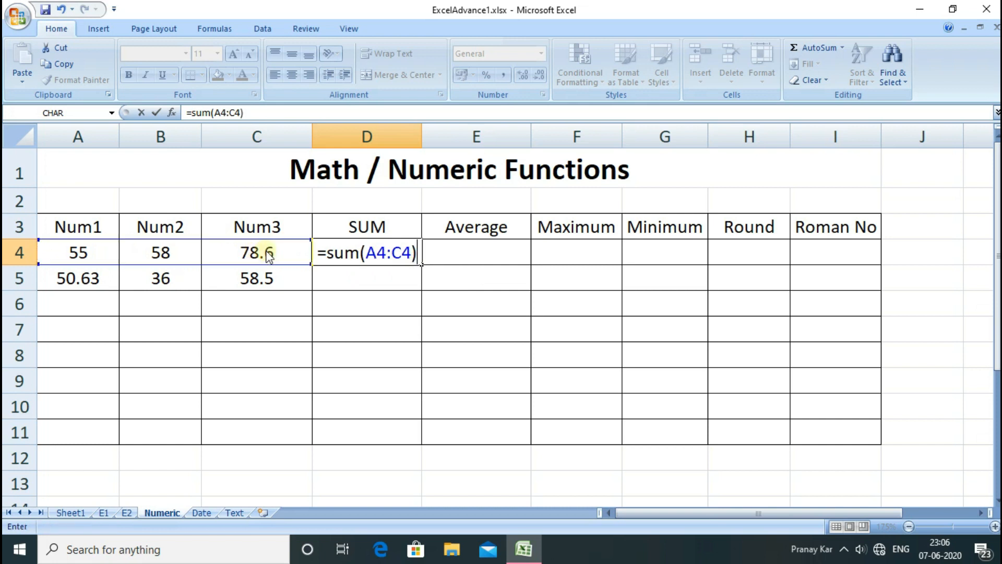
pyautogui.press('Return')
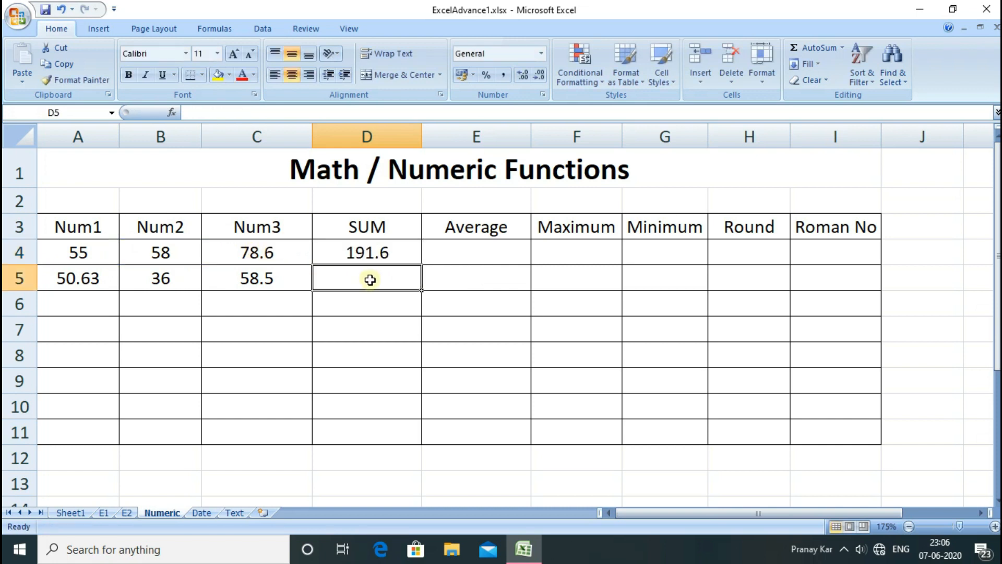
pyautogui.click(383, 251)
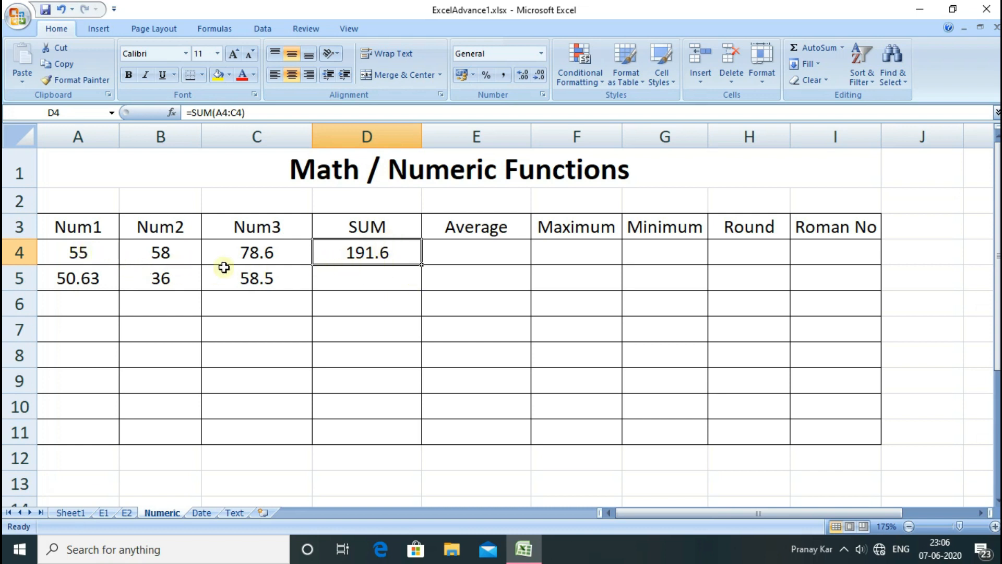
pyautogui.moveTo(422, 266); pyautogui.dragTo(400, 433)
# Average row 4's three numbers in cell E4 with the formula =AVERAGE(A4:C4) and fill it down to E11.
pyautogui.click(452, 254)
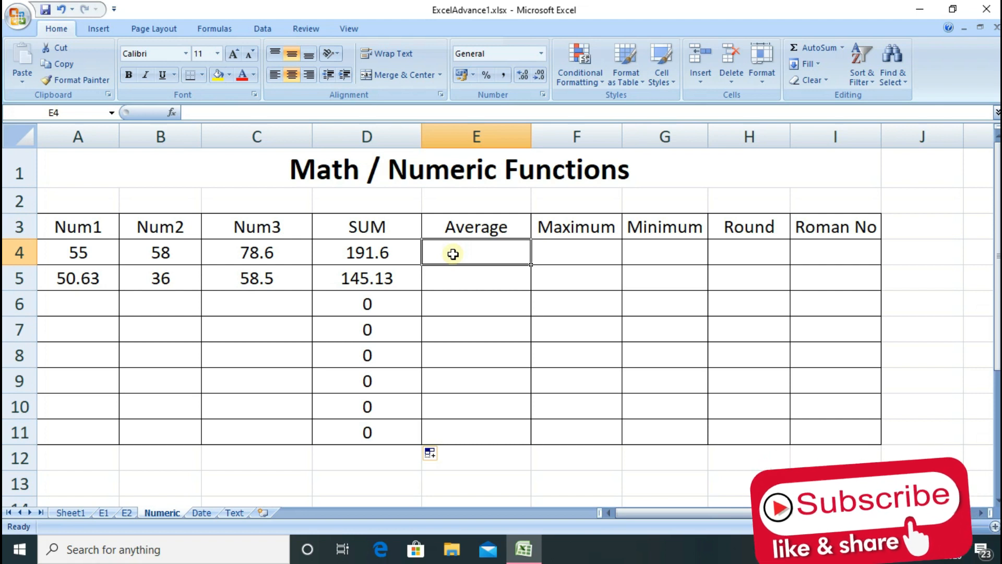
pyautogui.write('=a')
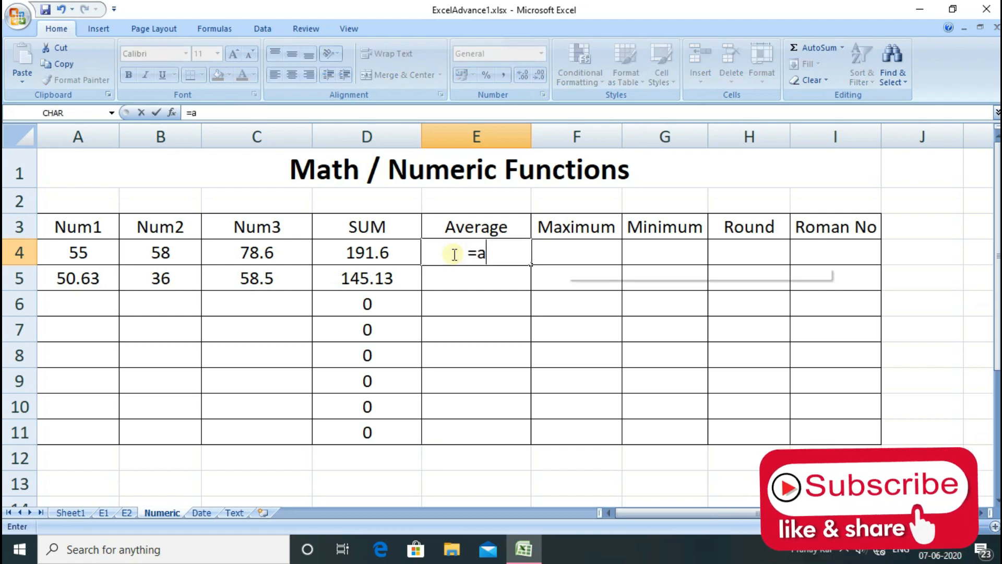
pyautogui.write('vera')
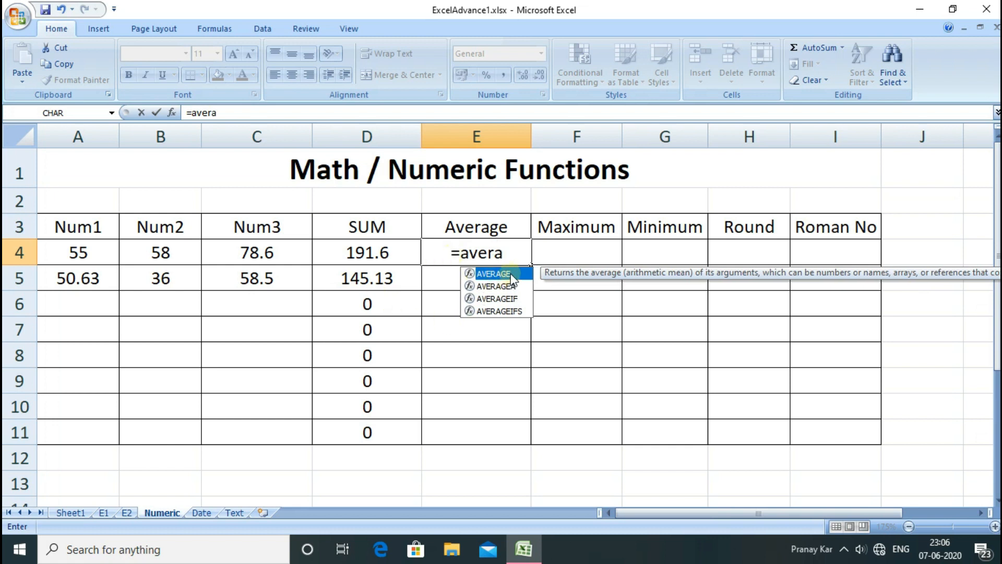
pyautogui.write('ge')
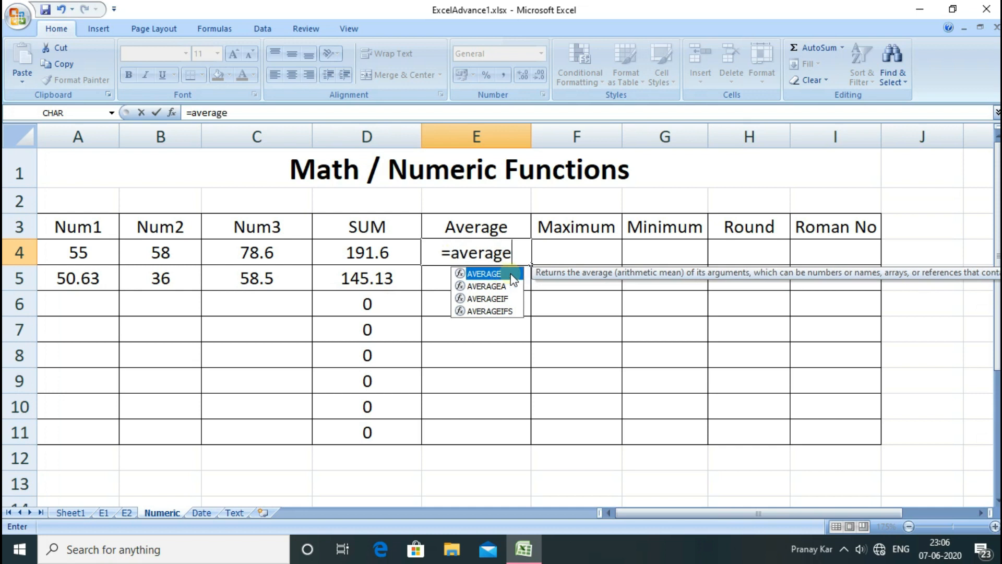
pyautogui.write('(')
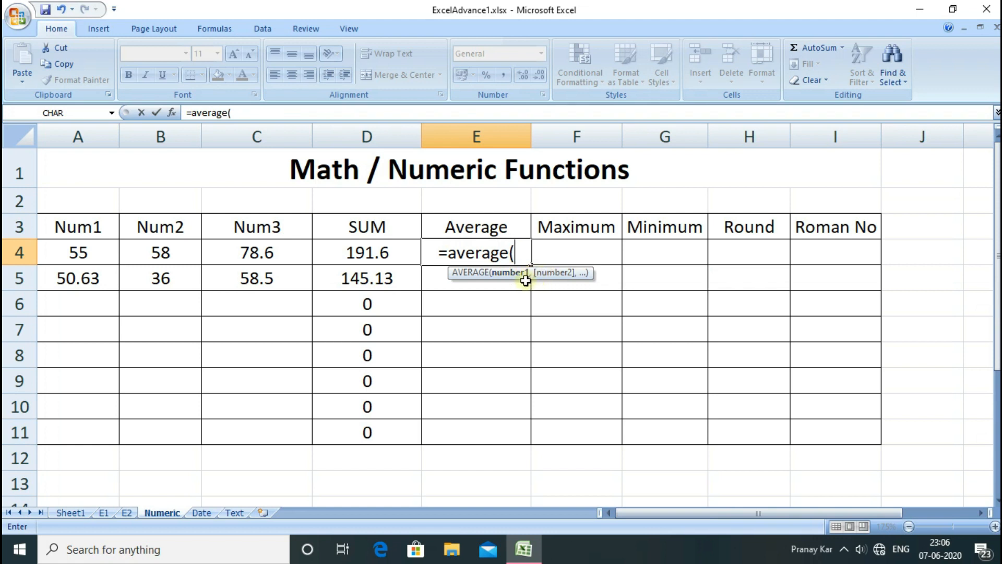
pyautogui.click(79, 253)
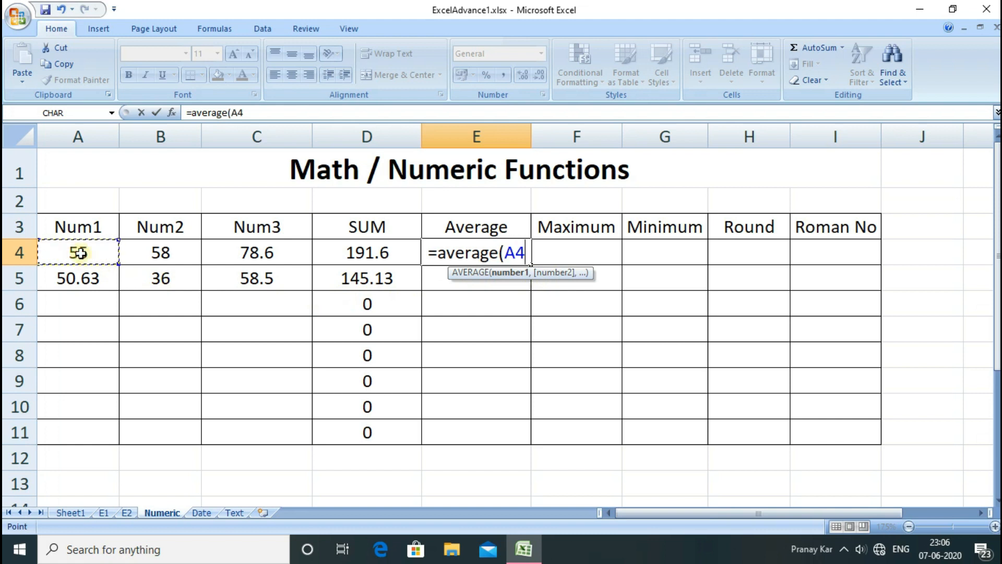
pyautogui.press('F8')
pyautogui.click(245, 253)
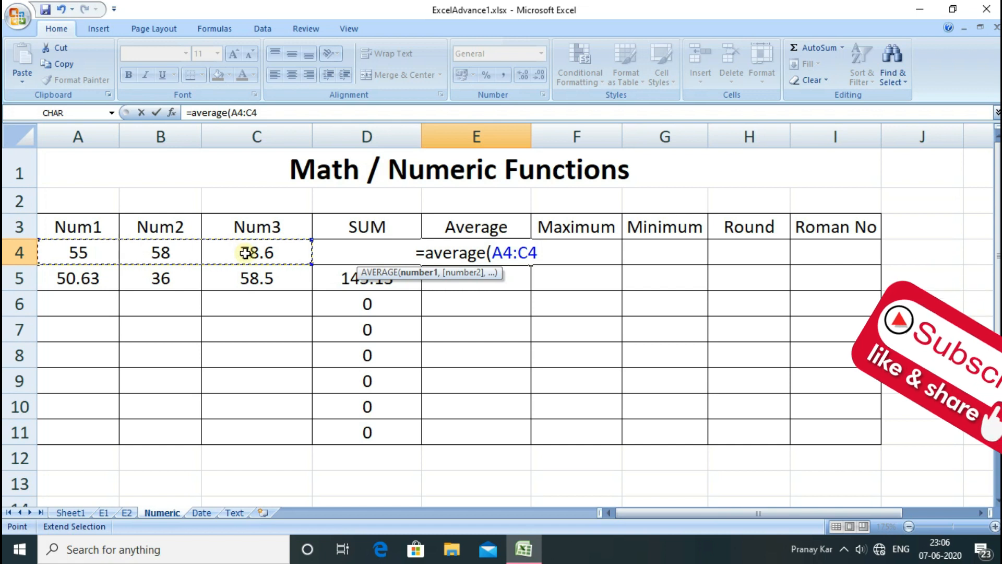
pyautogui.write(')')
pyautogui.press('Return')
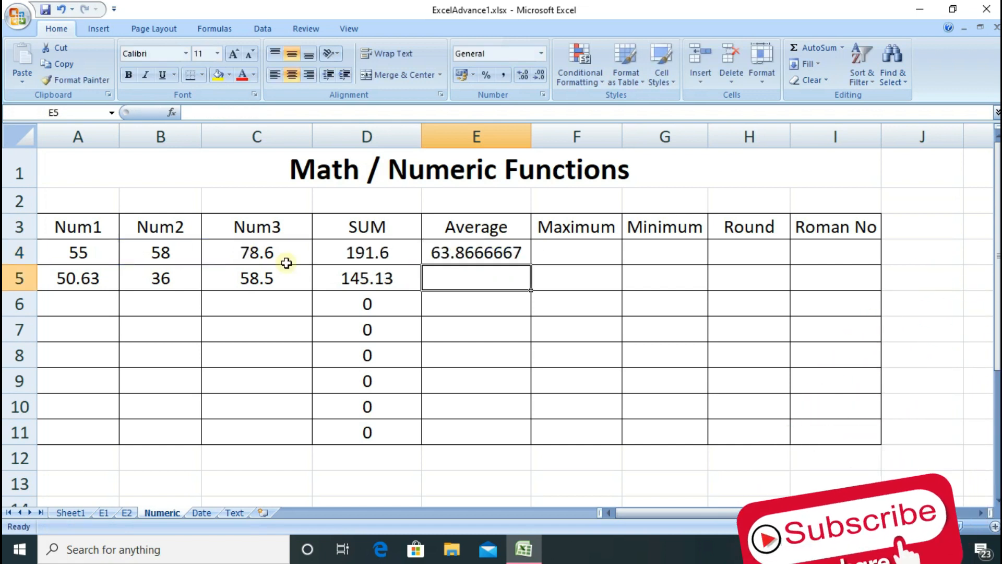
pyautogui.click(514, 253)
pyautogui.moveTo(530, 264); pyautogui.dragTo(516, 443)
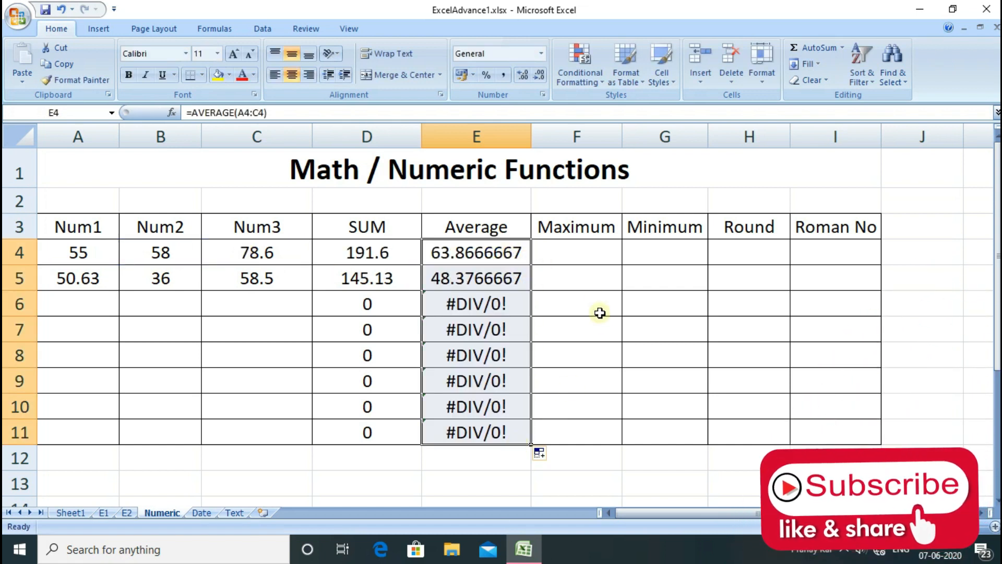
# Fill row 6 with the numbers 55, 41 and 0 under Num1, Num2 and Num3.
pyautogui.click(476, 313)
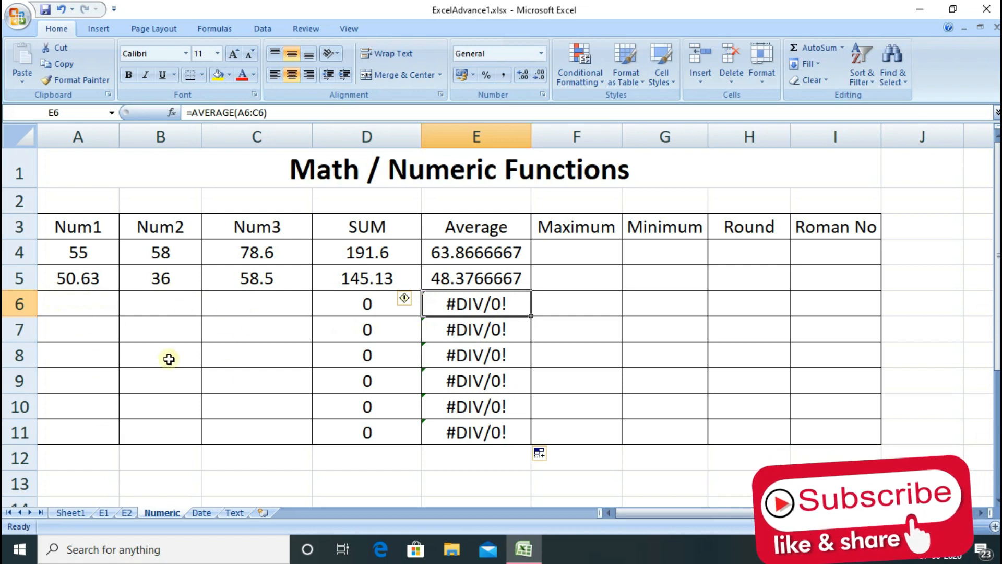
pyautogui.click(74, 306)
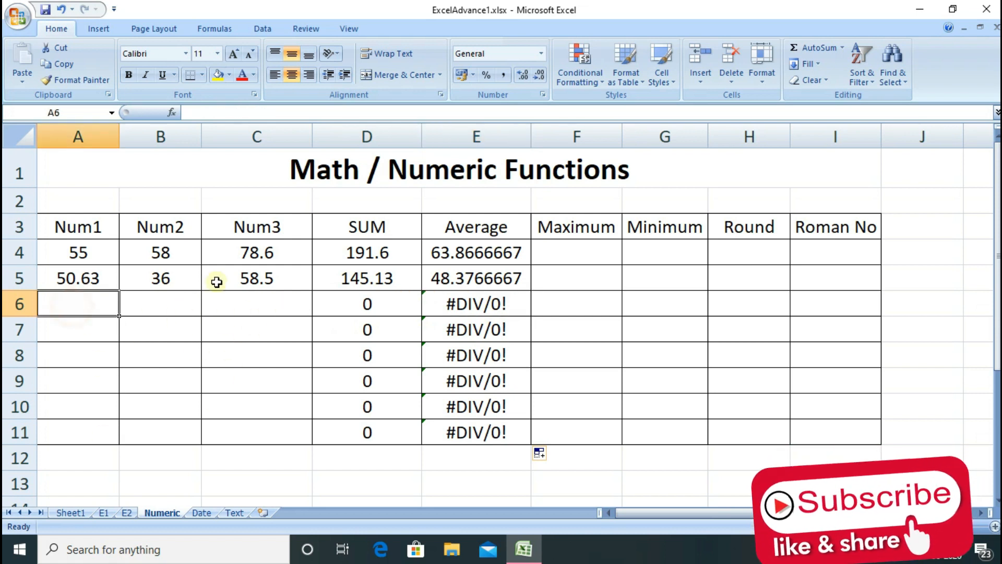
pyautogui.write('55')
pyautogui.press('Tab')
pyautogui.write('41')
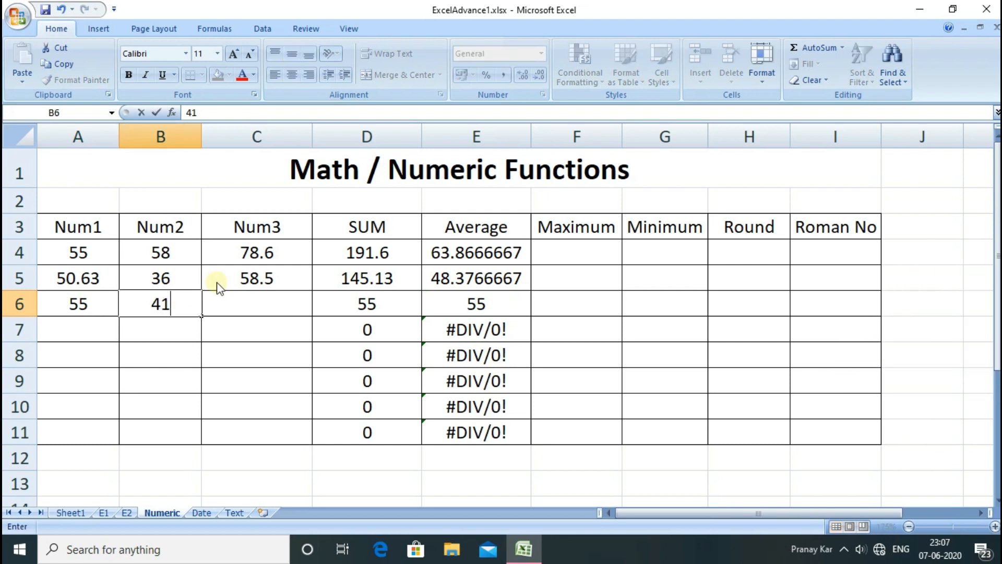
pyautogui.press('Tab')
pyautogui.write('0')
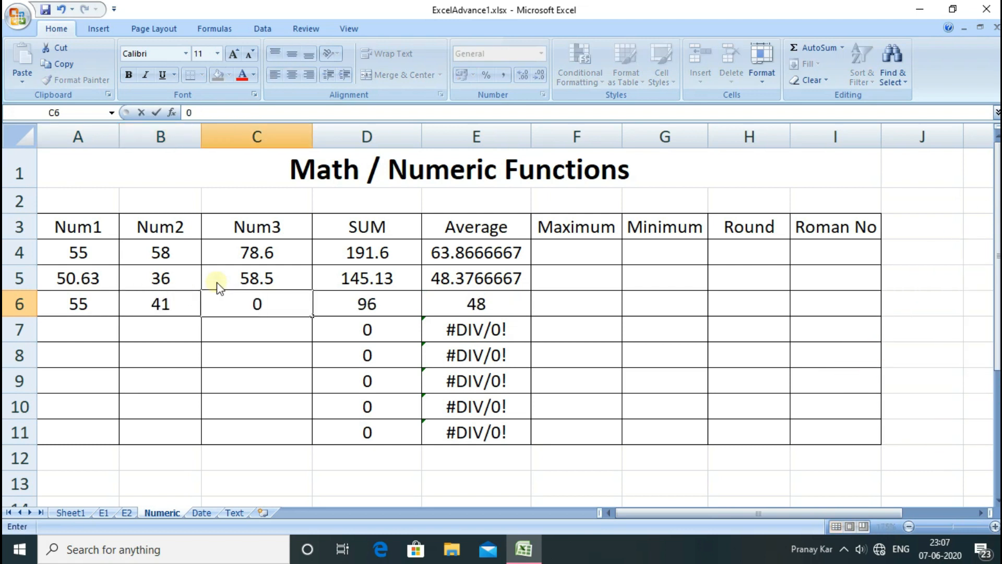
pyautogui.press('Return')
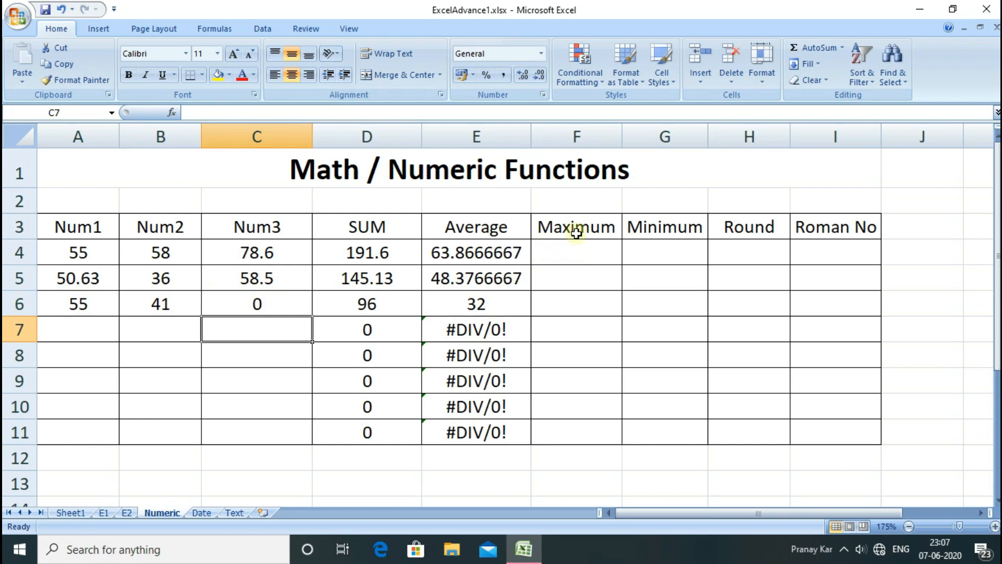
# Examine the numbers in A4:C4 and the empty Maximum, Minimum, Round and Roman No columns.
pyautogui.moveTo(109, 258); pyautogui.dragTo(202, 262)
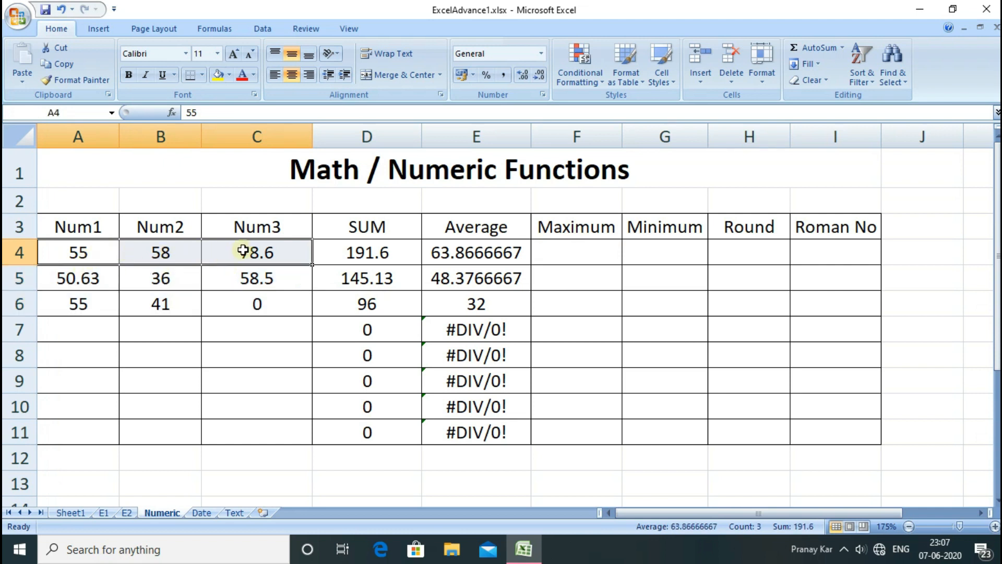
pyautogui.click(557, 250)
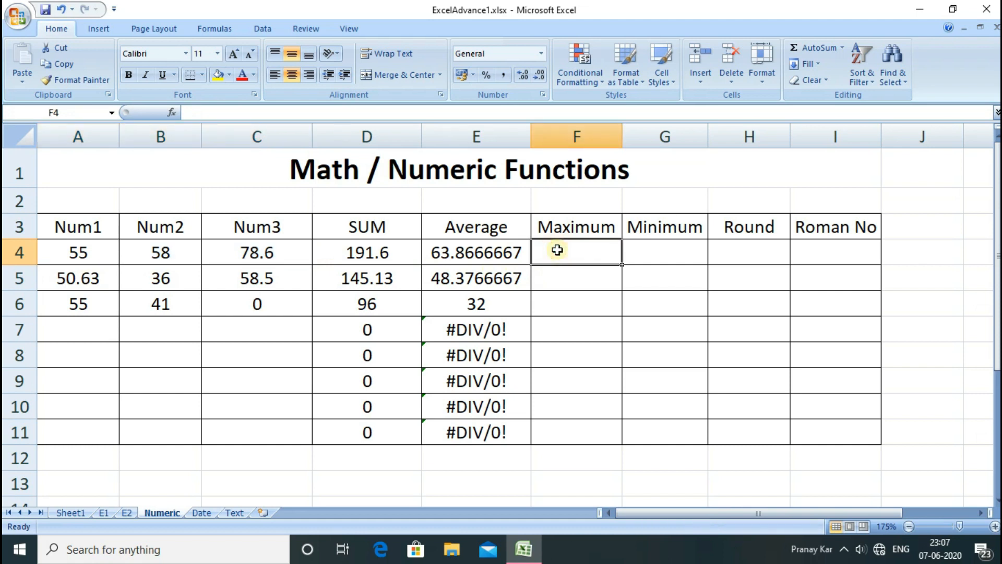
pyautogui.click(644, 254)
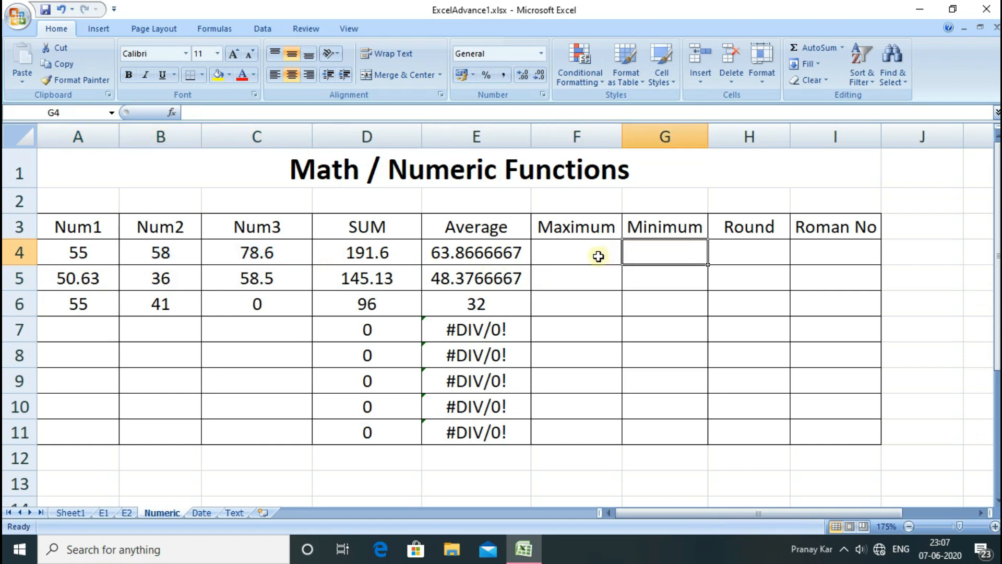
pyautogui.click(742, 227)
pyautogui.click(823, 228)
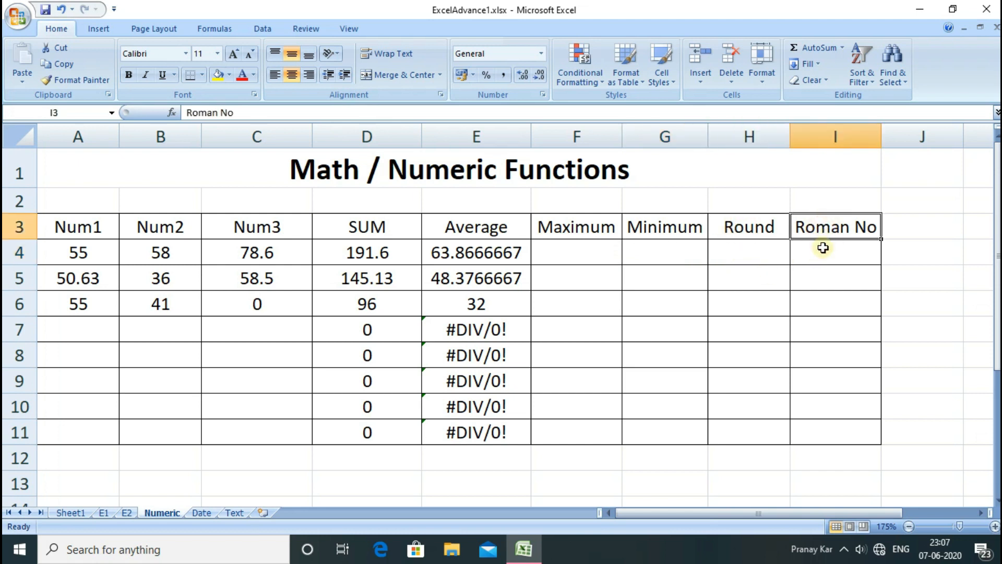
pyautogui.click(823, 248)
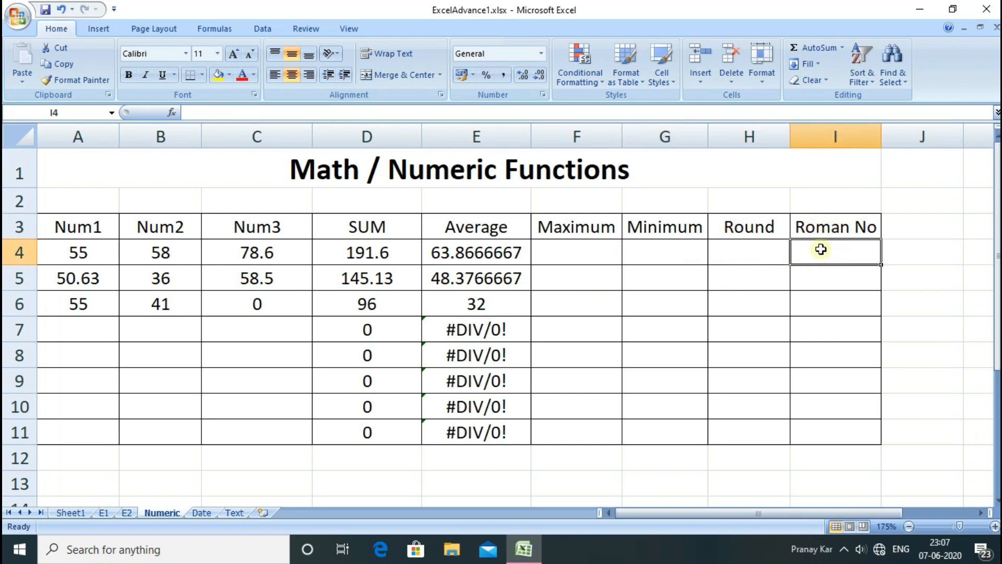
pyautogui.click(85, 257)
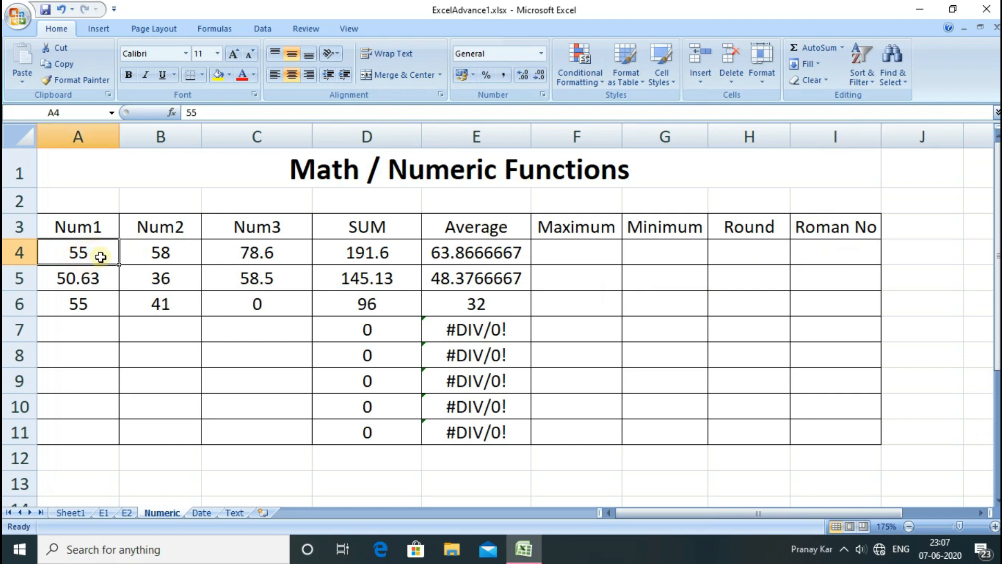
pyautogui.click(824, 251)
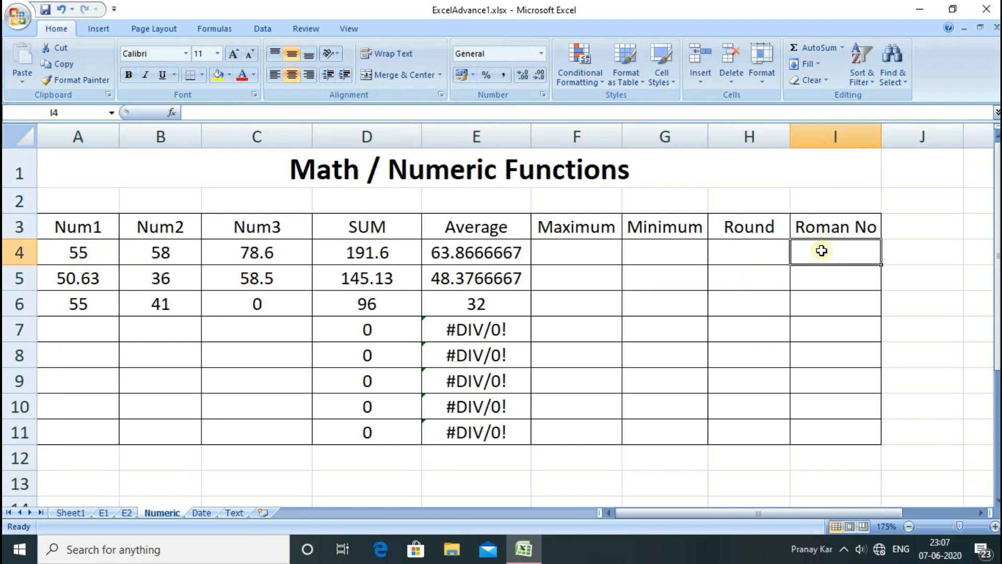
# Find the largest of row 4's three numbers in cell F4 with the formula =MAX(A4:C4).
pyautogui.click(577, 252)
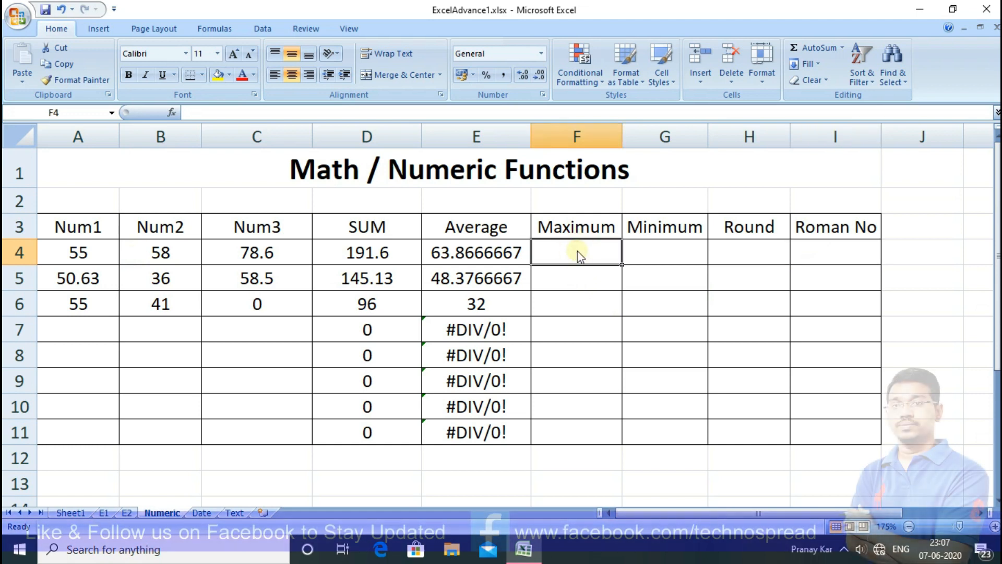
pyautogui.write('=max(')
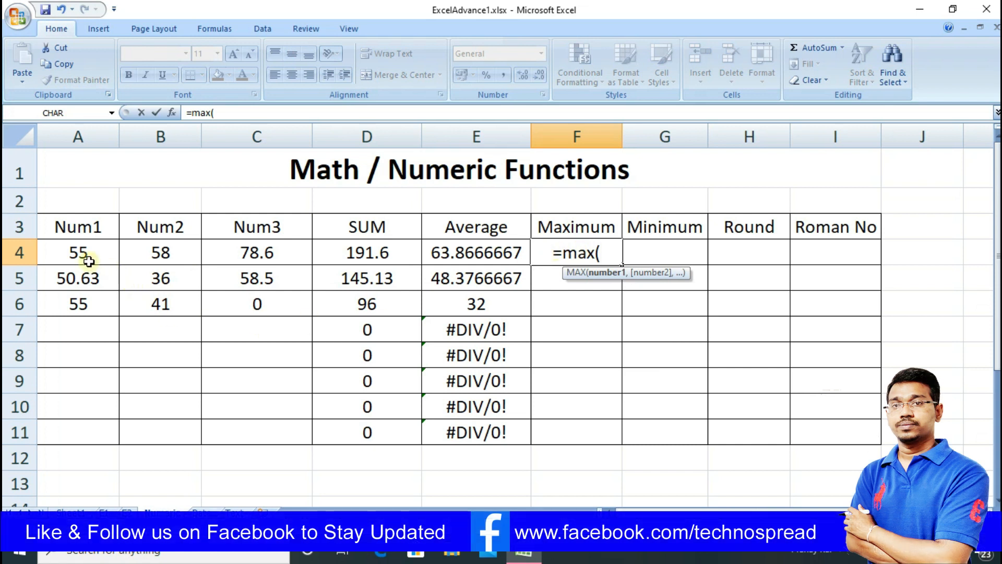
pyautogui.moveTo(89, 261); pyautogui.dragTo(248, 250)
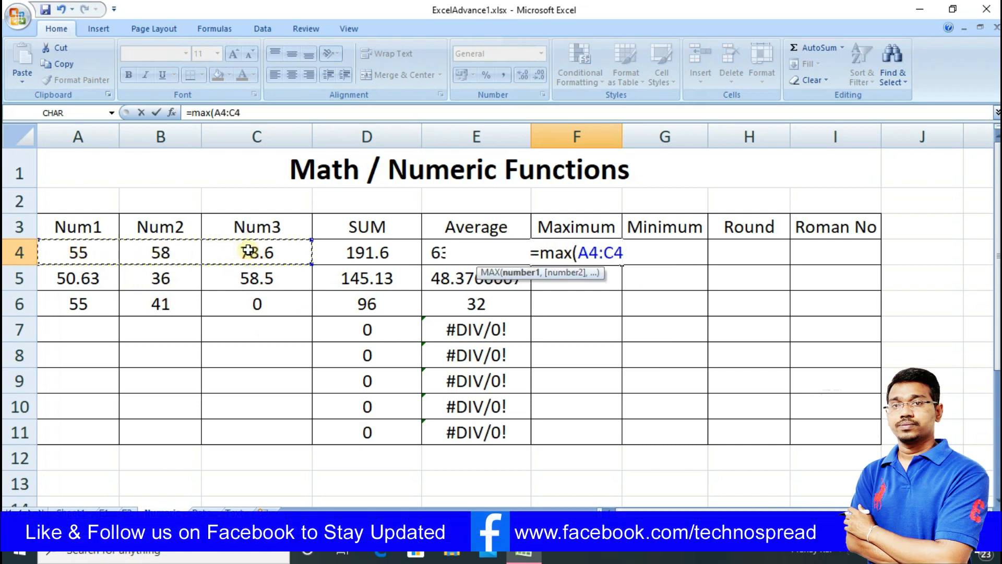
pyautogui.write(')')
pyautogui.press('Return')
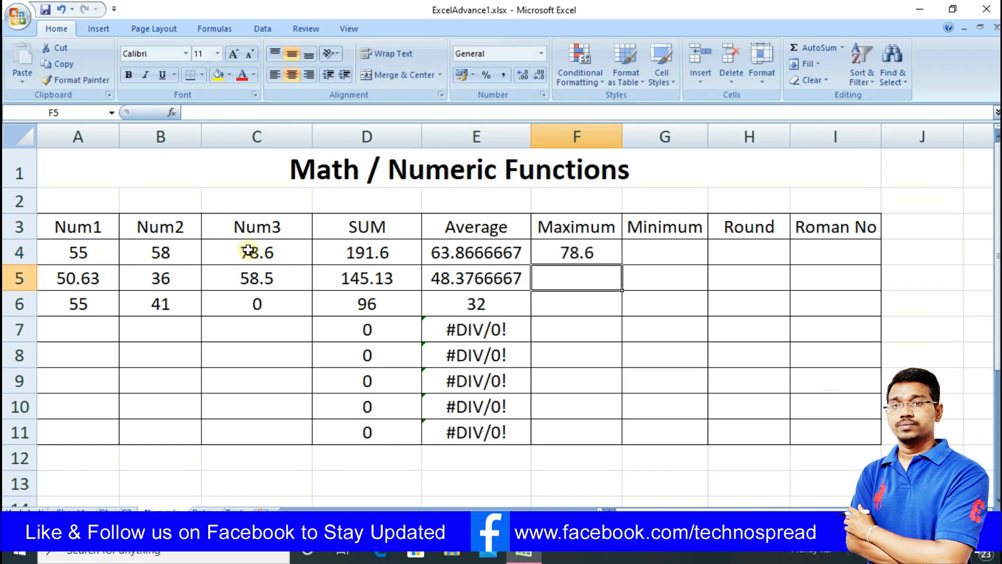
# Find the smallest of row 4's three numbers in cell G4 with the formula =MIN(A4:C4).
pyautogui.click(666, 252)
pyautogui.write('=m')
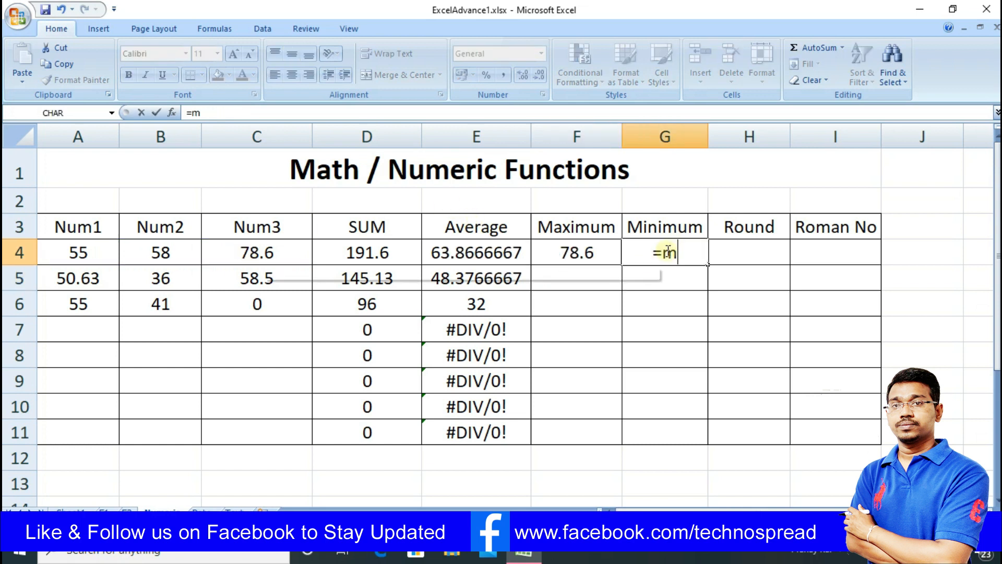
pyautogui.write('in')
pyautogui.write('(')
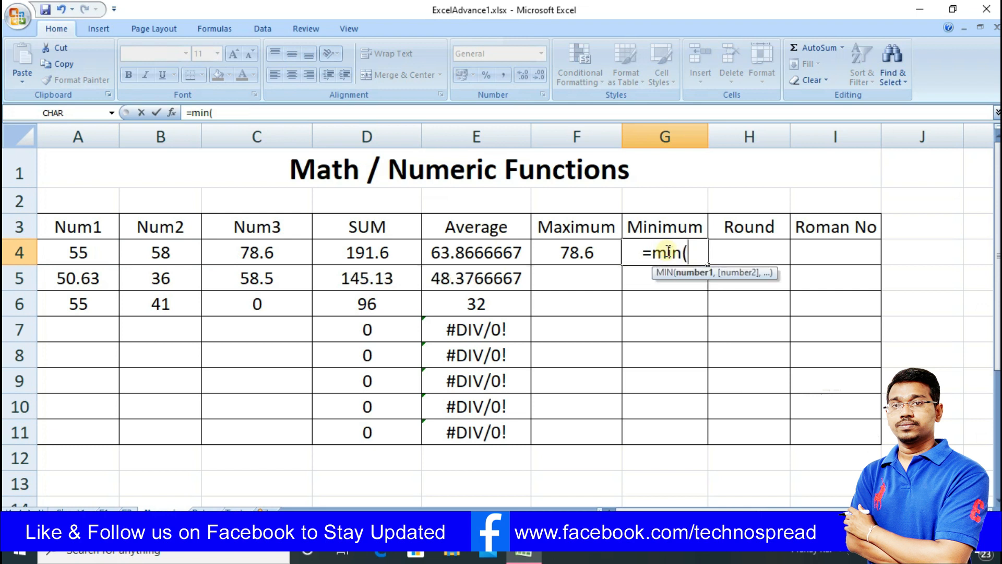
pyautogui.click(66, 251)
pyautogui.moveTo(66, 251); pyautogui.dragTo(267, 254)
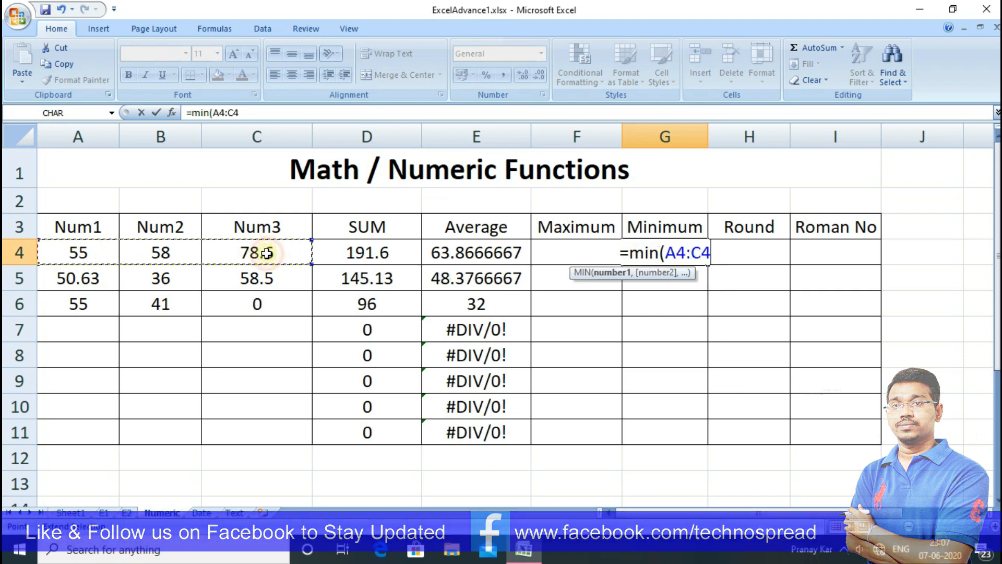
pyautogui.write(')')
pyautogui.press('Return')
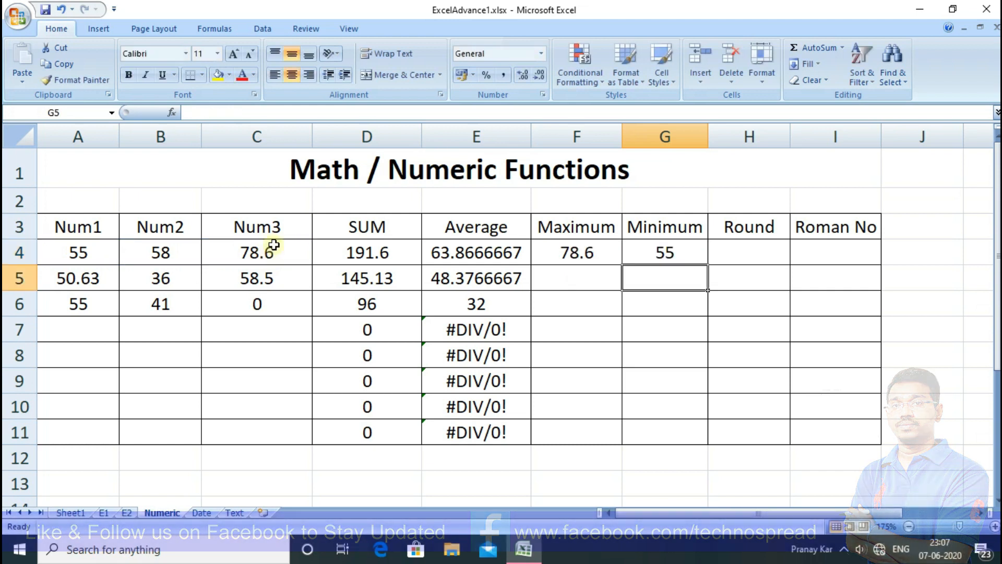
# Round row 4's average to a whole number in cell H4 with the formula =ROUND(E4,0).
pyautogui.click(738, 256)
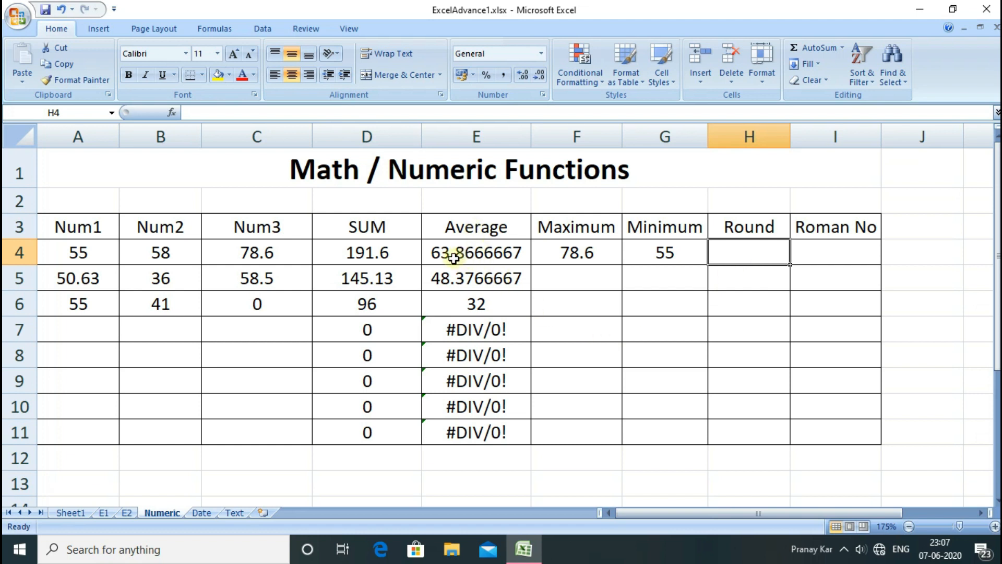
pyautogui.moveTo(451, 256)
pyautogui.mouseDown()
pyautogui.moveTo(454, 375)
pyautogui.moveTo(457, 254)
pyautogui.mouseUp()
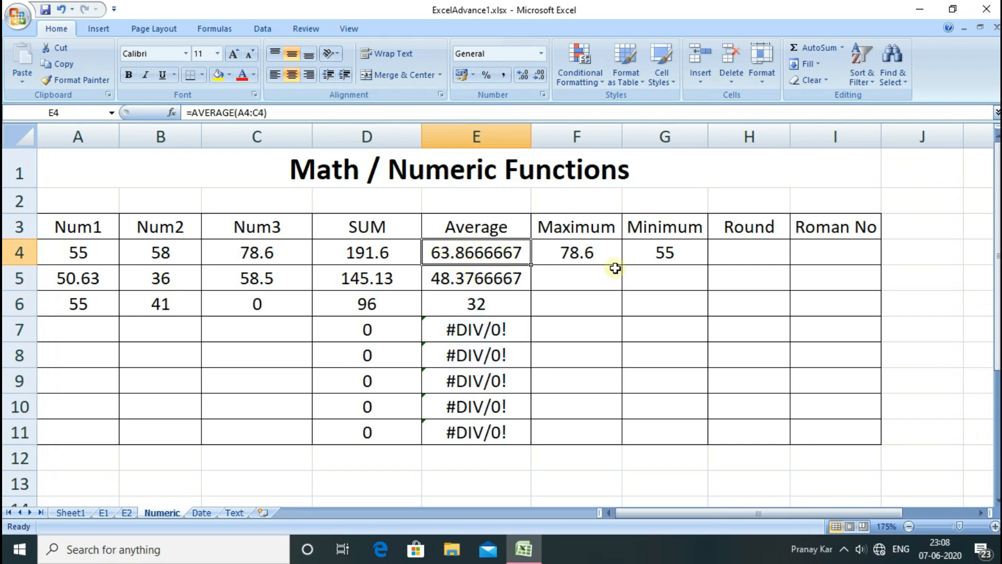
pyautogui.click(721, 256)
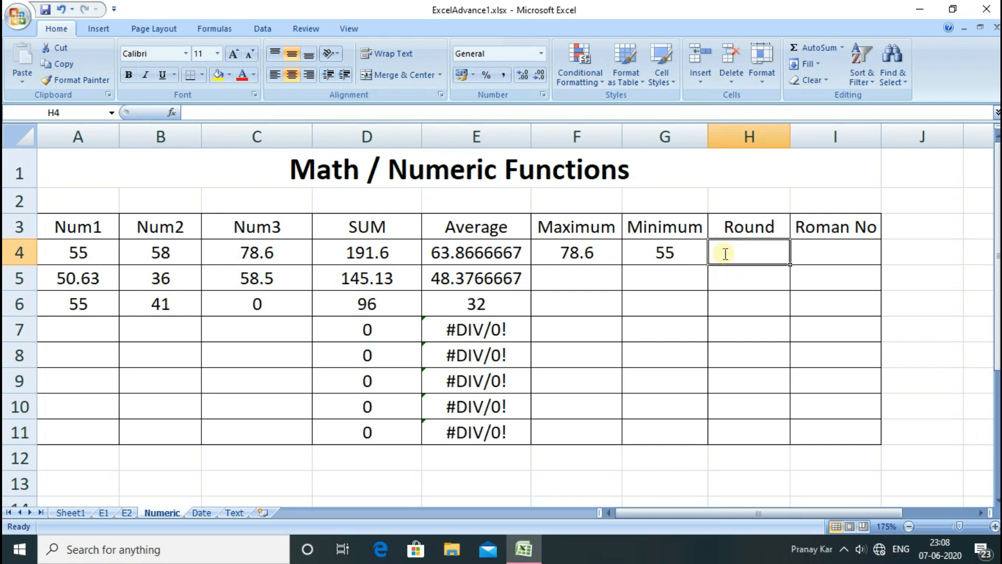
pyautogui.write('=')
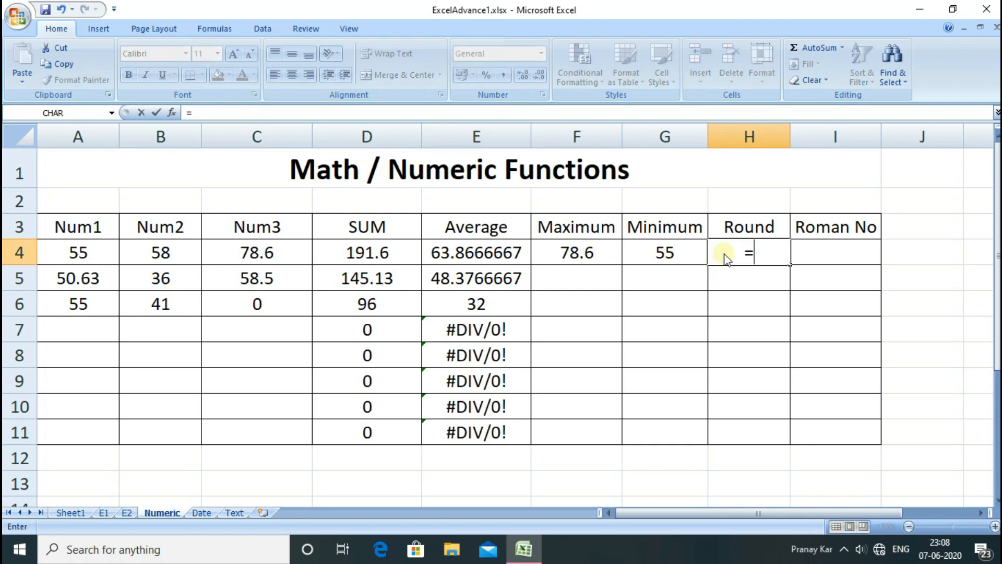
pyautogui.write('round')
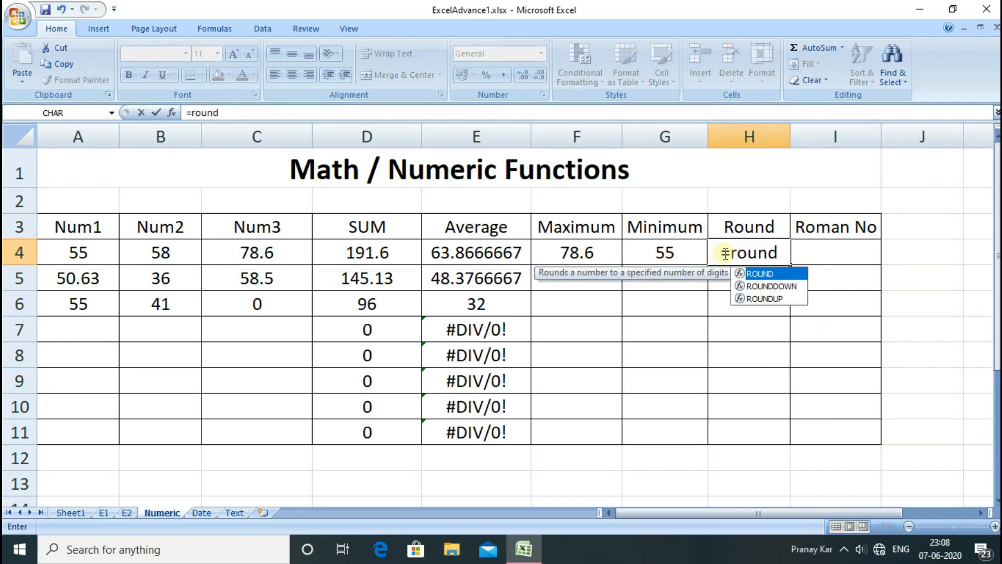
pyautogui.write('(')
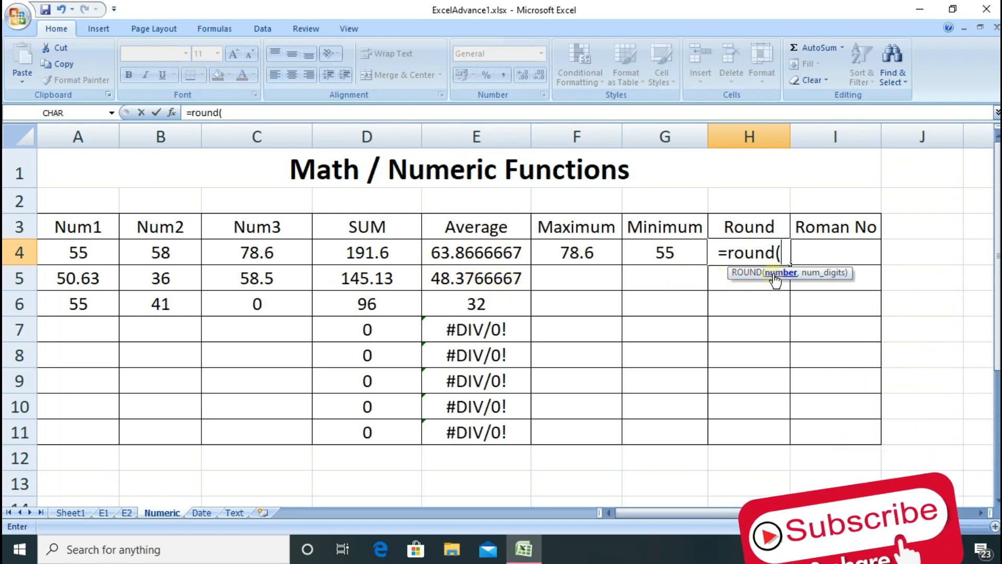
pyautogui.click(481, 251)
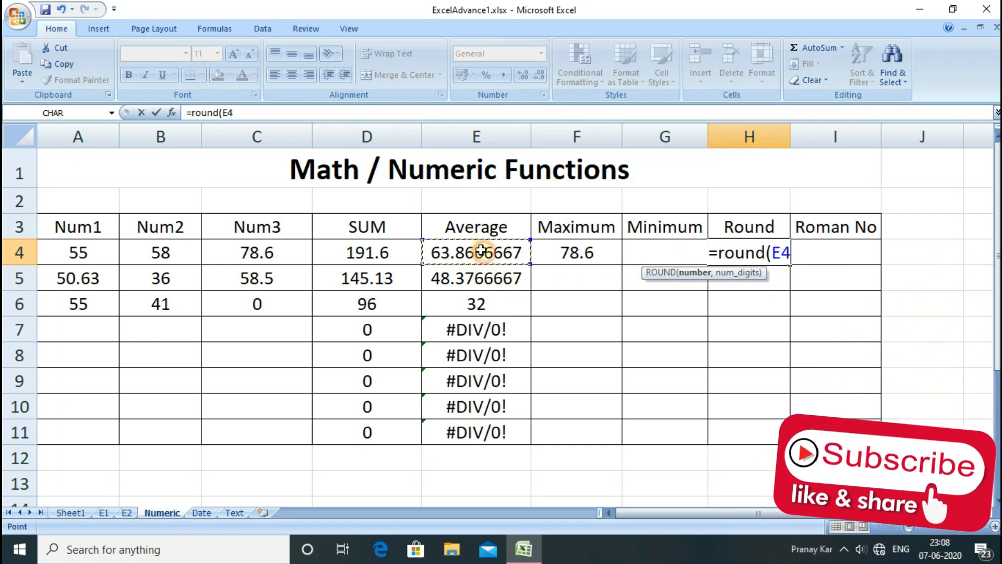
pyautogui.write(',')
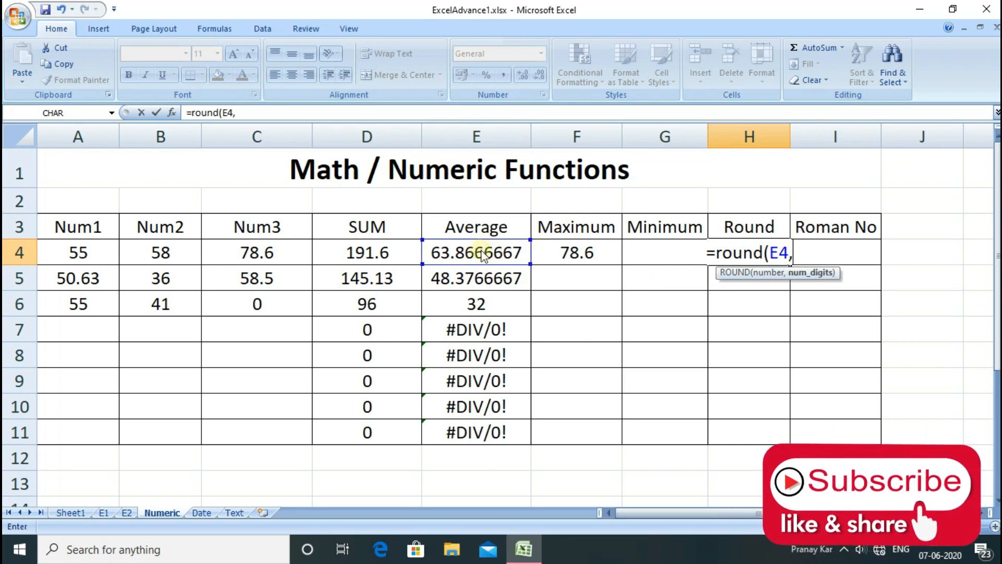
pyautogui.write('0')
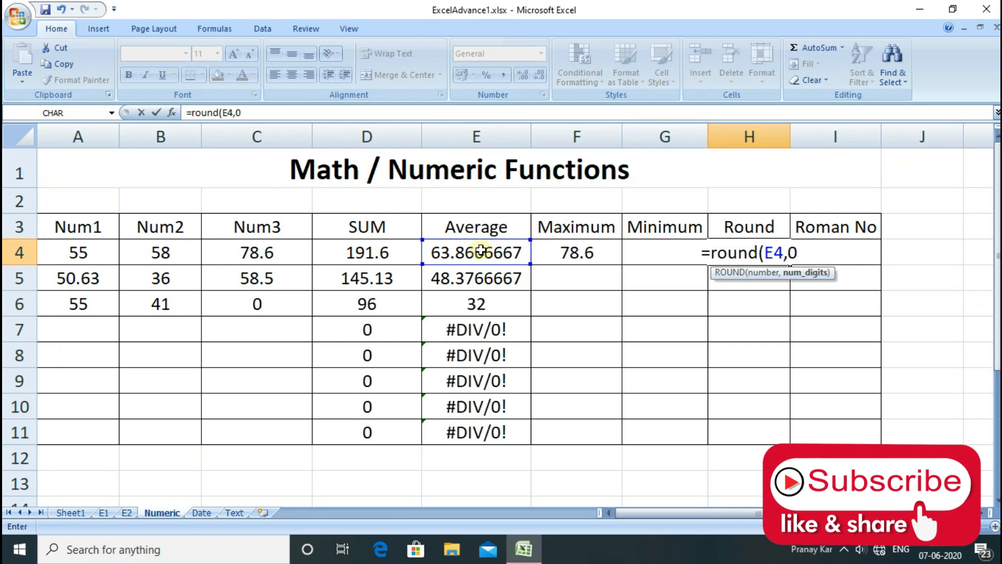
pyautogui.write(')')
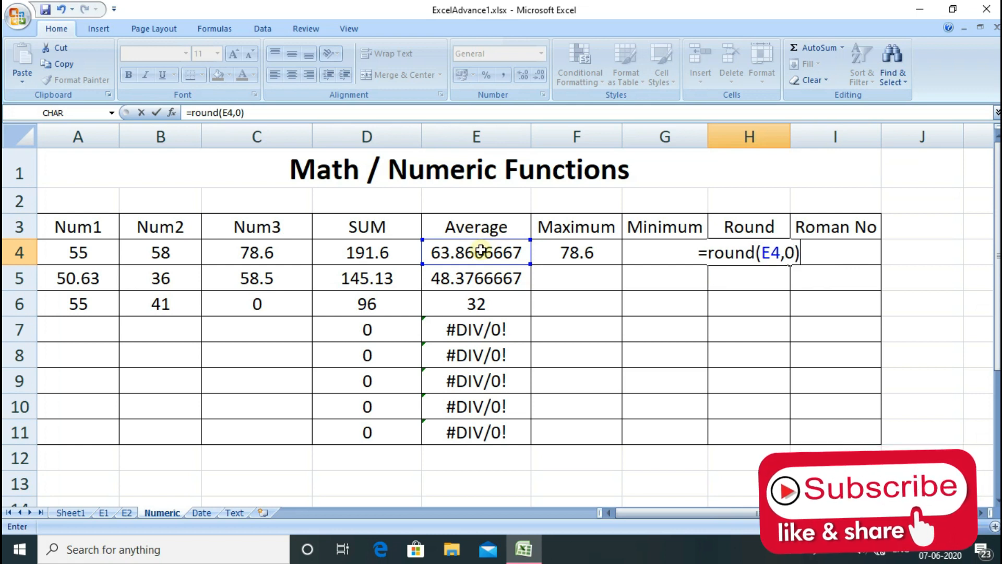
pyautogui.press('Return')
pyautogui.click(740, 256)
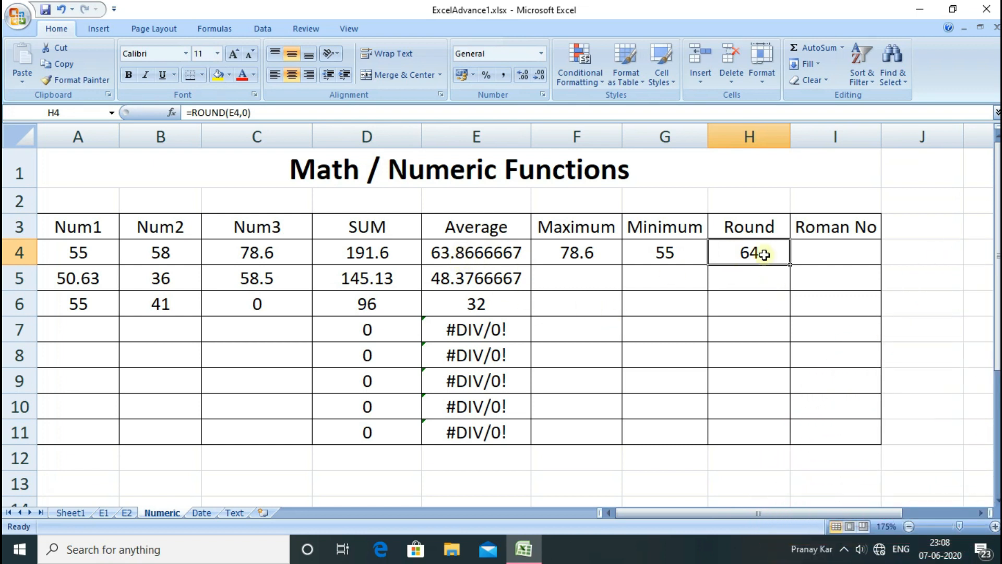
# Replace the formula in cell H4 with =ROUND(E4,2) to round row 4's average to two decimals.
pyautogui.click(764, 280)
pyautogui.click(756, 254)
pyautogui.write('=r')
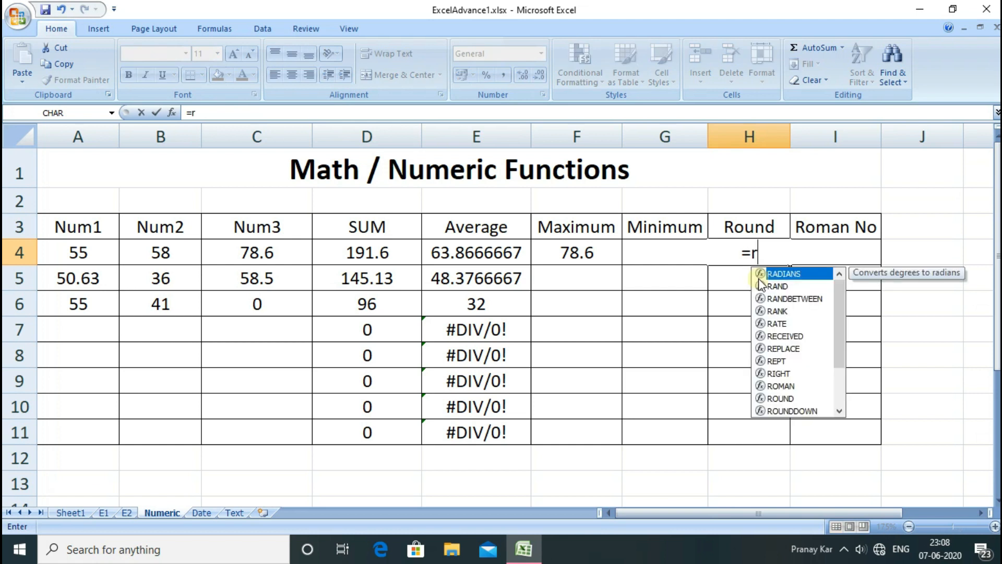
pyautogui.write('ound(')
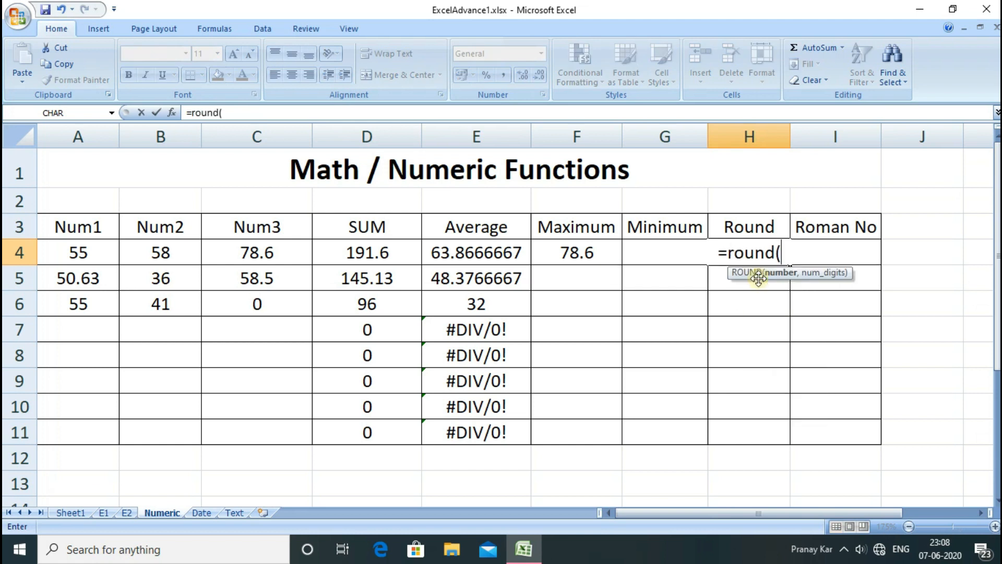
pyautogui.click(496, 253)
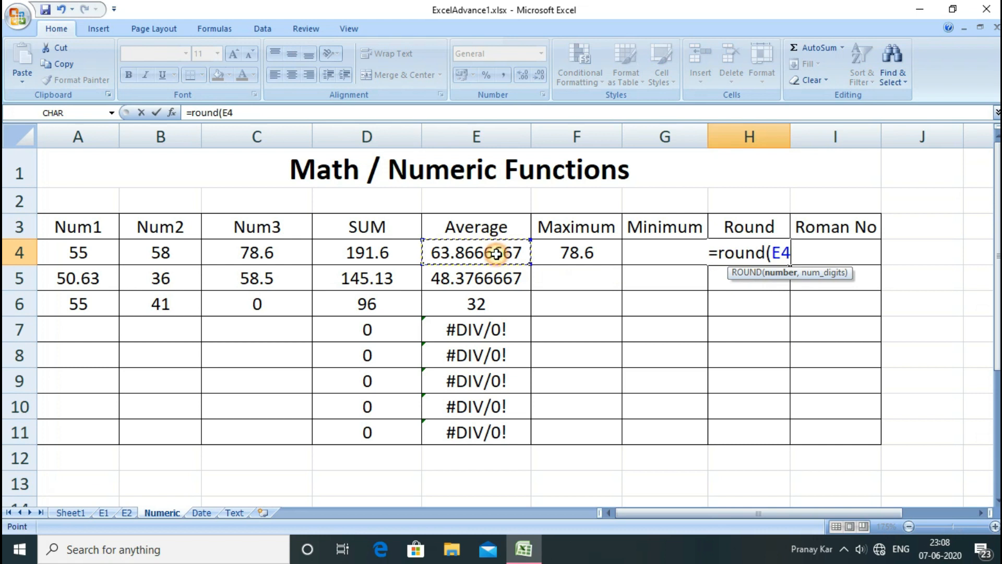
pyautogui.write(',2')
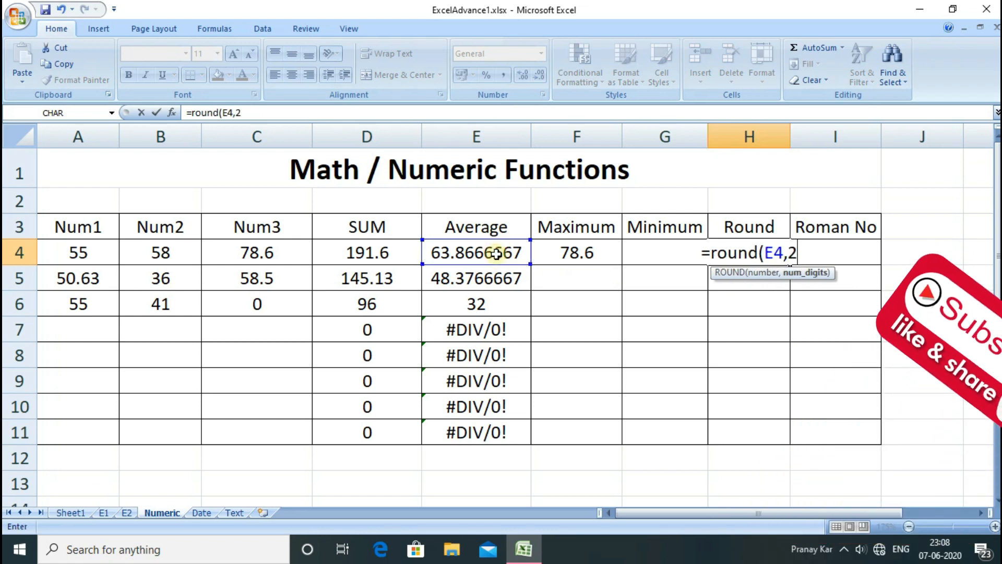
pyautogui.write(')')
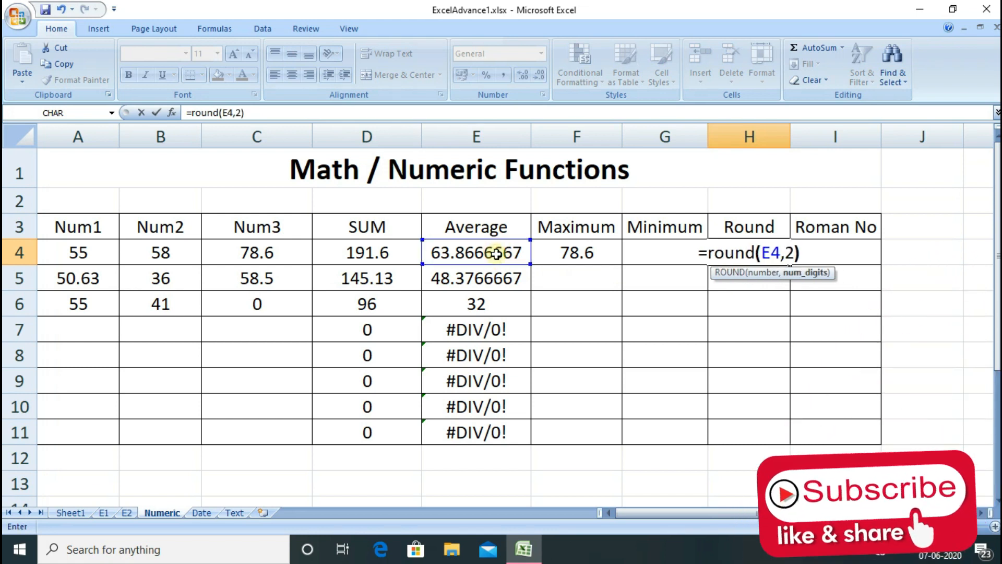
pyautogui.press('Return')
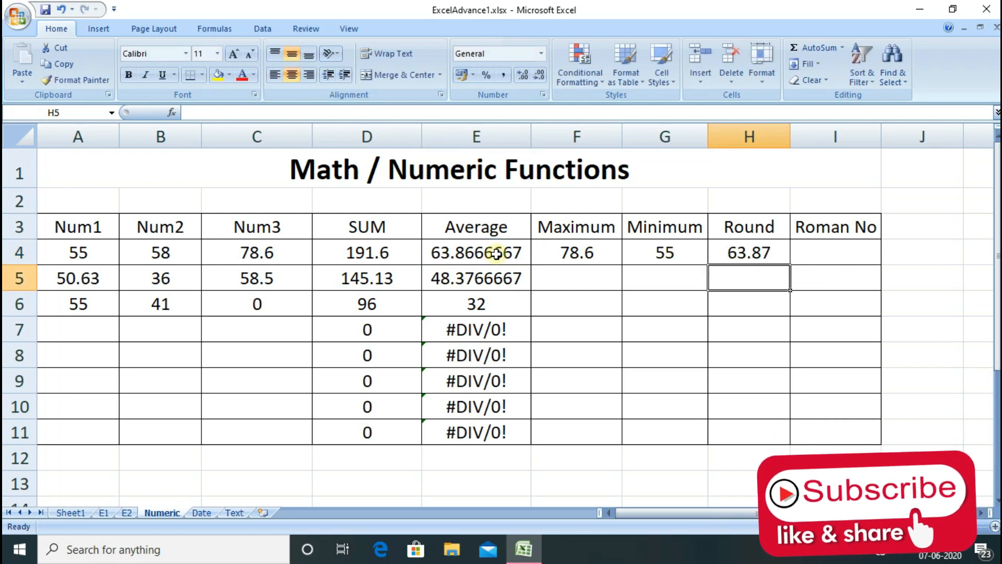
# Fill the Maximum, Minimum and Round formulas in F4:H4 down to row 11.
pyautogui.click(766, 253)
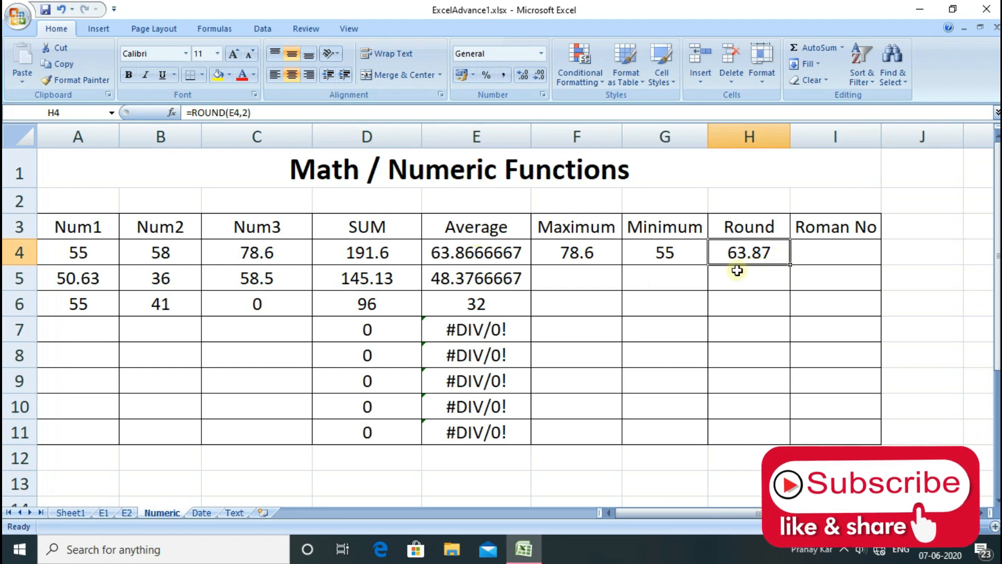
pyautogui.moveTo(585, 253); pyautogui.dragTo(730, 258)
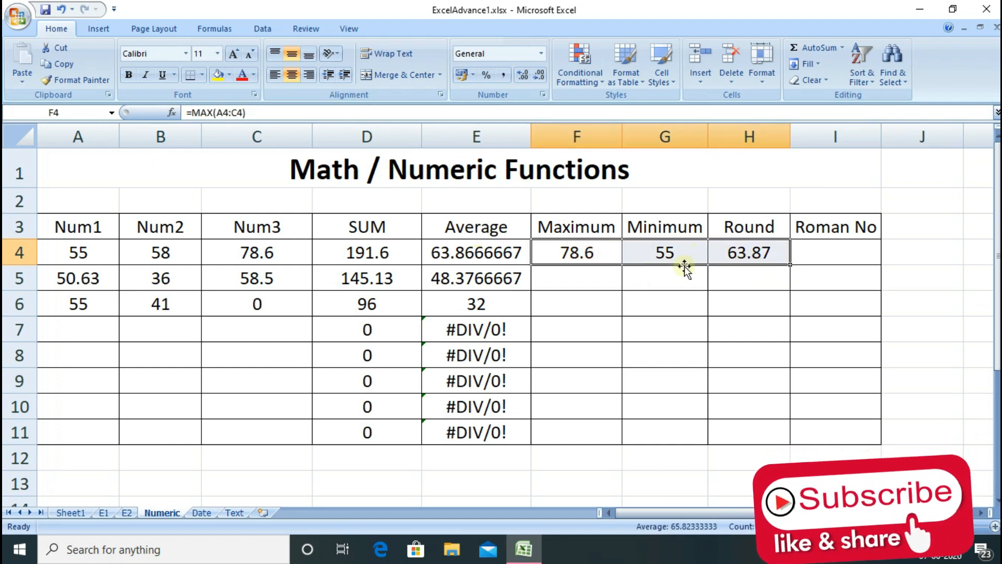
pyautogui.moveTo(790, 264); pyautogui.dragTo(783, 432)
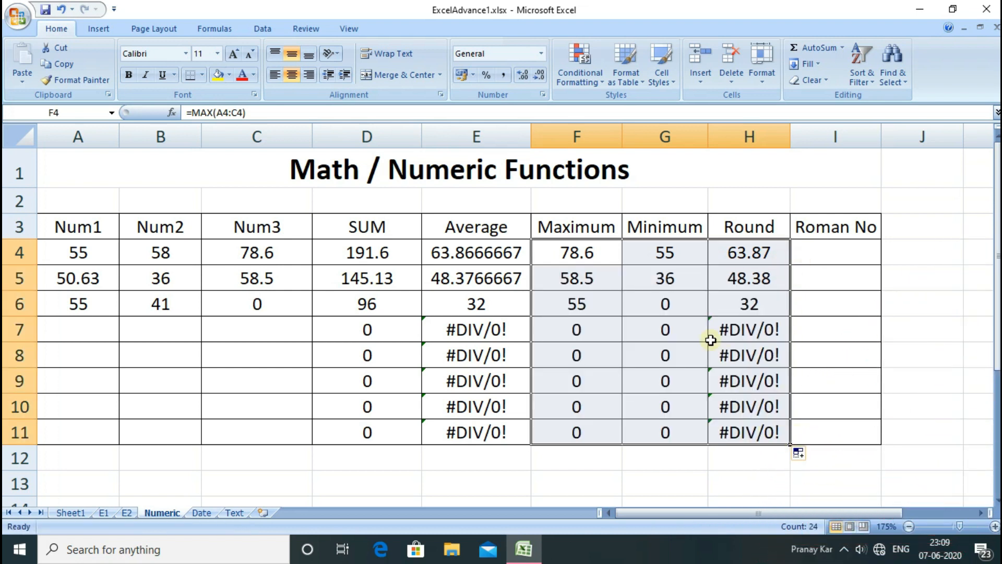
# Convert row 4's minimum to a Roman numeral in cell I4 with =ROMAN(G4) and fill it down to I10.
pyautogui.click(811, 260)
pyautogui.click(833, 276)
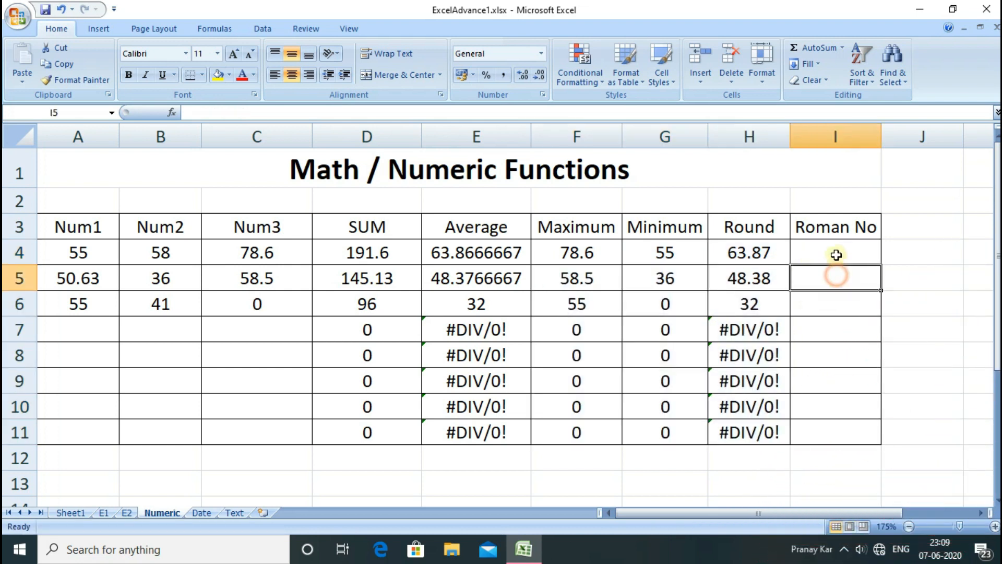
pyautogui.click(835, 252)
pyautogui.click(832, 281)
pyautogui.click(834, 251)
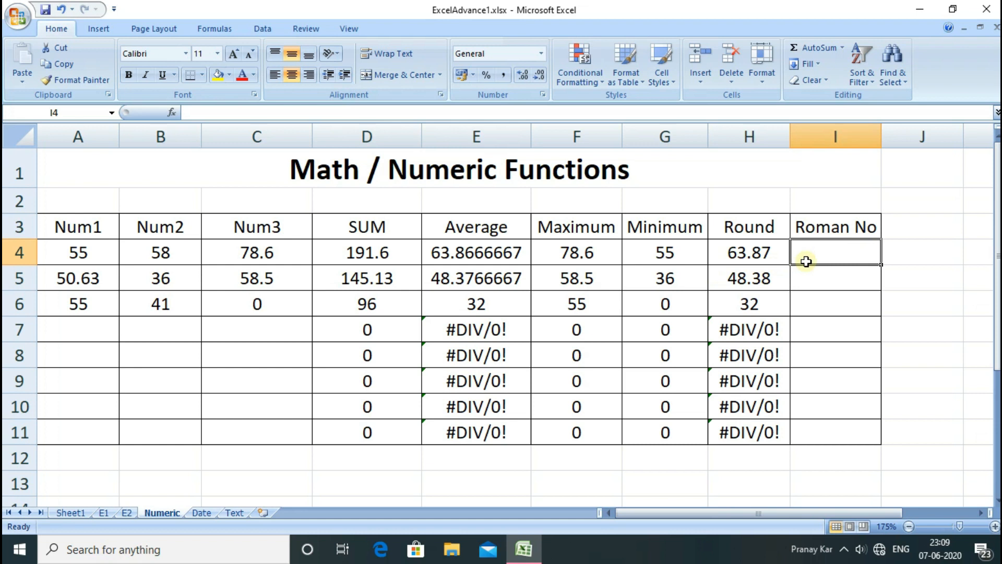
pyautogui.write('=roman')
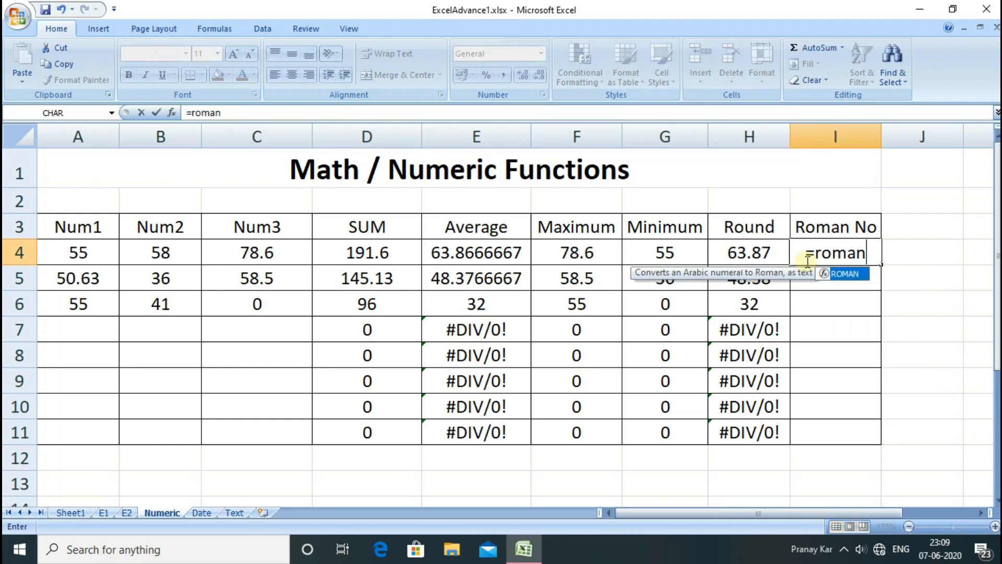
pyautogui.write('(')
pyautogui.click(683, 255)
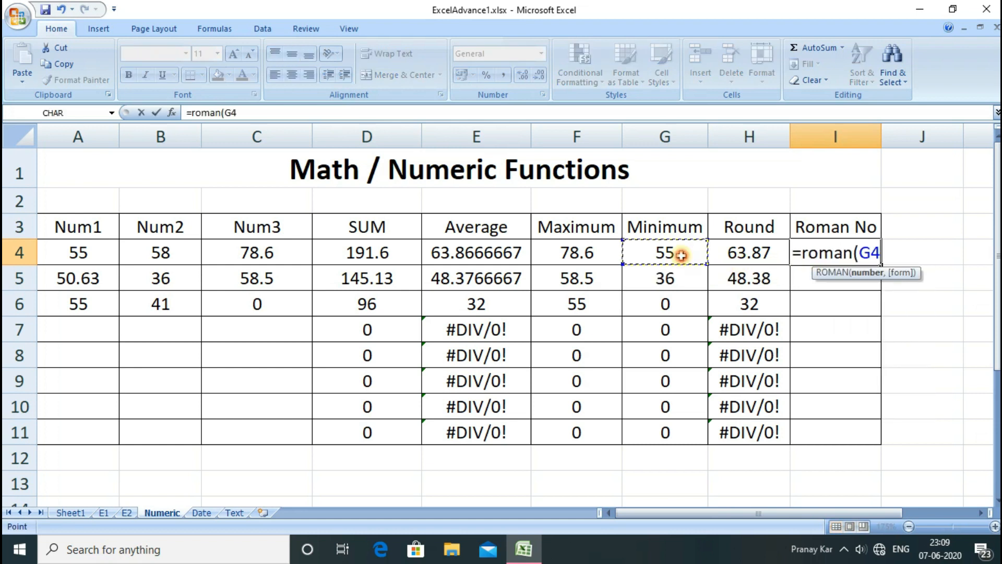
pyautogui.write(')')
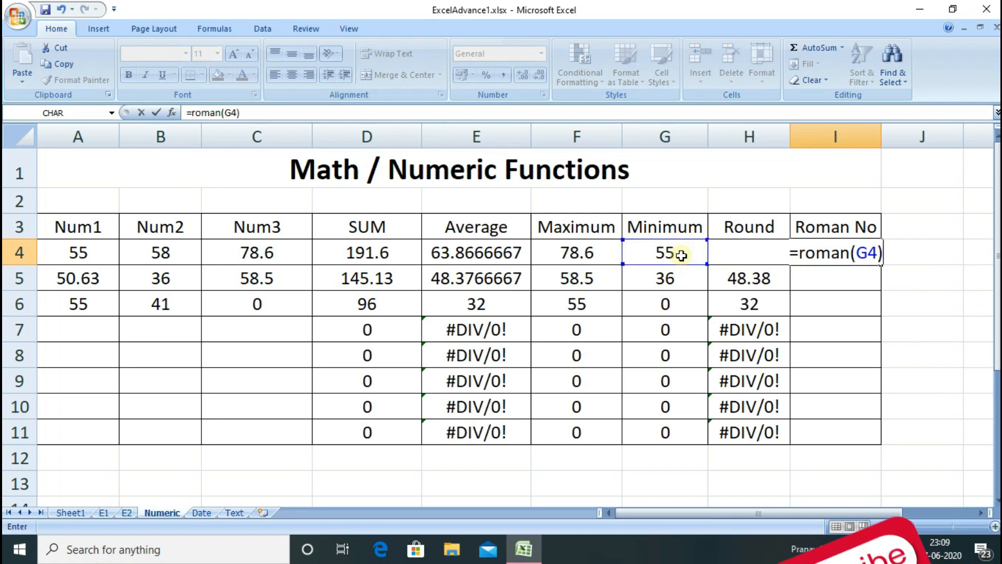
pyautogui.press('Return')
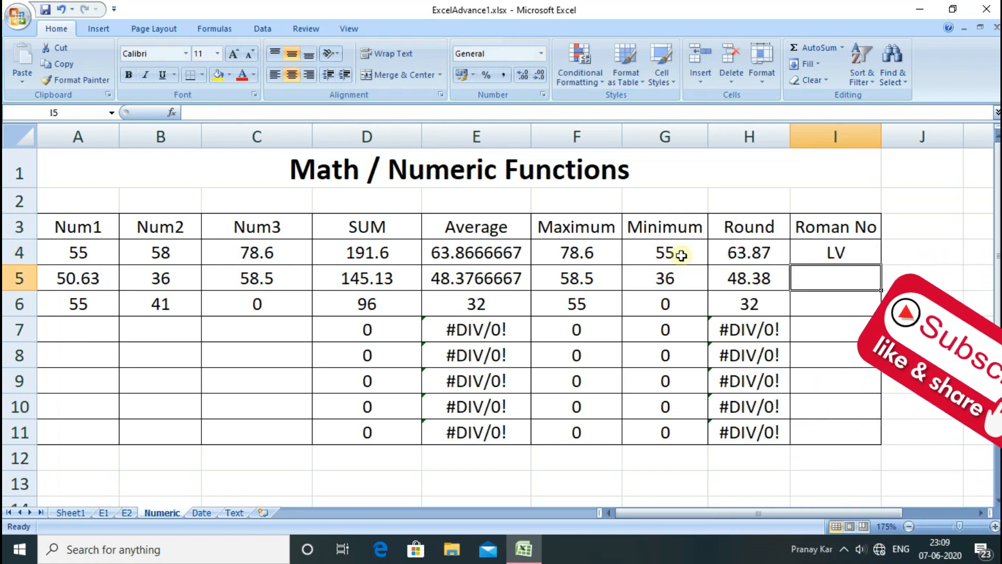
pyautogui.click(875, 259)
pyautogui.moveTo(881, 267); pyautogui.dragTo(870, 418)
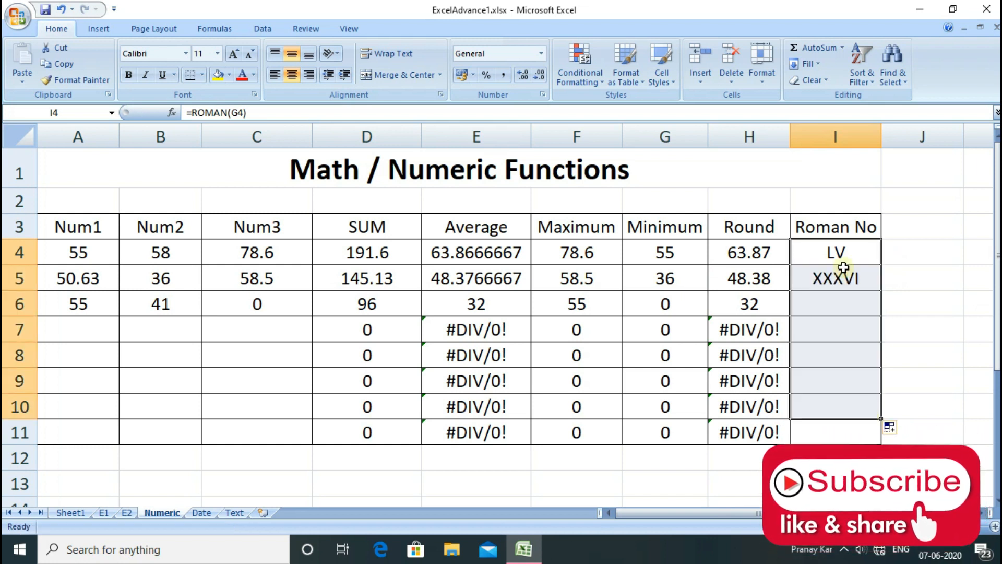
pyautogui.click(844, 332)
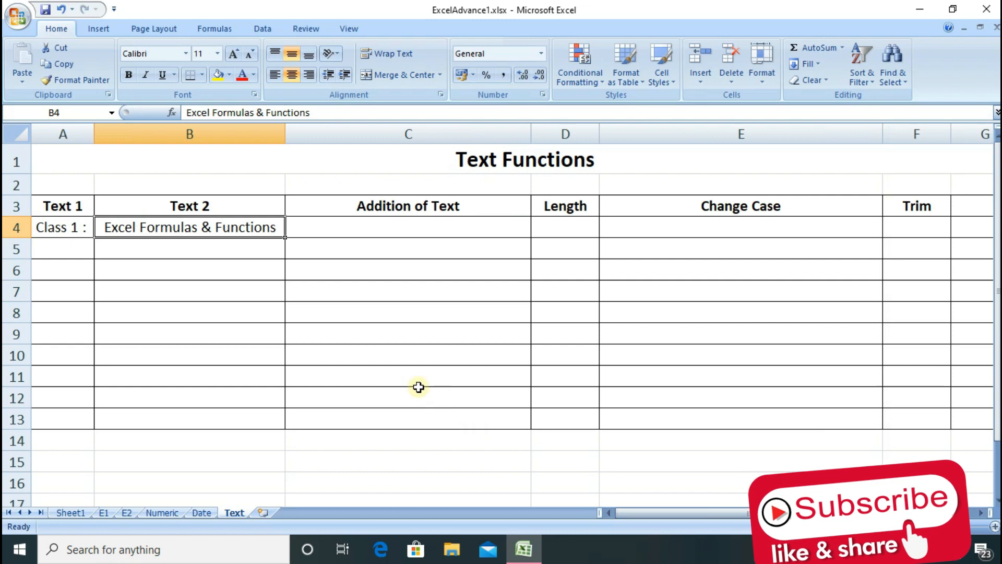
pyautogui.click(66, 246)
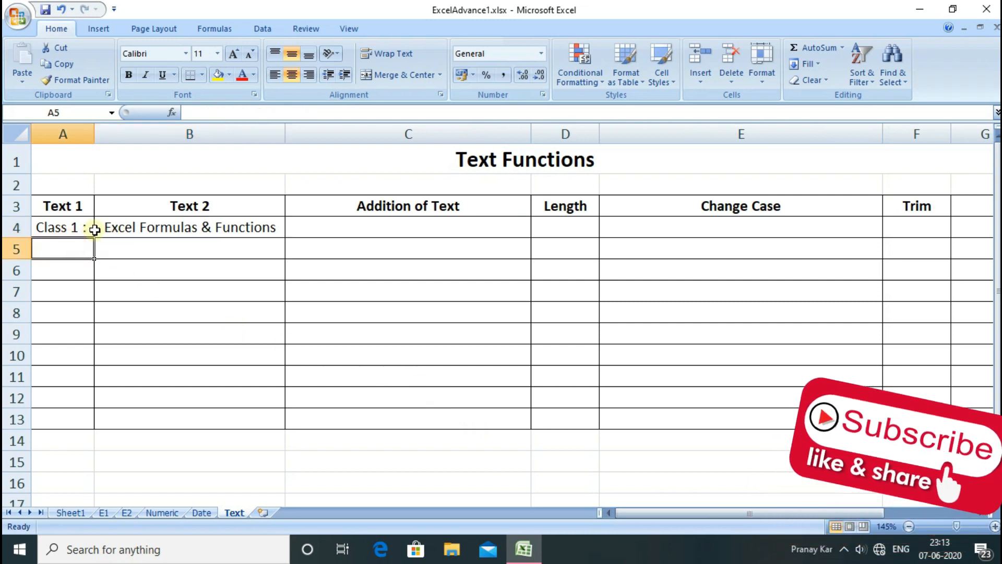
pyautogui.click(72, 229)
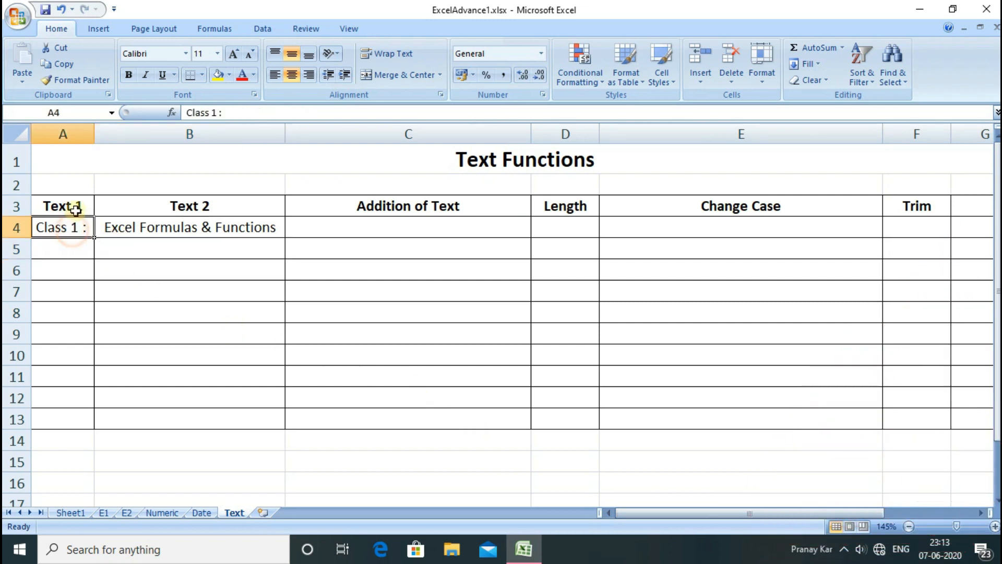
pyautogui.click(182, 225)
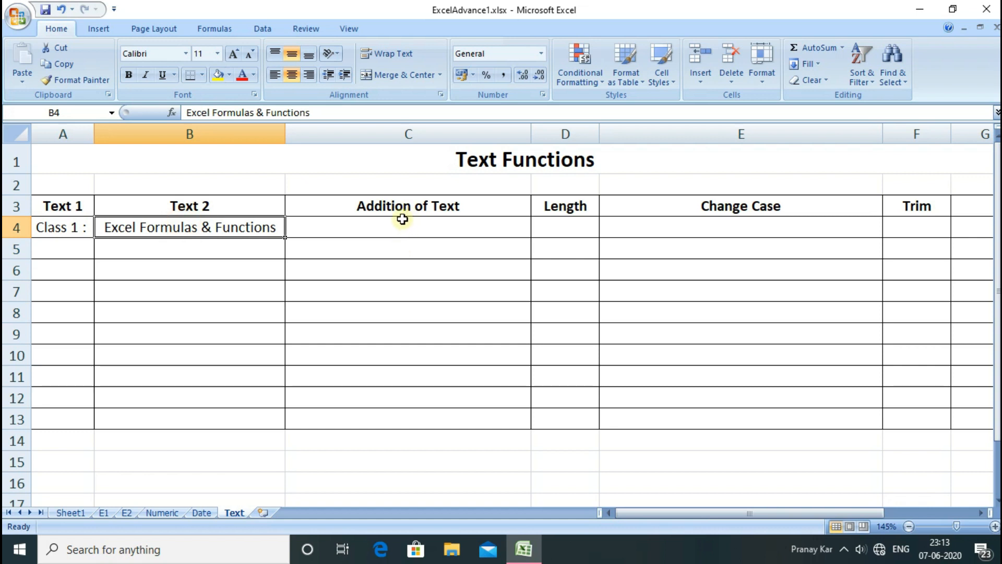
# Join the two texts of row 4 in cell C4 of sheet Text with the formula =CONCATENATE(A4,B4).
pyautogui.click(402, 219)
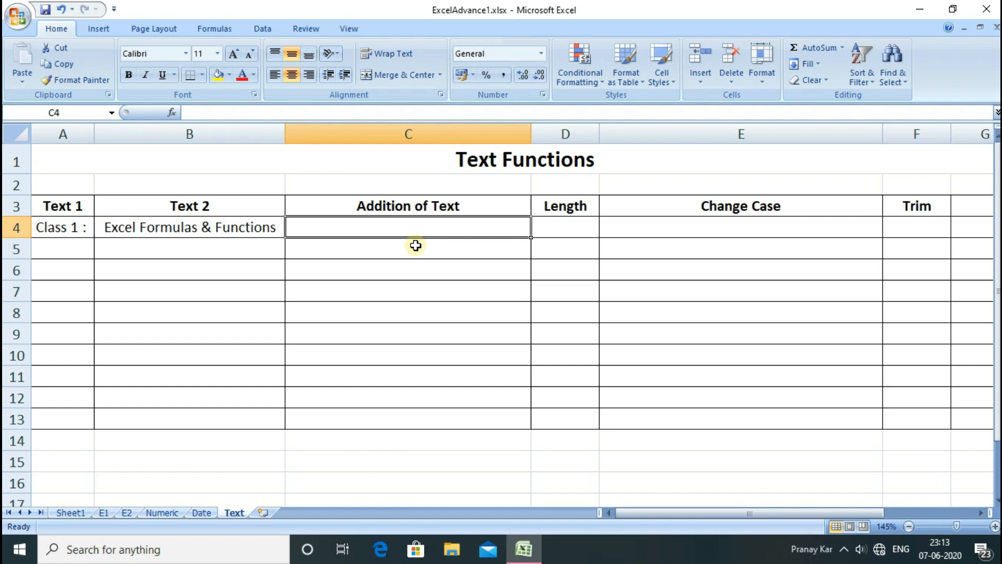
pyautogui.write('=co')
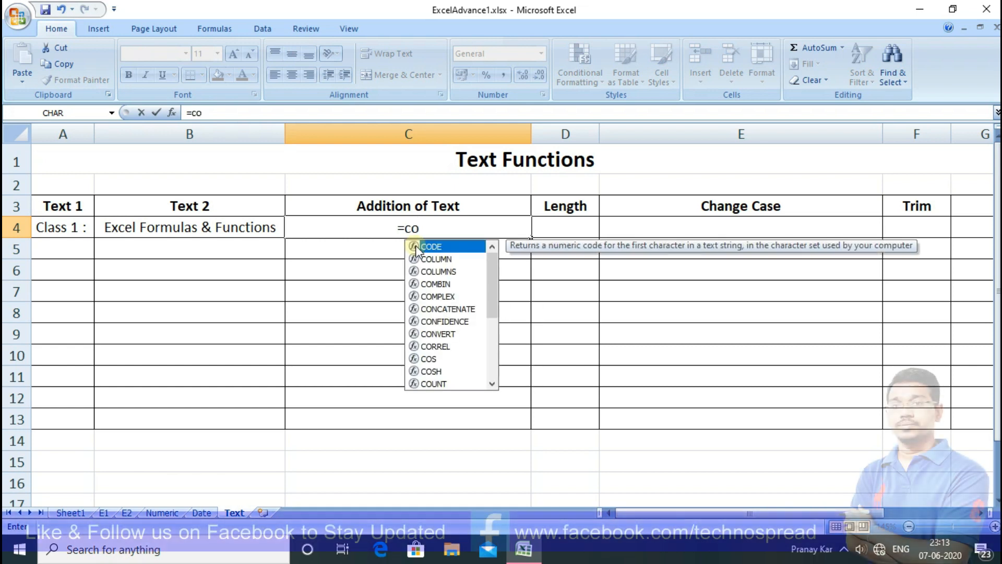
pyautogui.write('ncatenate')
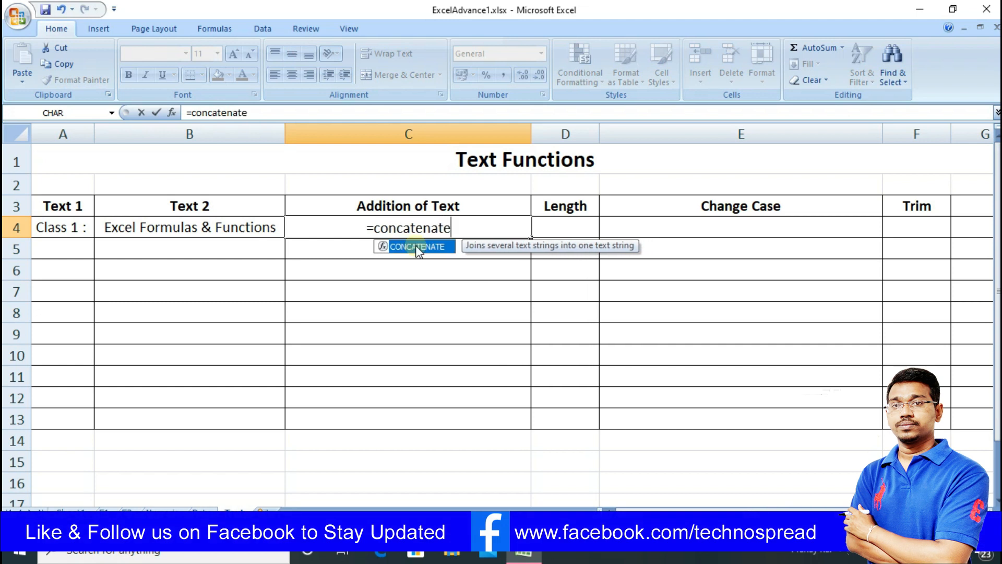
pyautogui.write('(')
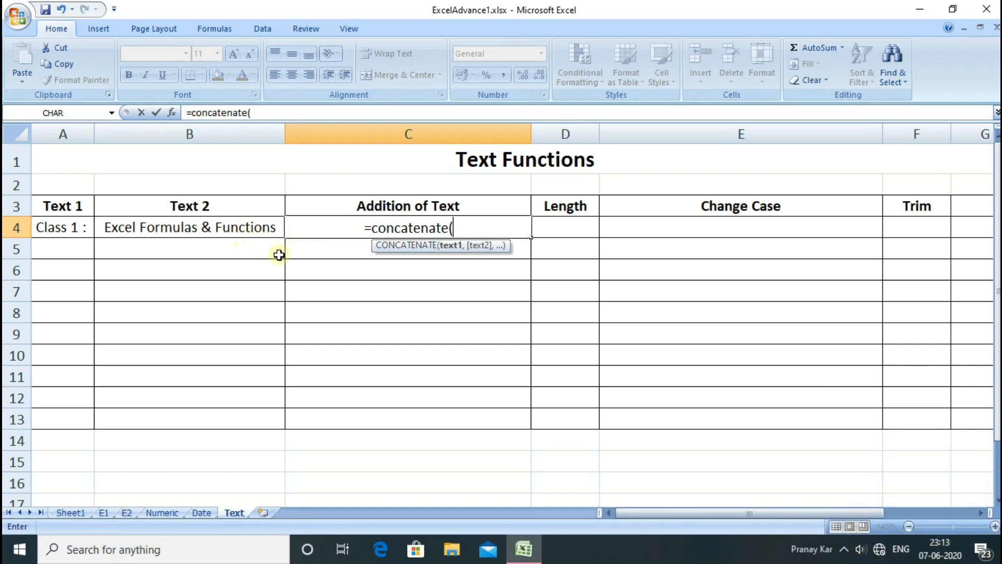
pyautogui.click(67, 228)
pyautogui.write(',')
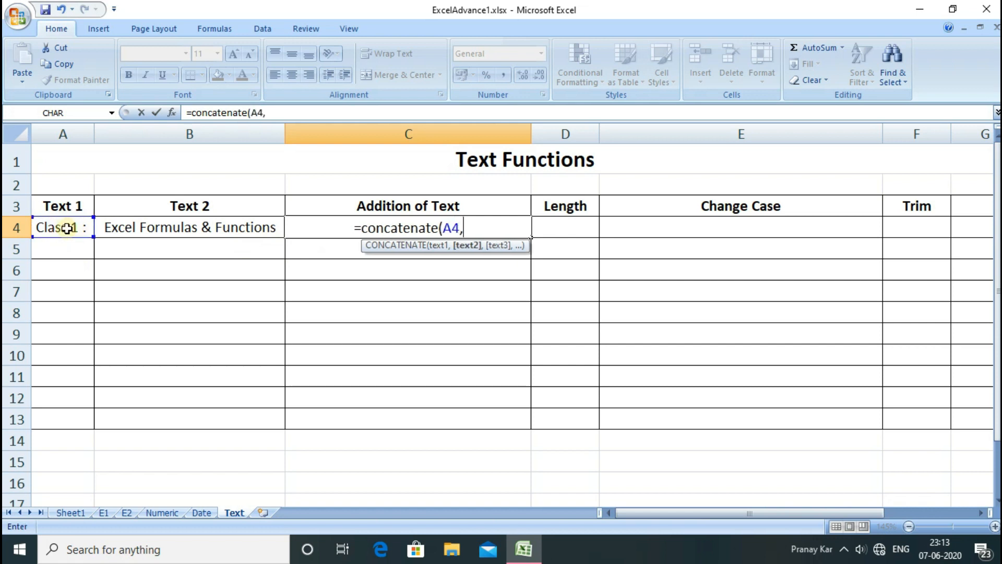
pyautogui.click(153, 230)
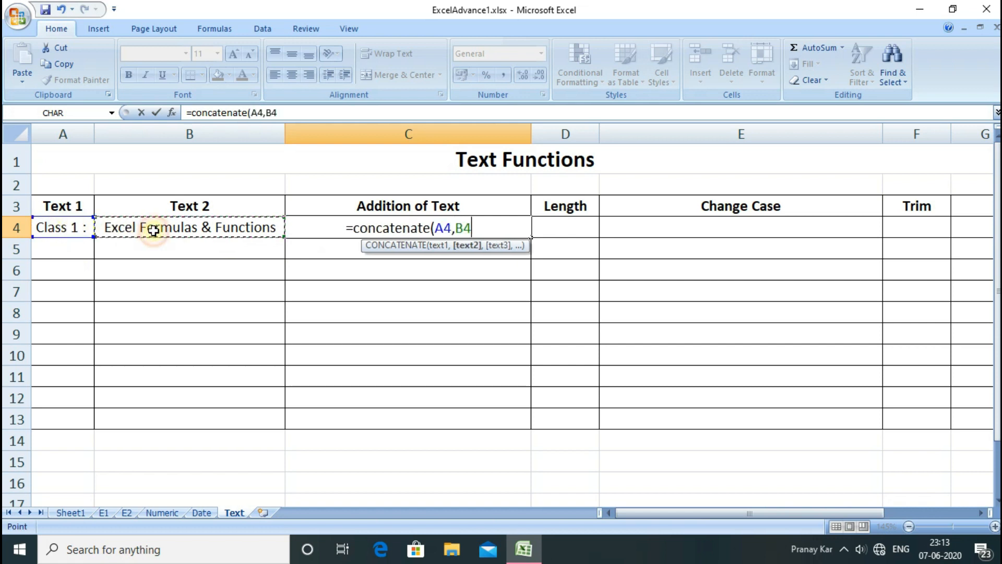
pyautogui.write(')')
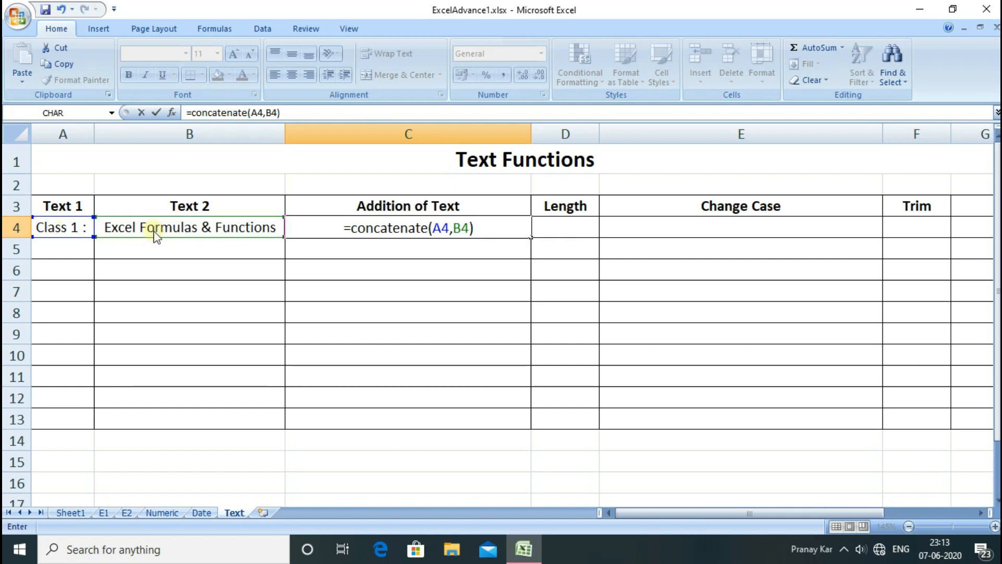
pyautogui.press('Return')
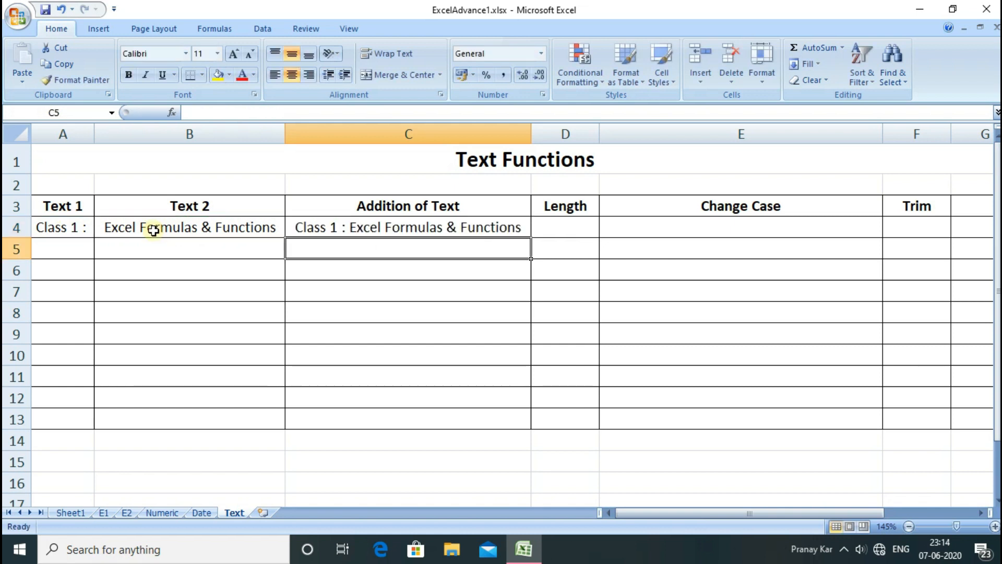
pyautogui.moveTo(74, 224); pyautogui.dragTo(117, 227)
pyautogui.click(327, 226)
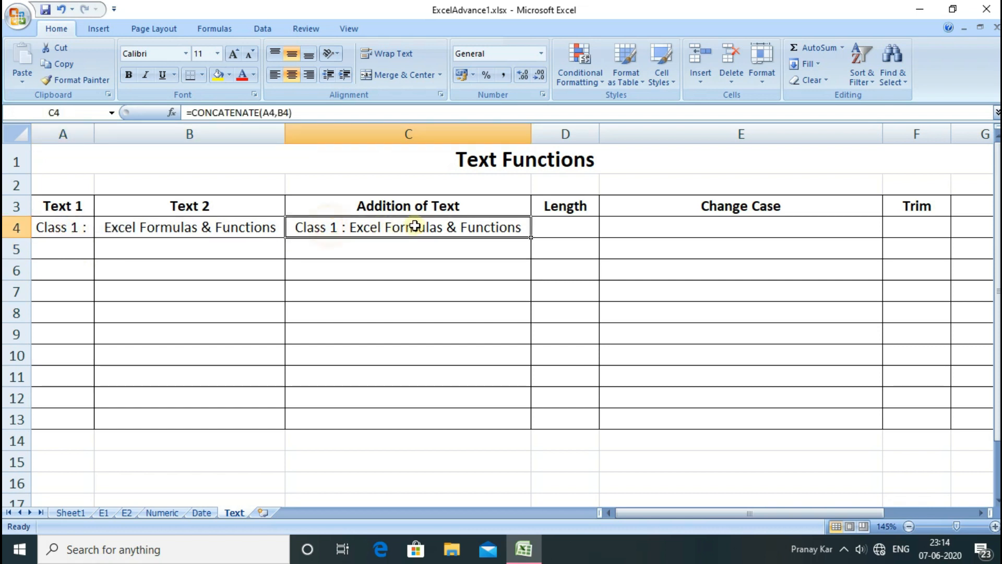
# Count the characters of row 4's combined text in cell D4 with the formula =LEN(C4).
pyautogui.press('Right')
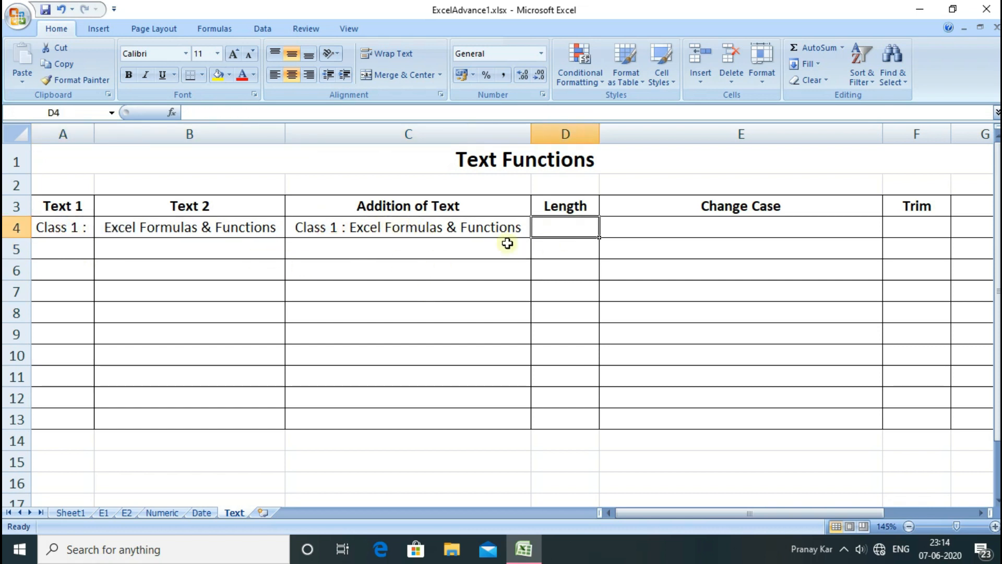
pyautogui.click(321, 226)
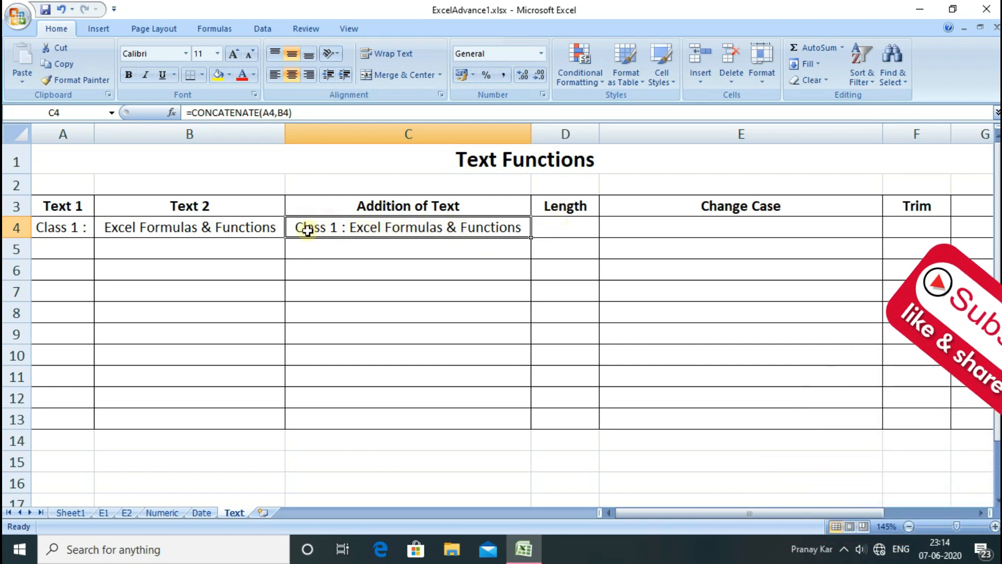
pyautogui.click(560, 224)
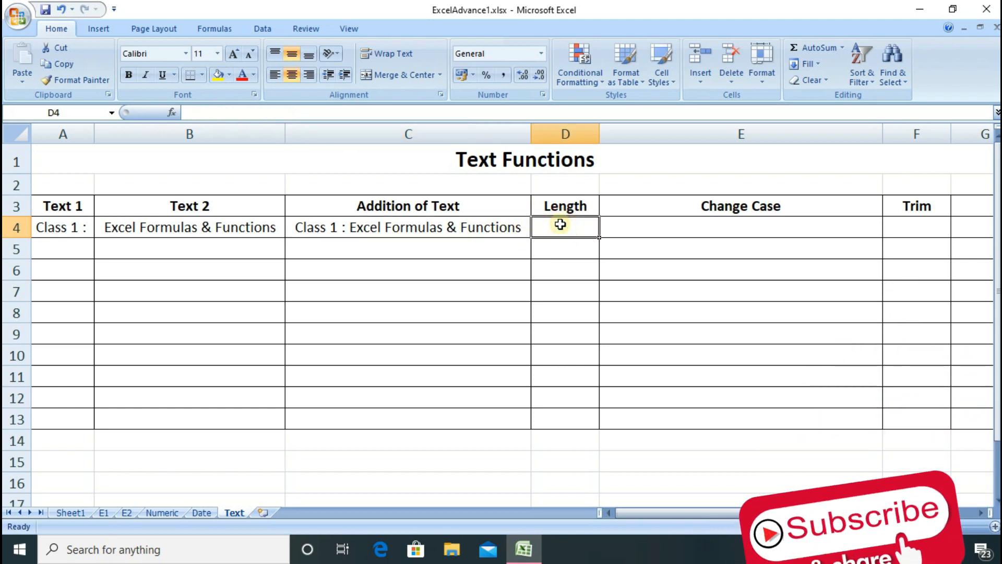
pyautogui.write('=len')
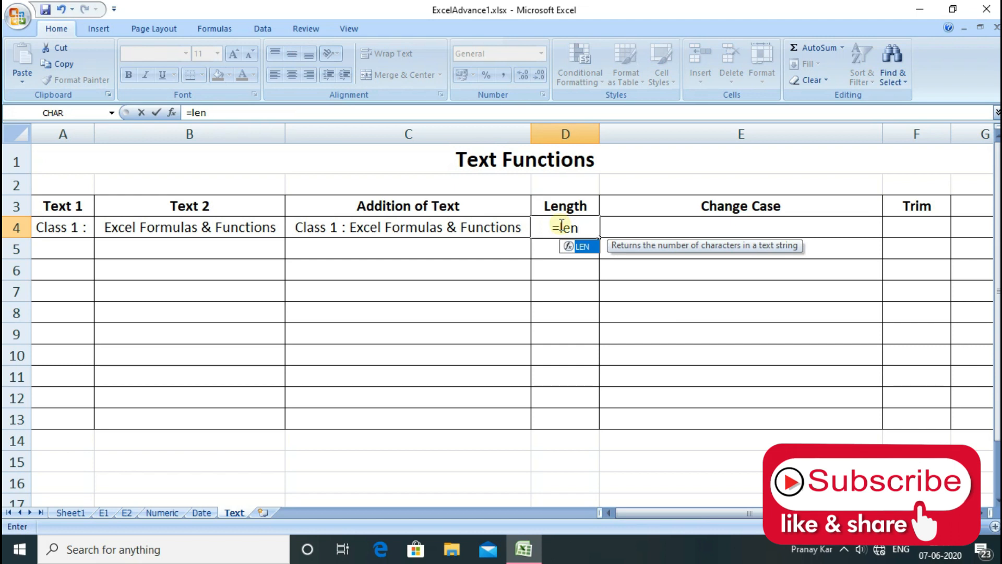
pyautogui.write('(')
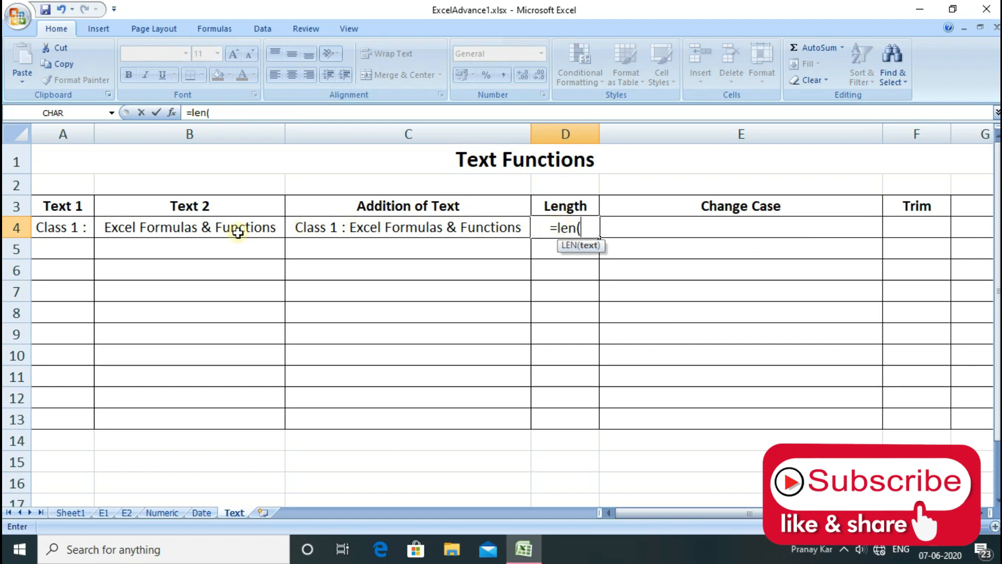
pyautogui.click(406, 229)
pyautogui.write(')')
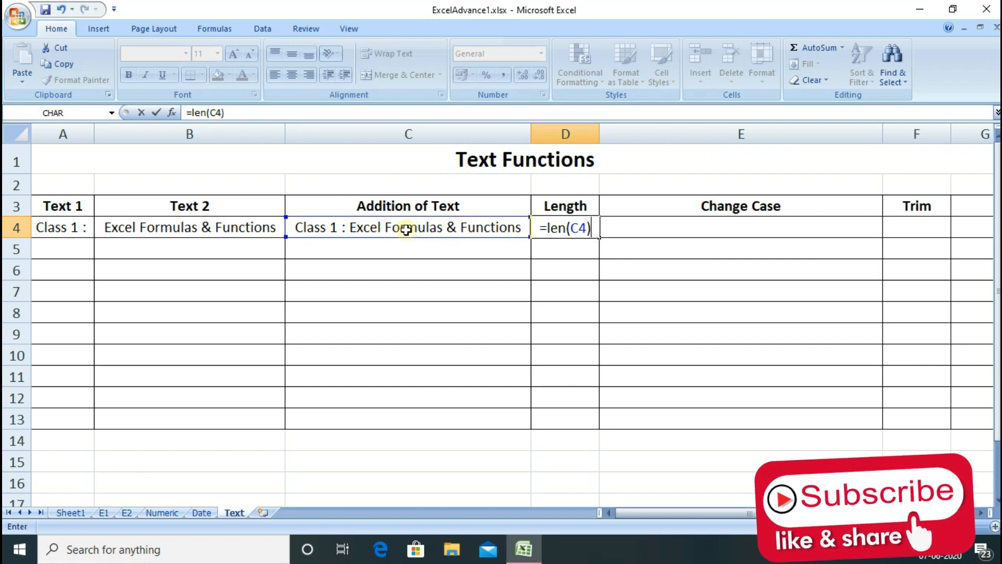
pyautogui.press('Return')
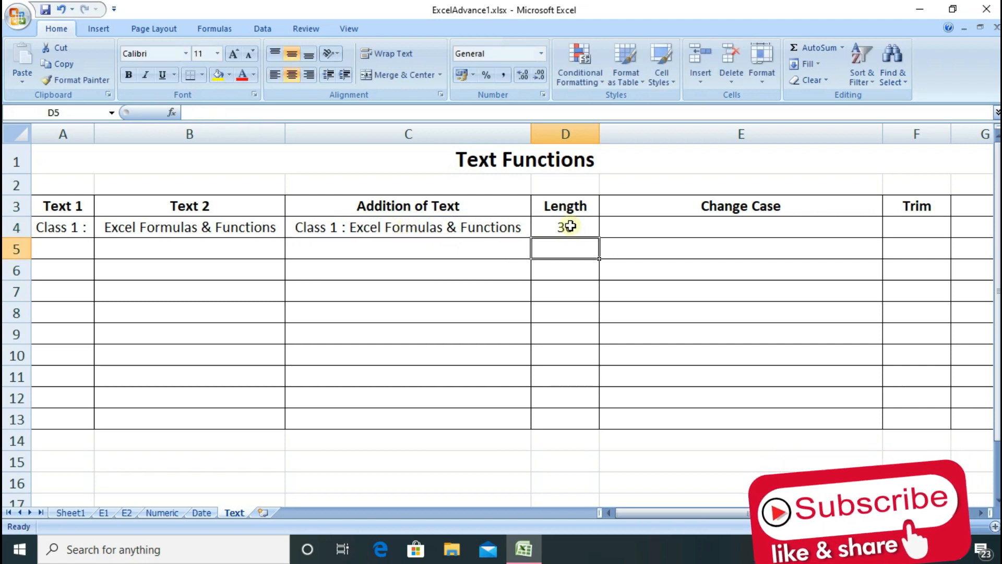
pyautogui.click(459, 228)
pyautogui.click(575, 225)
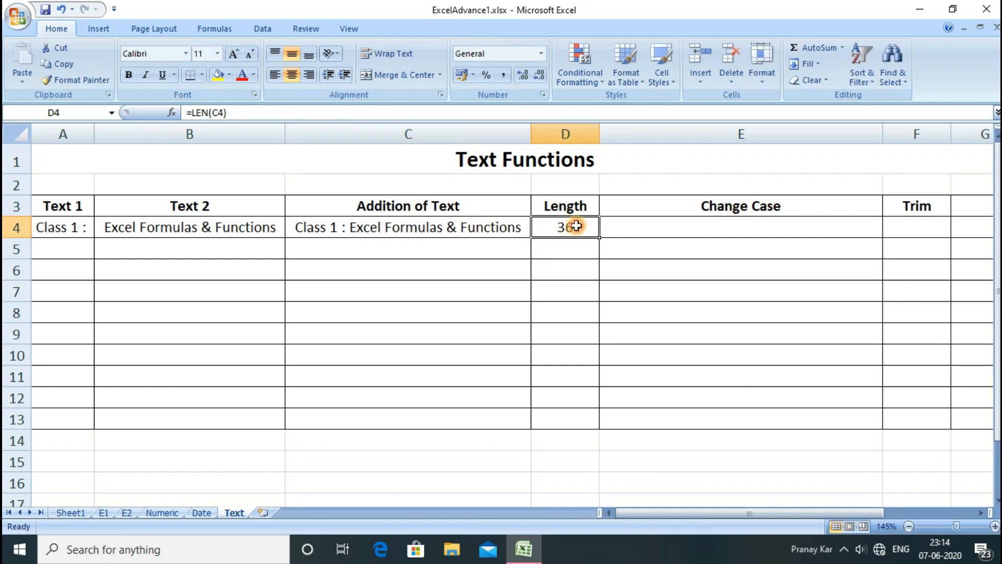
# Convert row 4's combined text to uppercase in cell E4 with the formula =UPPER(C4).
pyautogui.click(741, 219)
pyautogui.click(310, 230)
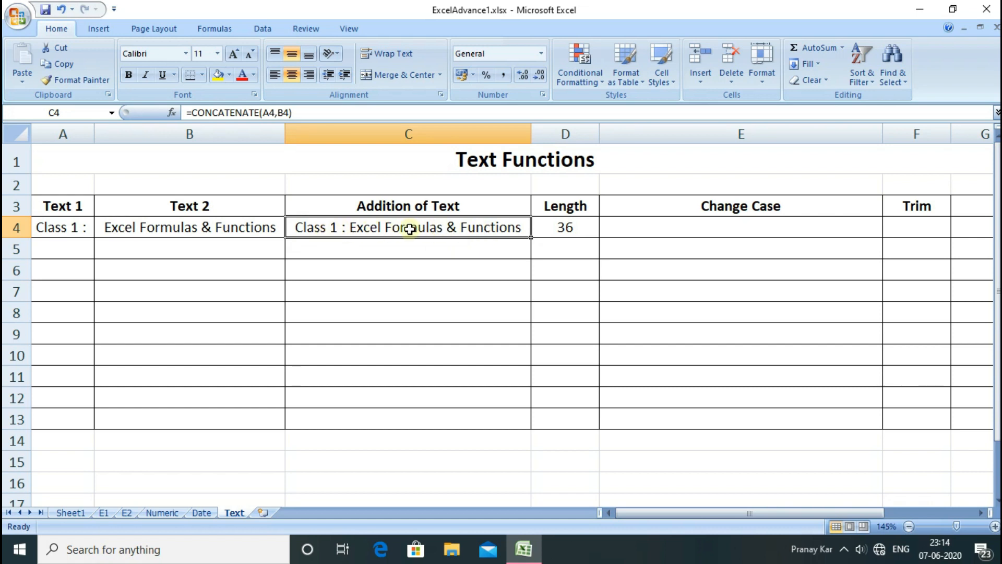
pyautogui.click(699, 232)
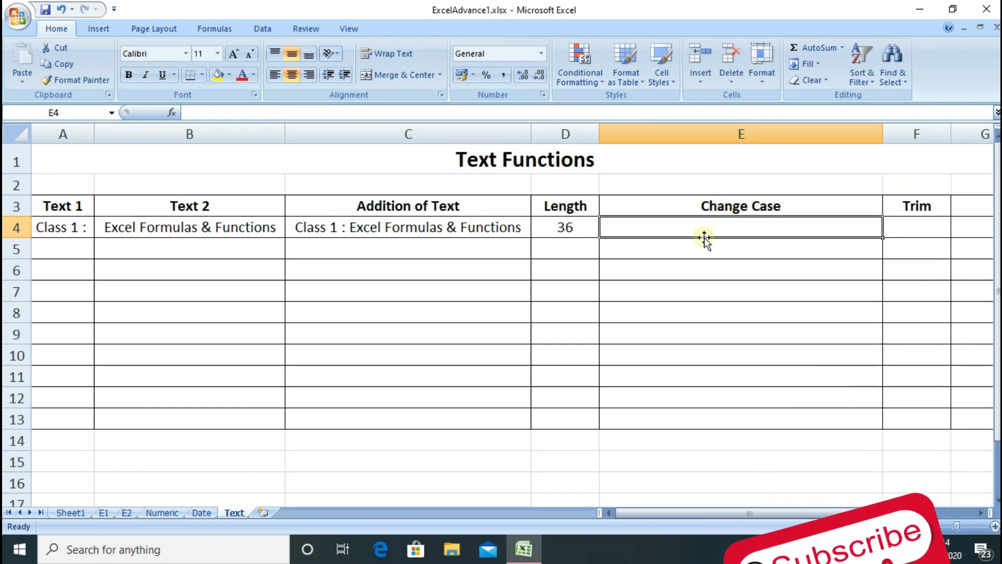
pyautogui.write('=up')
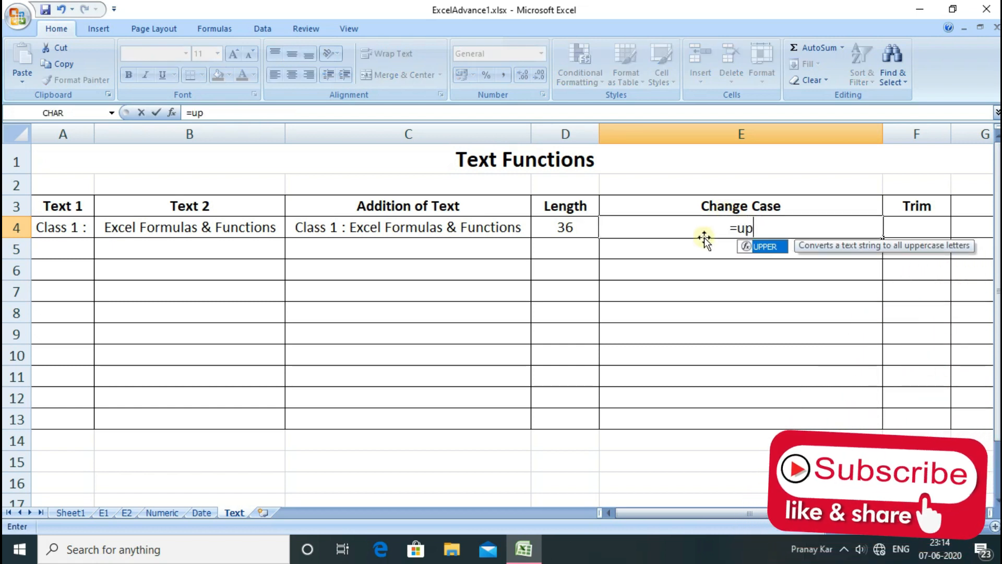
pyautogui.write('per(')
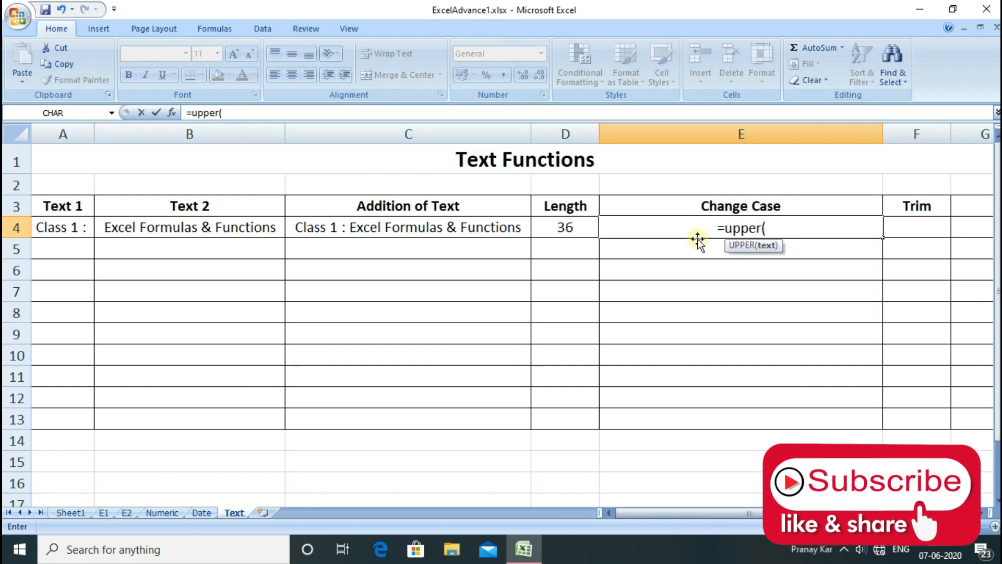
pyautogui.click(504, 228)
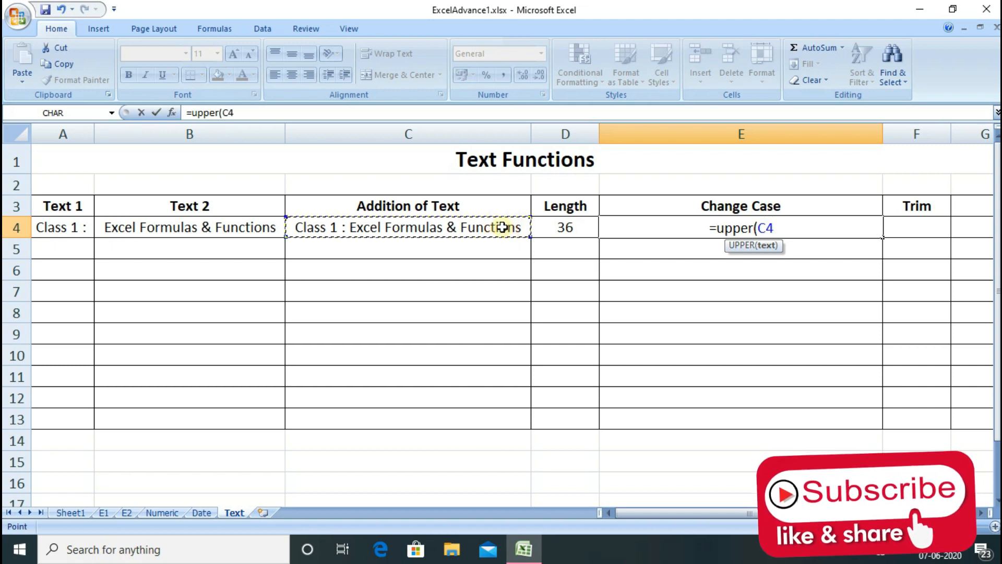
pyautogui.write(')')
pyautogui.press('Return')
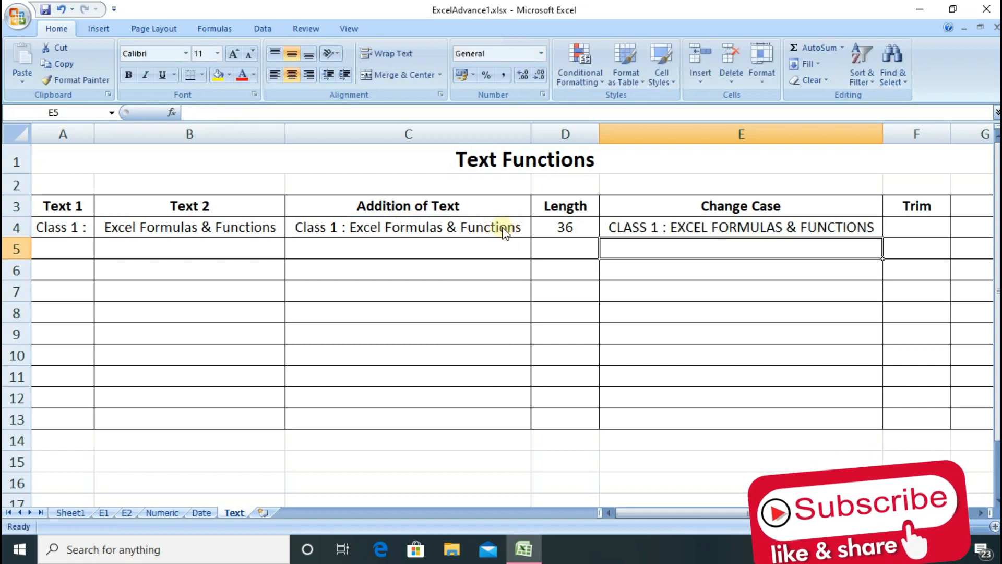
pyautogui.click(708, 228)
pyautogui.click(715, 242)
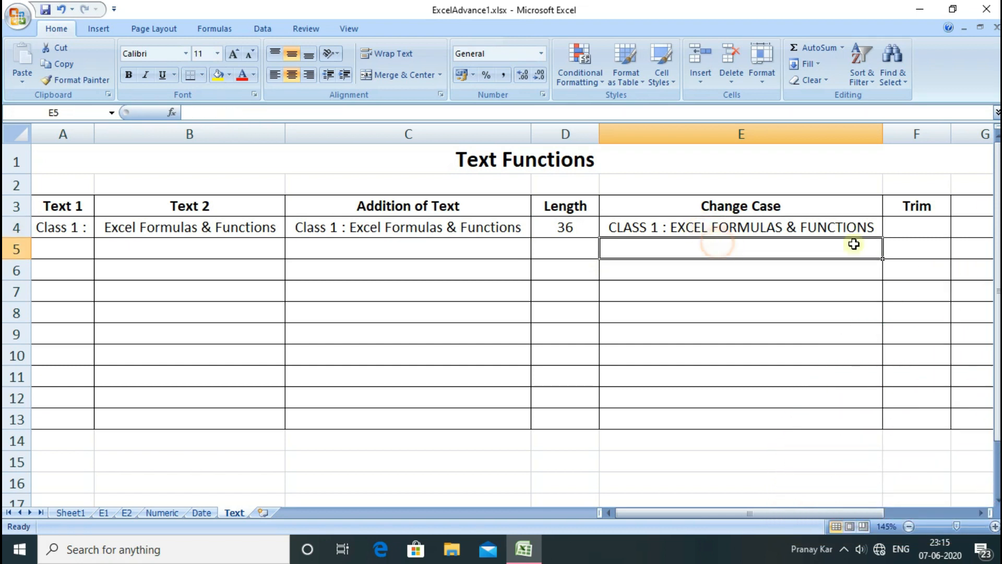
# Enter the sample text "Class 2 : Excelsd sdkjnfkld" in cell C5, with extra spaces around the colon.
pyautogui.click(900, 229)
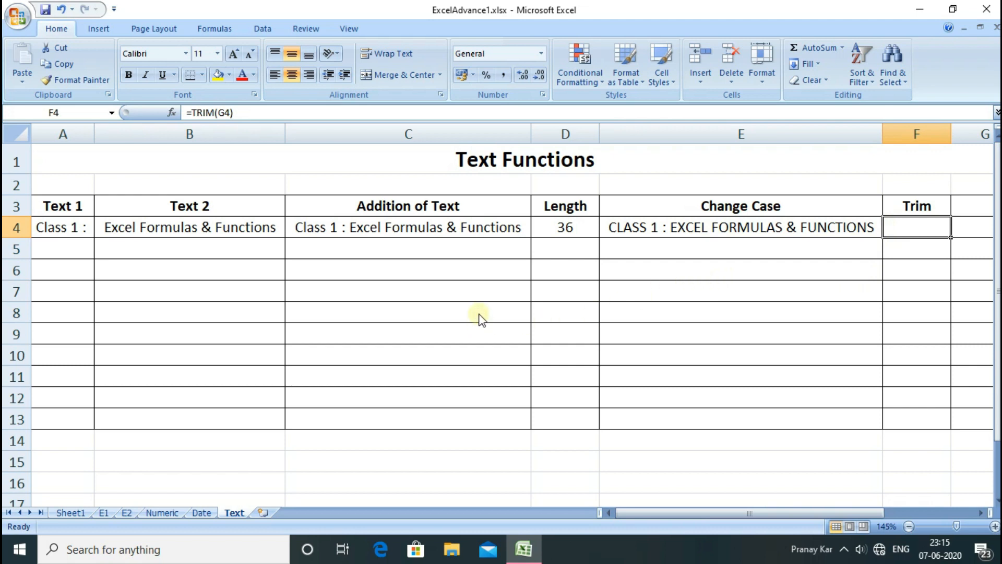
pyautogui.click(392, 233)
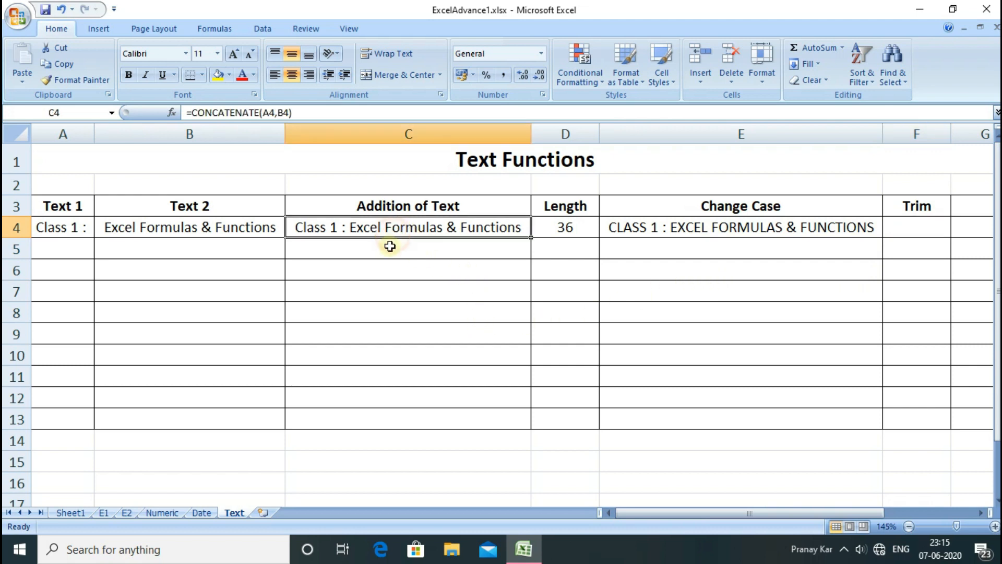
pyautogui.click(315, 249)
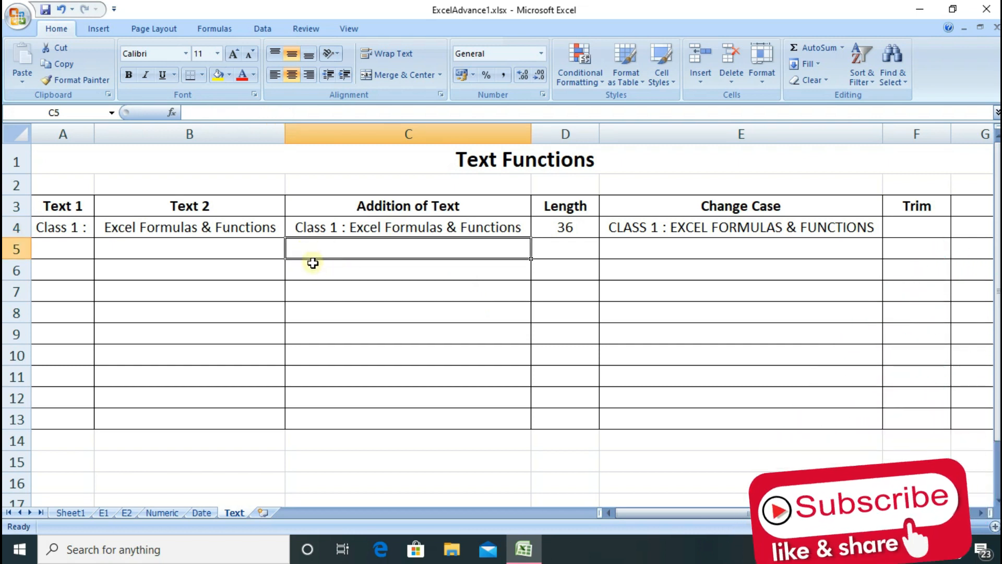
pyautogui.write('Class 2  ')
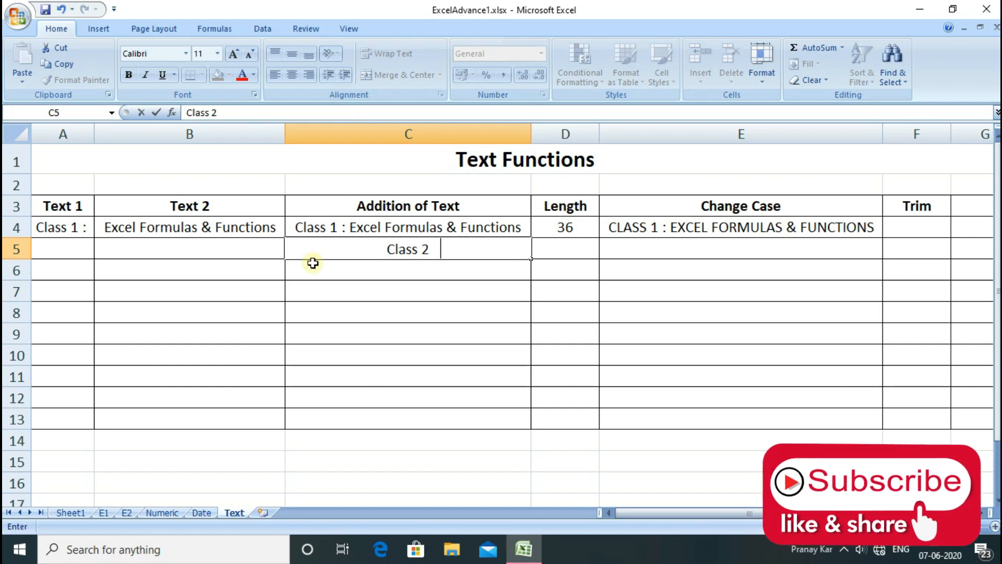
pyautogui.write(':')
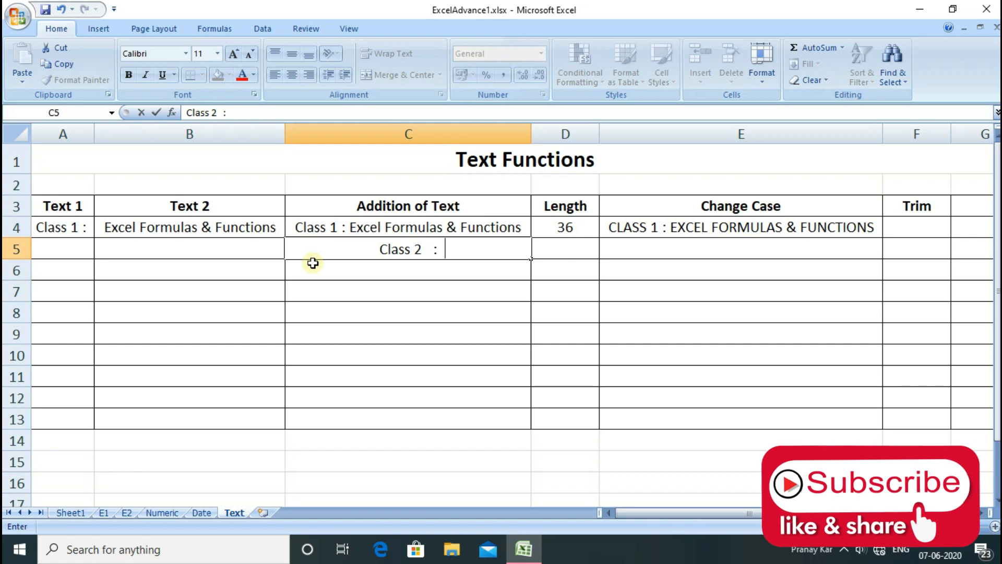
pyautogui.write('  Ex')
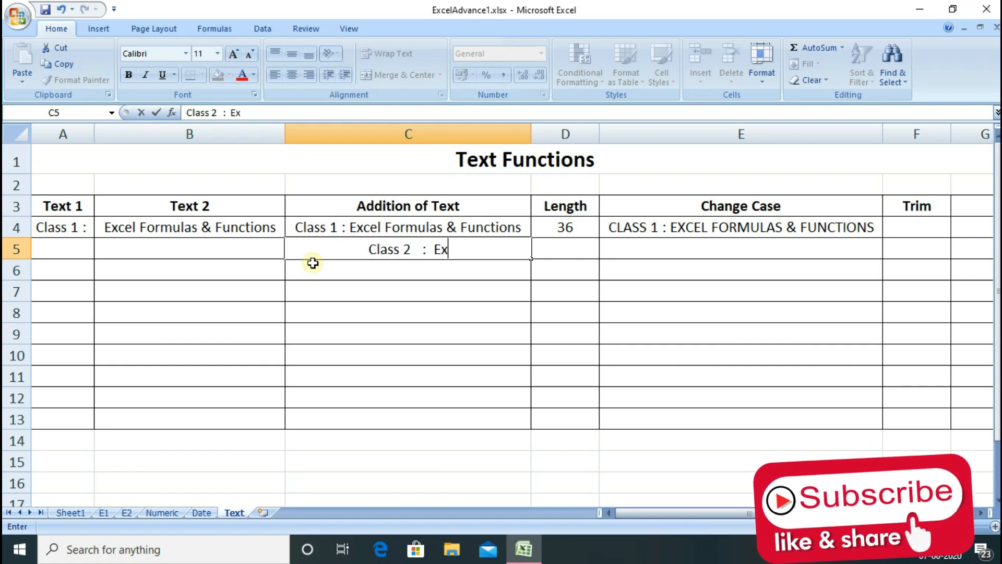
pyautogui.write('celsd sdkjnfkld')
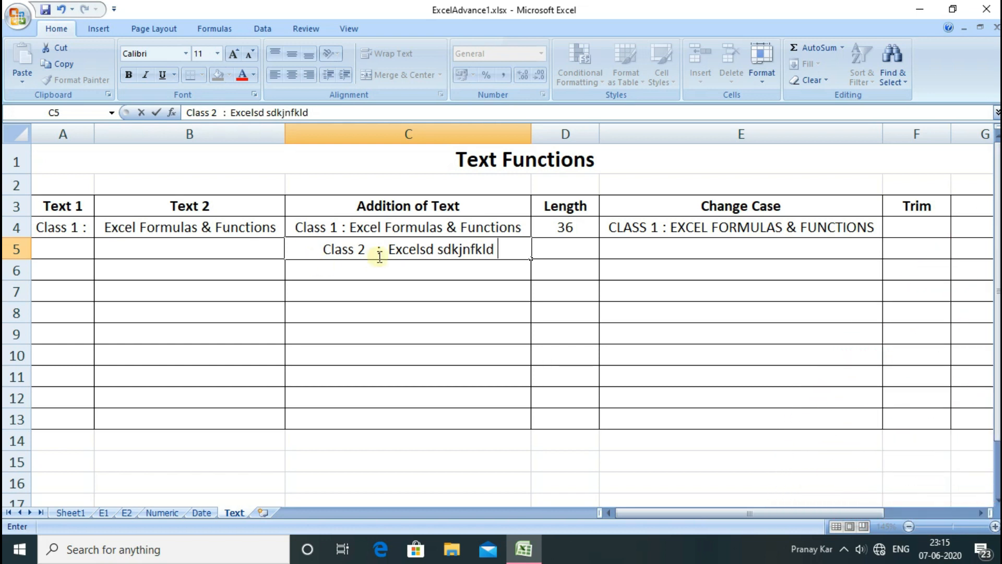
pyautogui.press('Return')
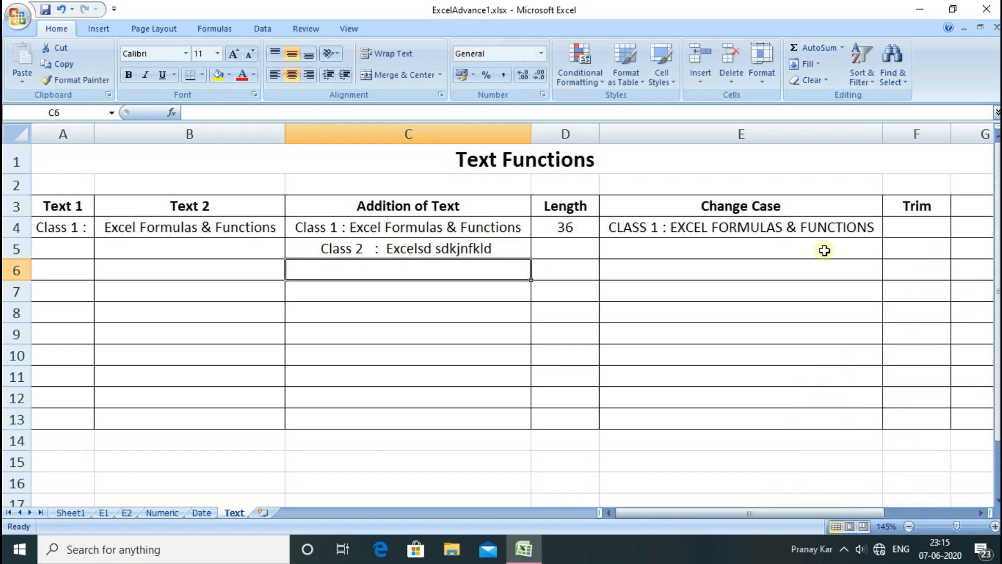
# Remove the extra spaces from row 5's text in cell F5 with the formula =TRIM(C5).
pyautogui.click(889, 250)
pyautogui.write('=trim')
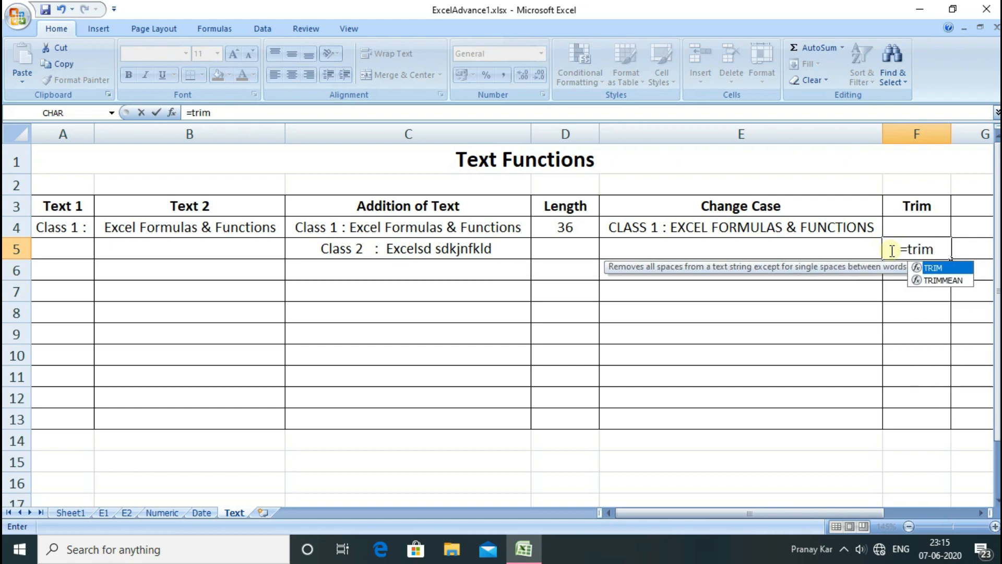
pyautogui.write('(')
pyautogui.click(451, 249)
pyautogui.write(')')
pyautogui.press('Return')
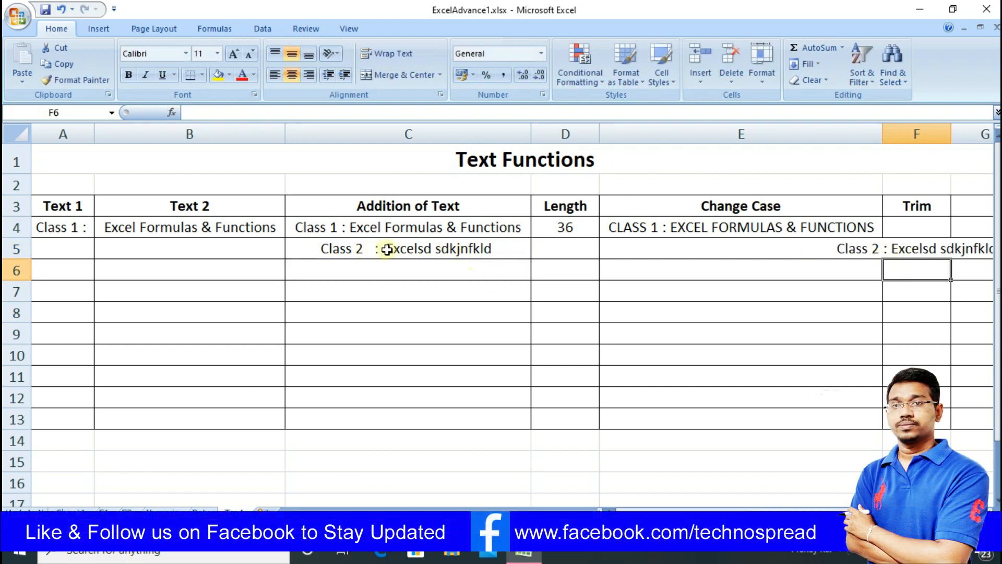
# Auto-fit the width of the Trim column F to the trimmed text in cell F5.
pyautogui.click(878, 250)
pyautogui.click(903, 248)
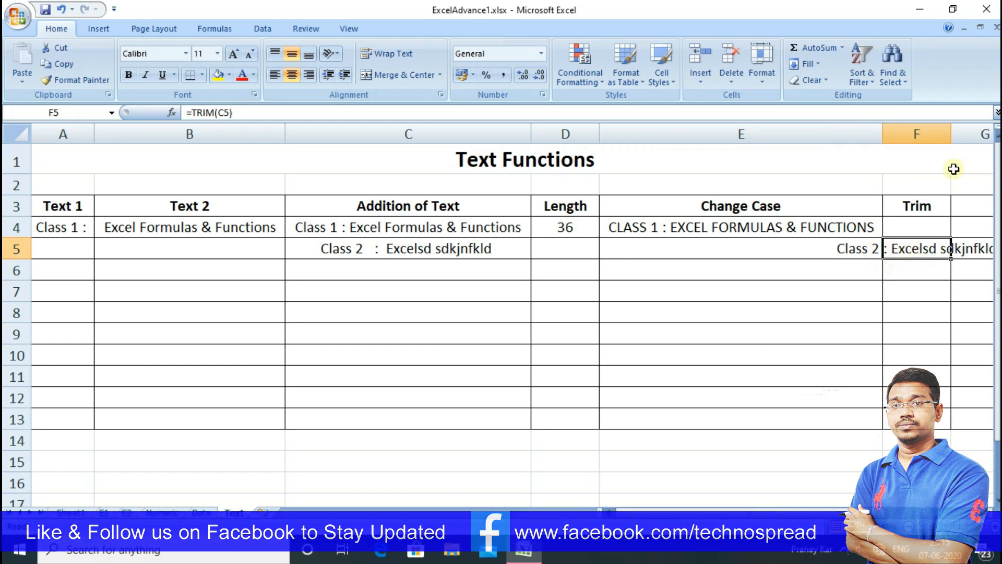
pyautogui.doubleClick(951, 134)
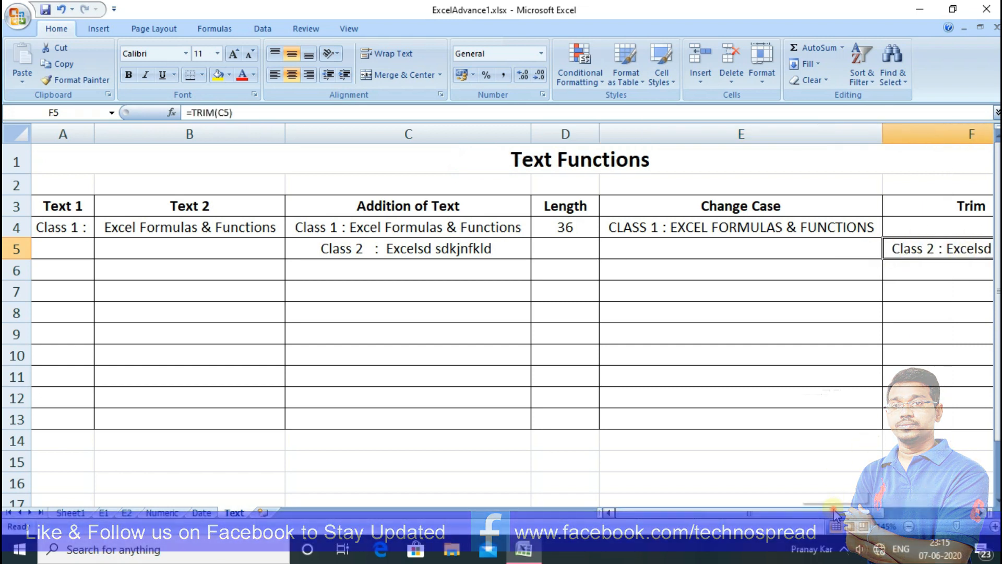
pyautogui.moveTo(834, 516); pyautogui.dragTo(835, 498)
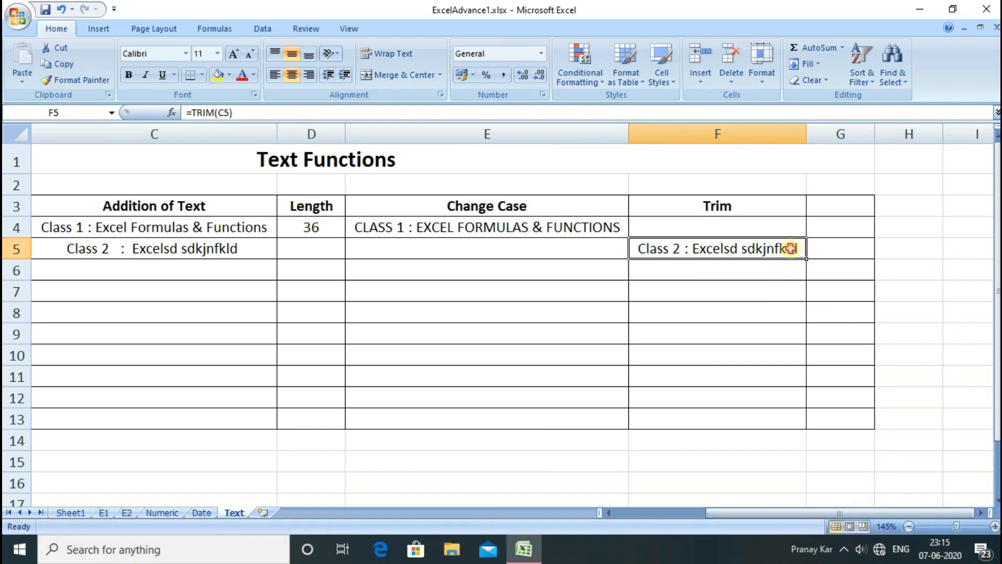